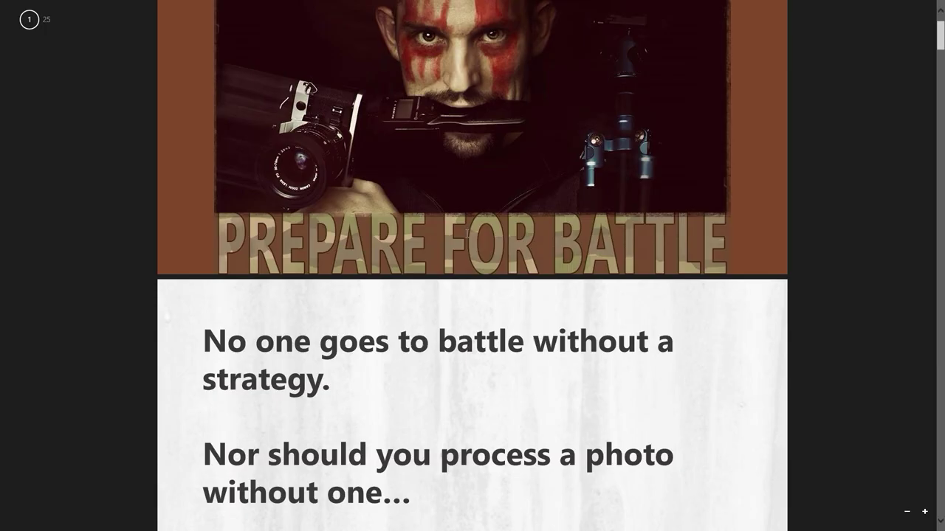
# Step: Look through the strategy slides, from The Blitzkrieg through The Full Frontal Assault, and close the presentation
pyautogui.scroll(-15, 466, 233)
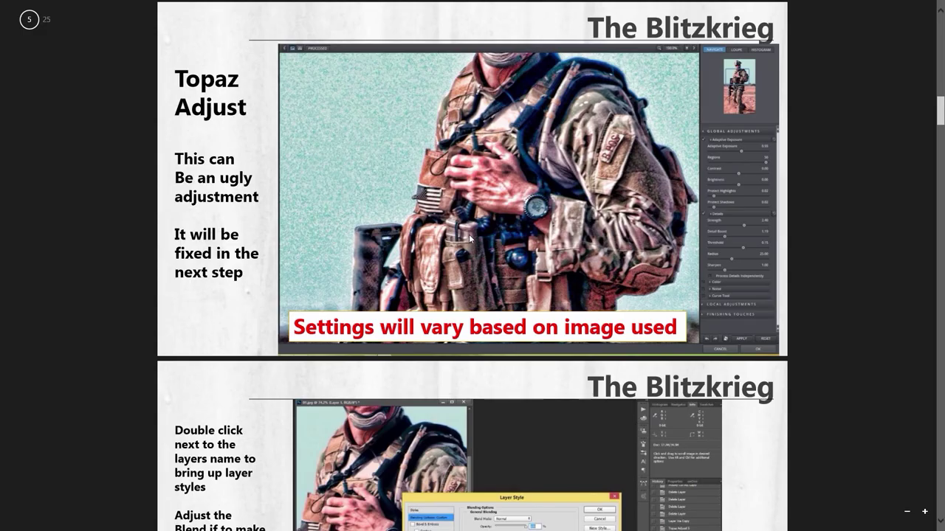
pyautogui.scroll(-15, 469, 234)
pyautogui.scroll(-20, 474, 239)
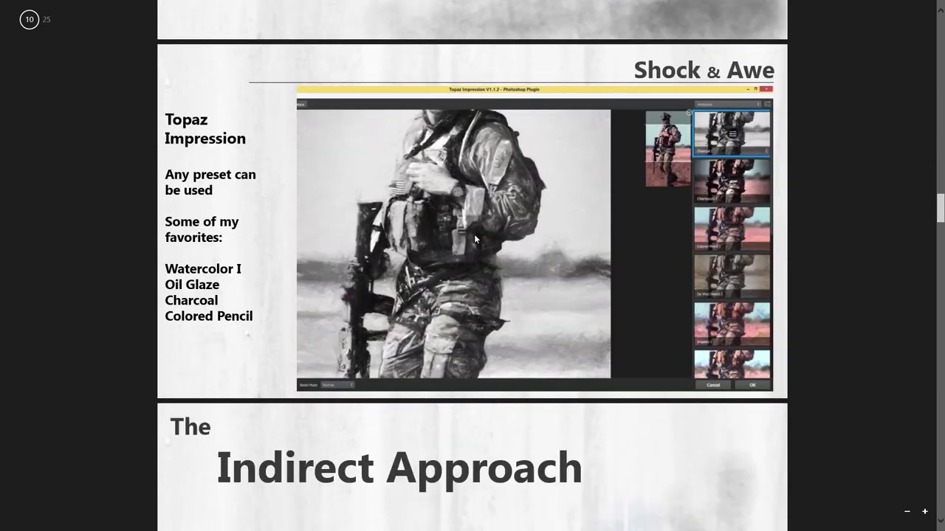
pyautogui.scroll(-20, 477, 237)
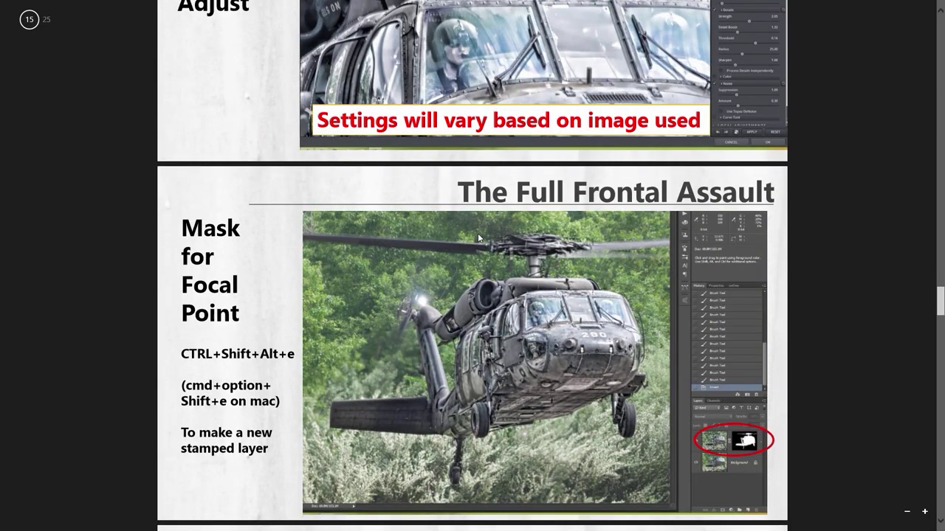
pyautogui.scroll(-10, 480, 237)
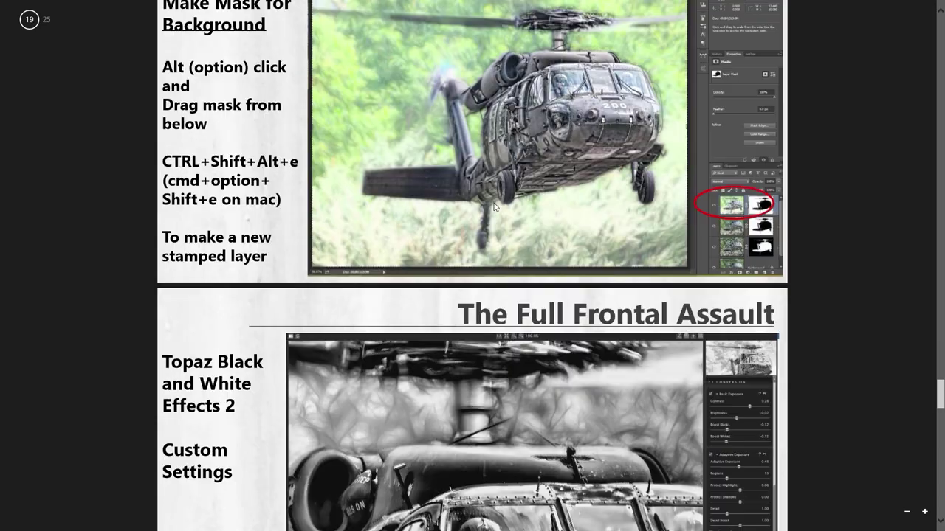
pyautogui.click(936, 8)
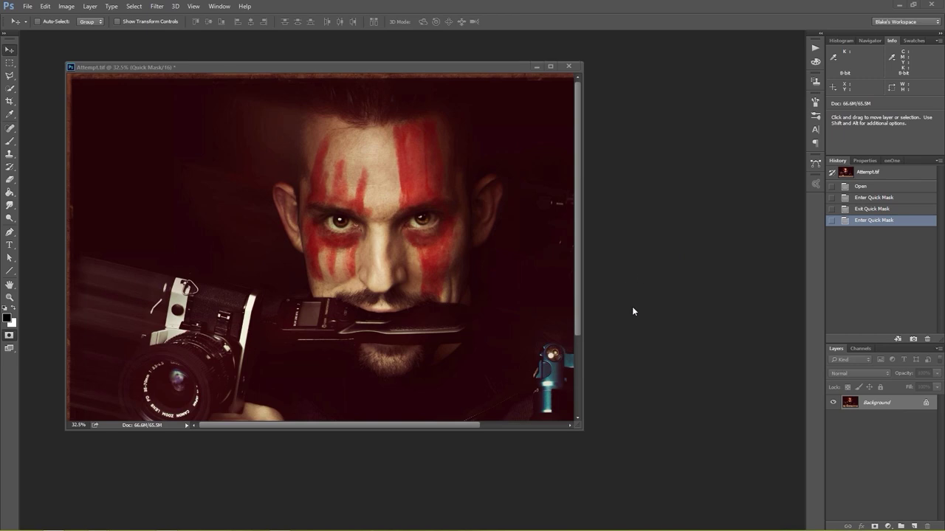
# Step: Close Attempt.tif in Photoshop and open 01 Indirect Approach.tif through Camera Raw with its default settings
pyautogui.click(569, 67)
pyautogui.click(478, 196)
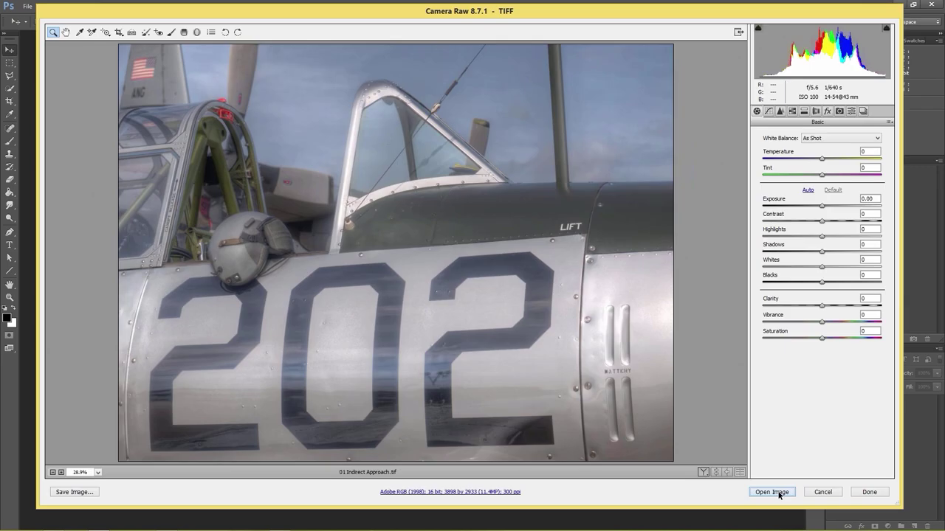
pyautogui.click(771, 492)
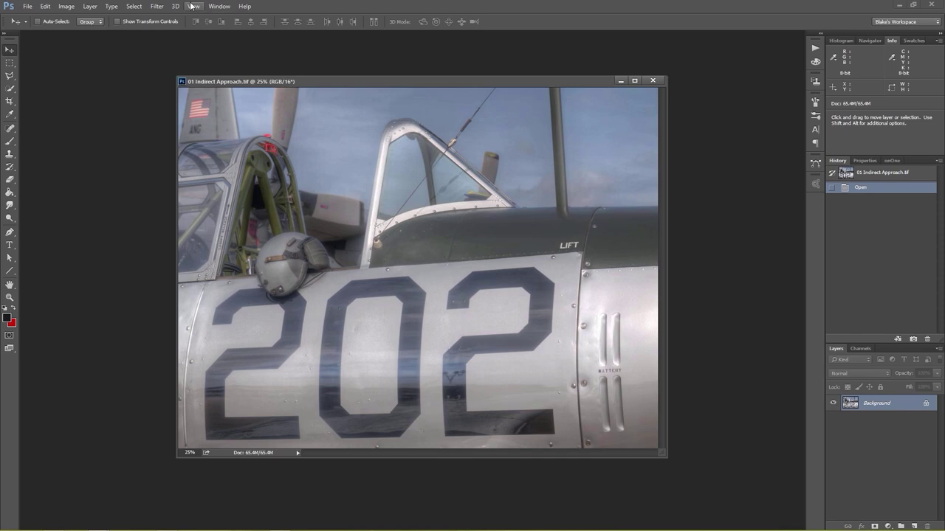
# Step: Open the aircraft photo in the Topaz Clarity filter and enable its Dynamics and Tone Level adjustments
pyautogui.click(157, 6)
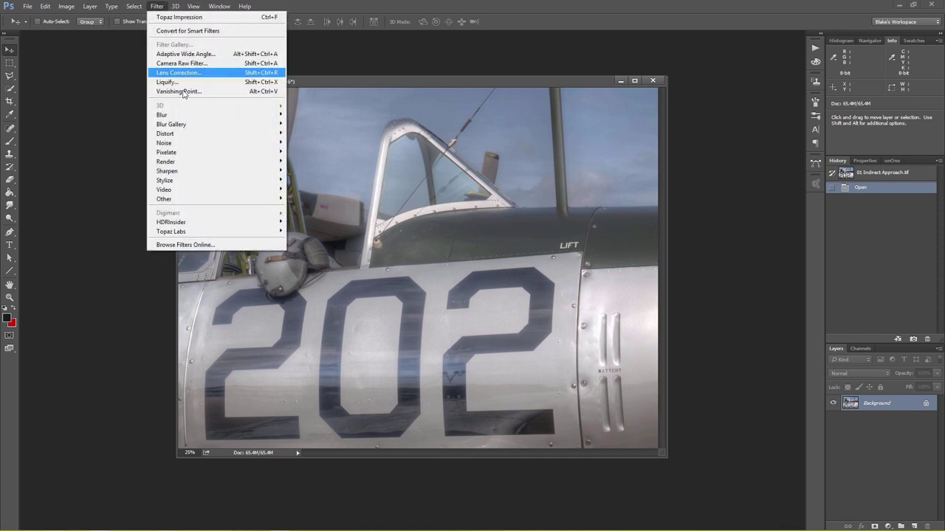
pyautogui.moveTo(184, 233)
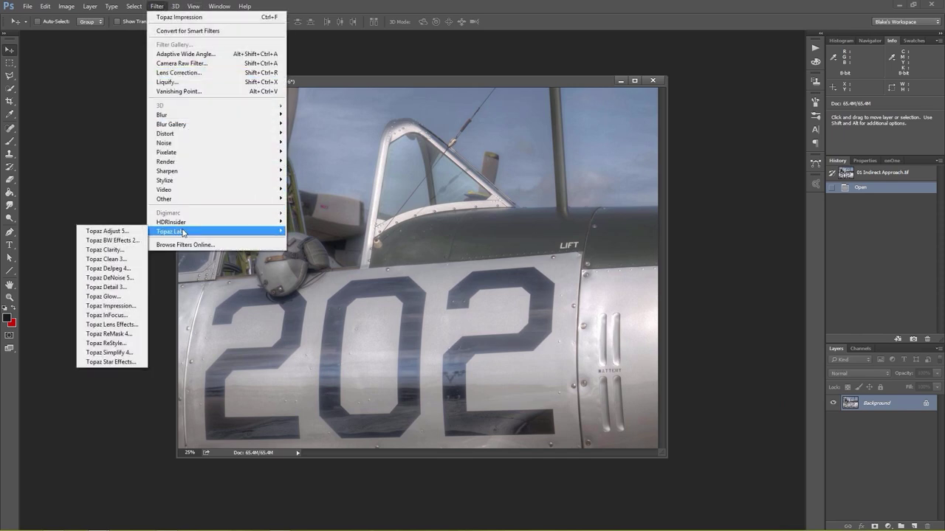
pyautogui.click(132, 250)
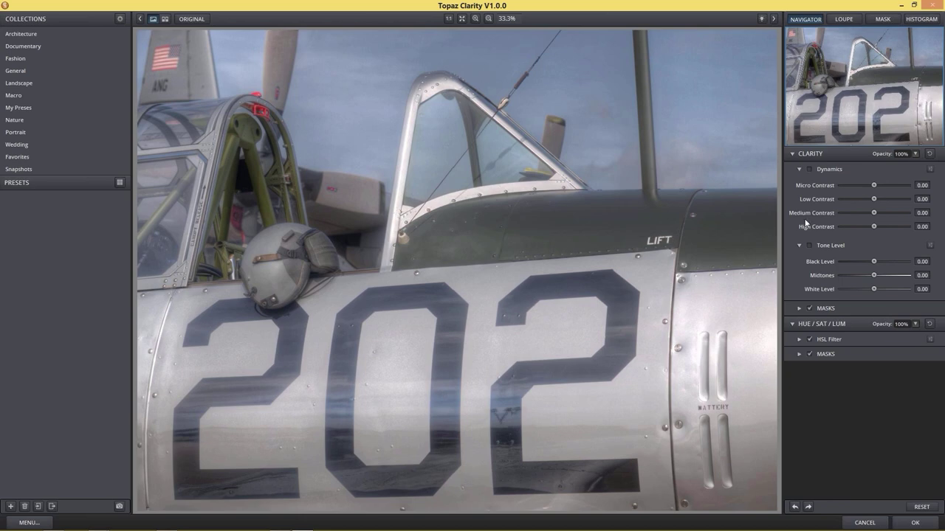
pyautogui.click(809, 169)
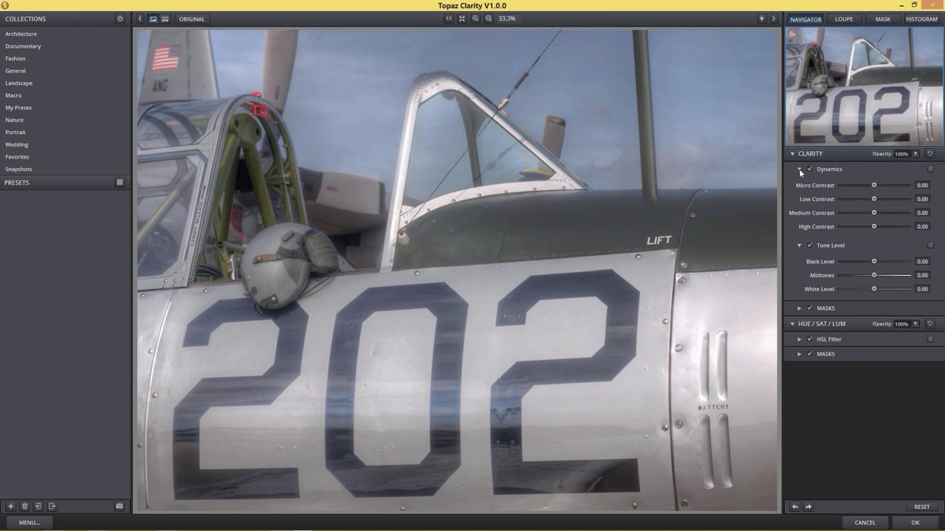
# Step: Expand the HSL Filter section and show its saturation sliders
pyautogui.click(799, 339)
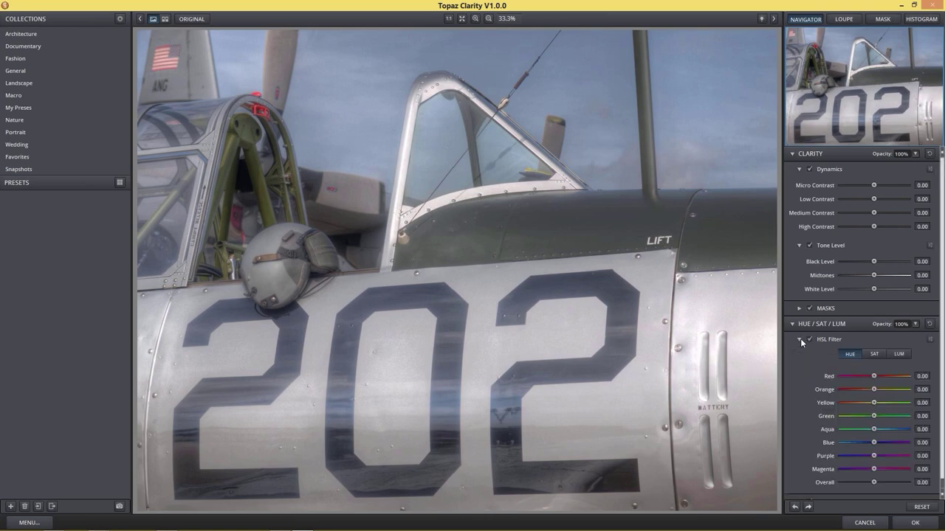
pyautogui.scroll(-1, 819, 336)
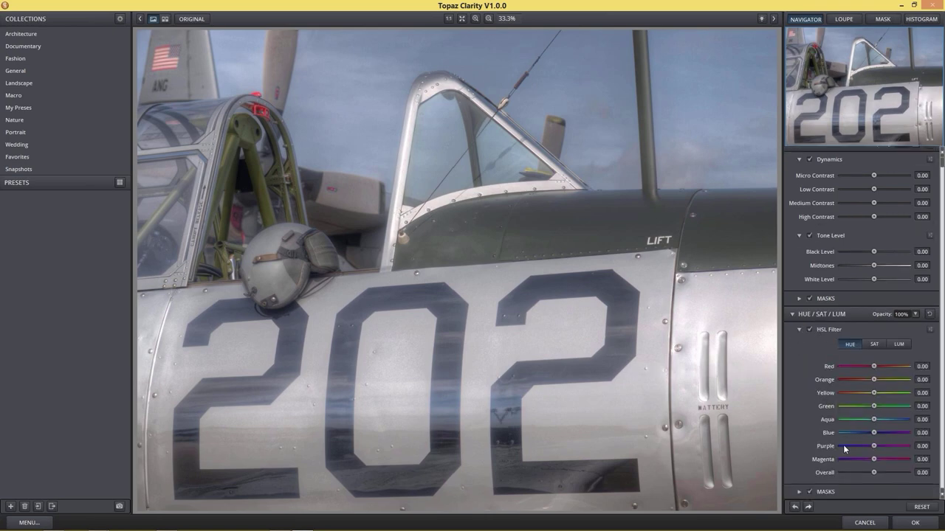
pyautogui.click(871, 345)
# Step: Try an overall saturation of -1.00 in the HSL Filter and reset it to 0.00
pyautogui.moveTo(874, 472); pyautogui.dragTo(843, 473)
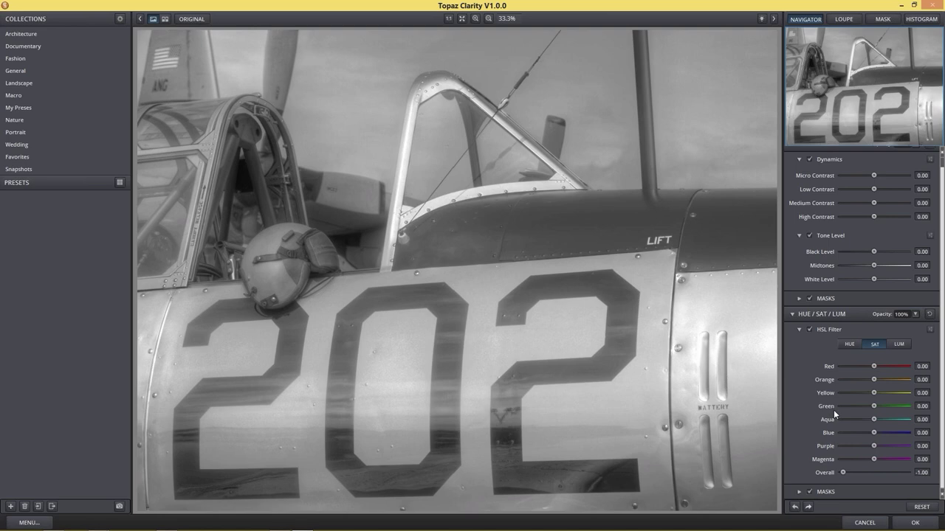
pyautogui.click(873, 473)
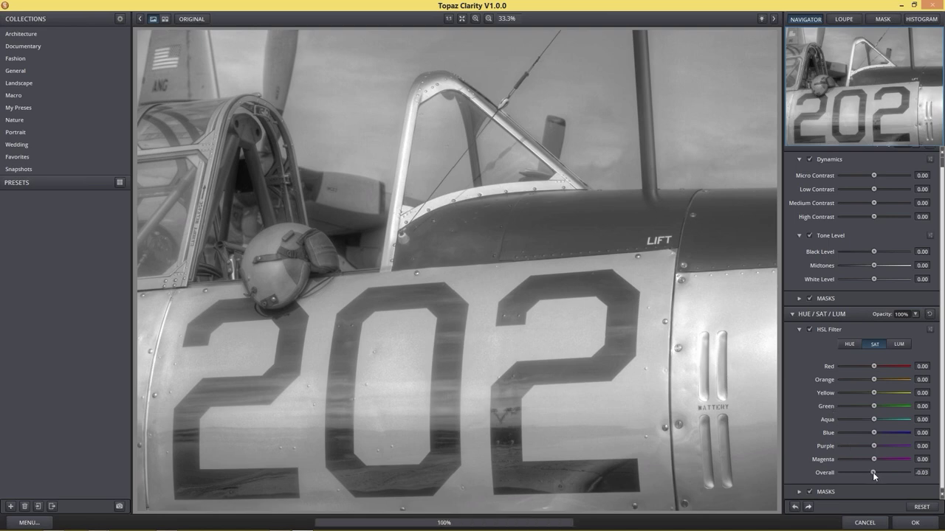
pyautogui.doubleClick(874, 473)
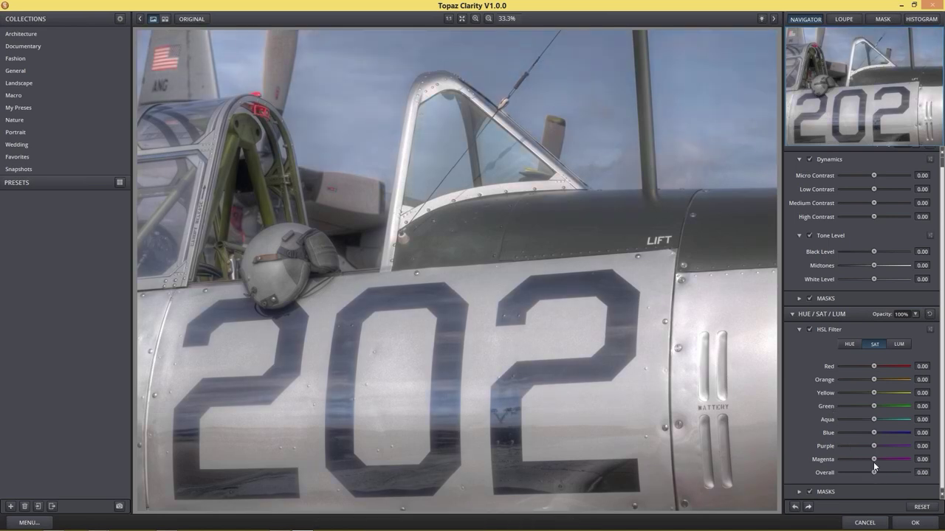
# Step: Display the histogram and set Micro Contrast to -0.22, testing 1.00 and -1.00 on the way
pyautogui.scroll(1, 868, 338)
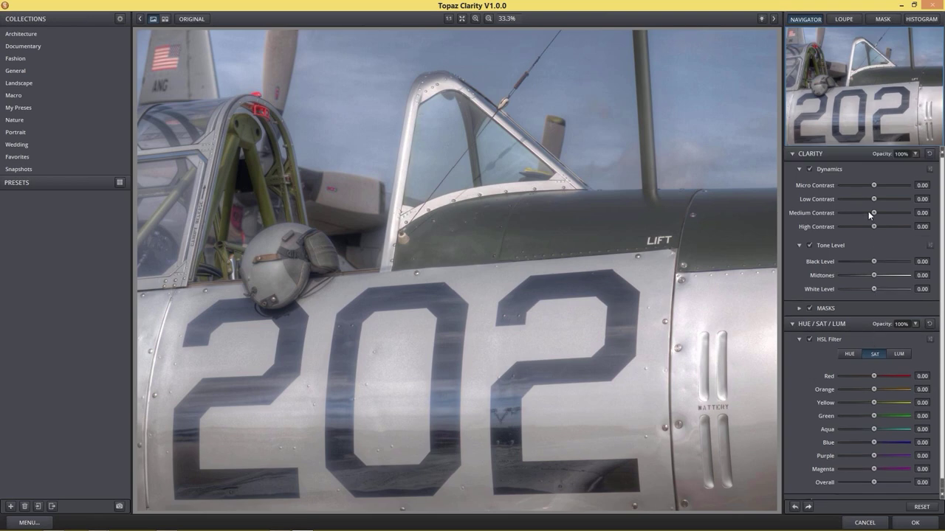
pyautogui.click(919, 22)
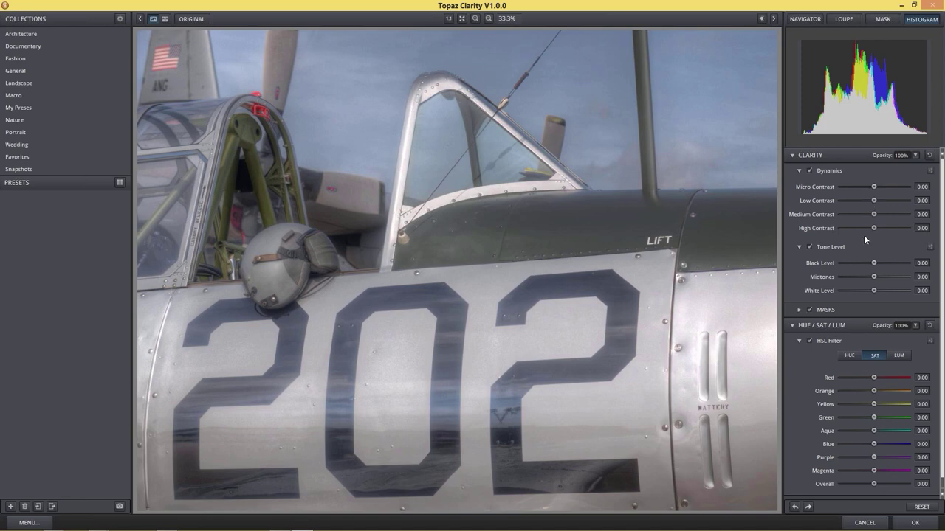
pyautogui.moveTo(872, 191); pyautogui.dragTo(908, 183)
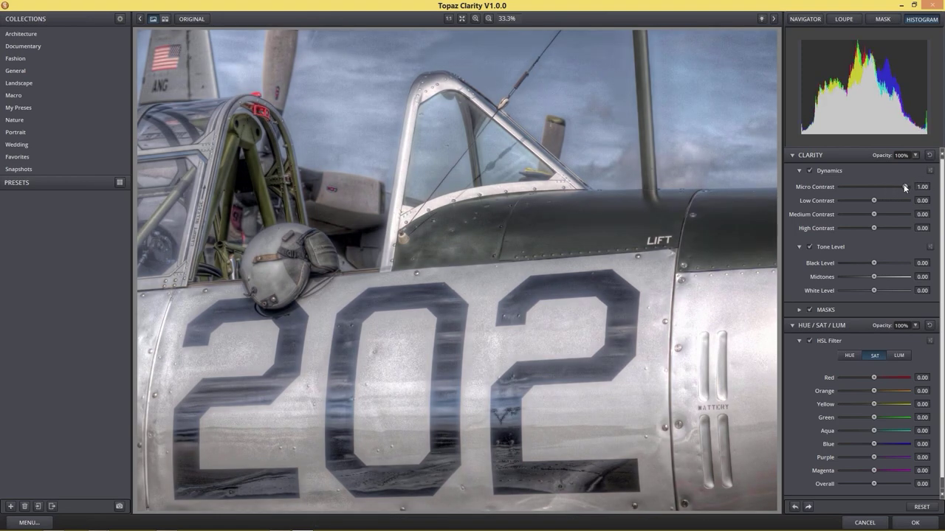
pyautogui.moveTo(902, 186); pyautogui.dragTo(872, 187)
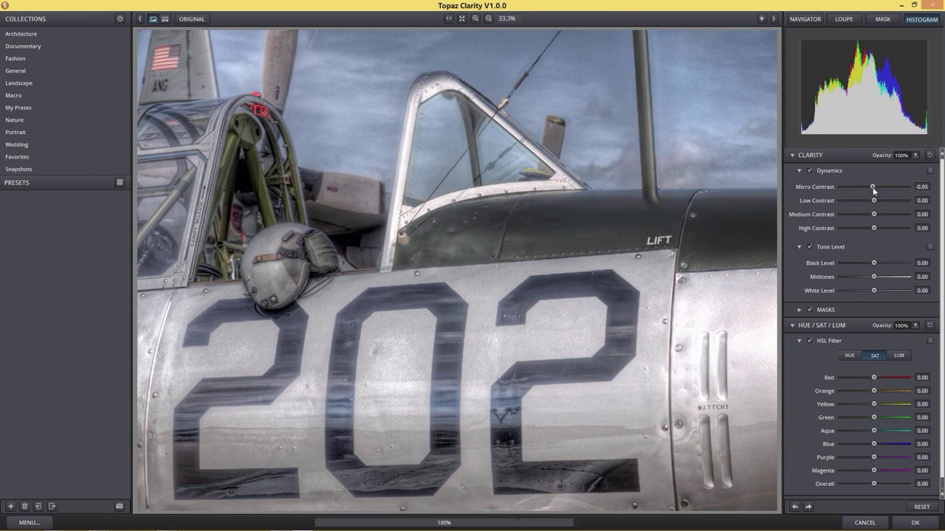
pyautogui.moveTo(873, 187); pyautogui.dragTo(870, 188)
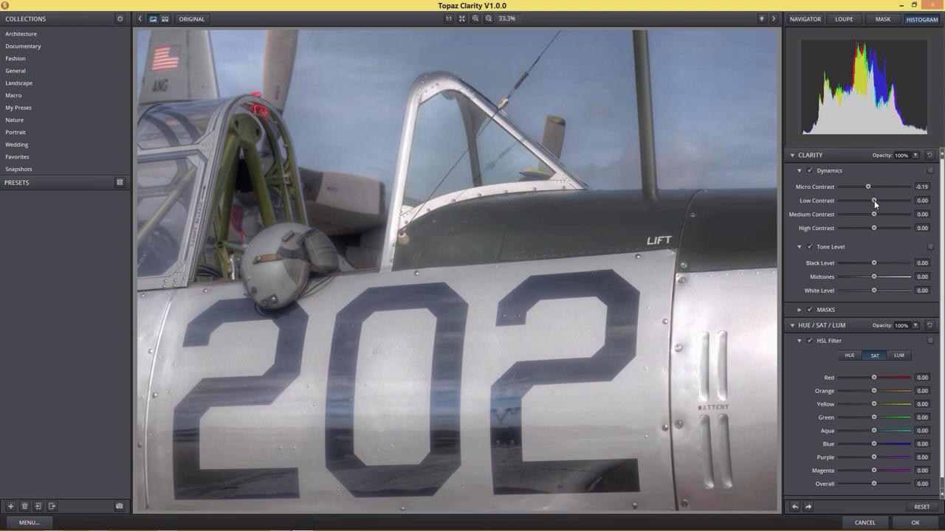
pyautogui.moveTo(868, 187); pyautogui.dragTo(843, 187)
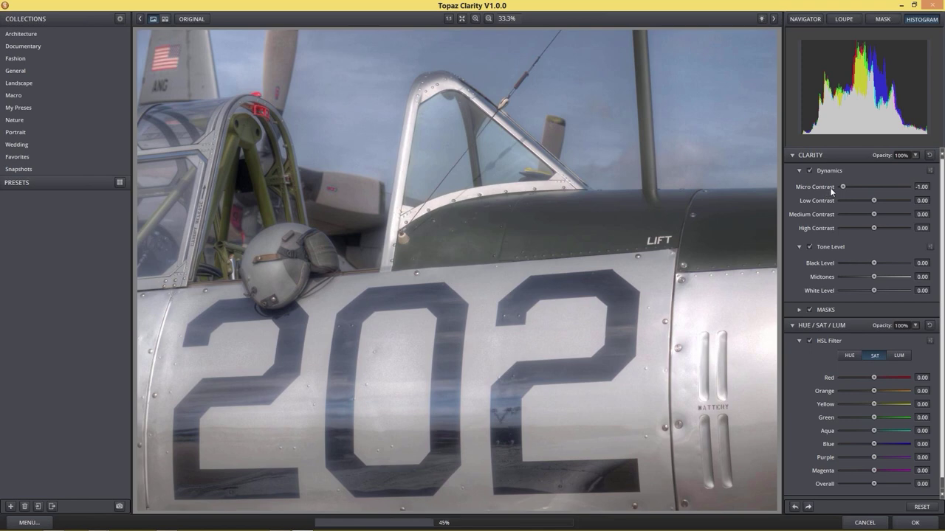
pyautogui.click(863, 186)
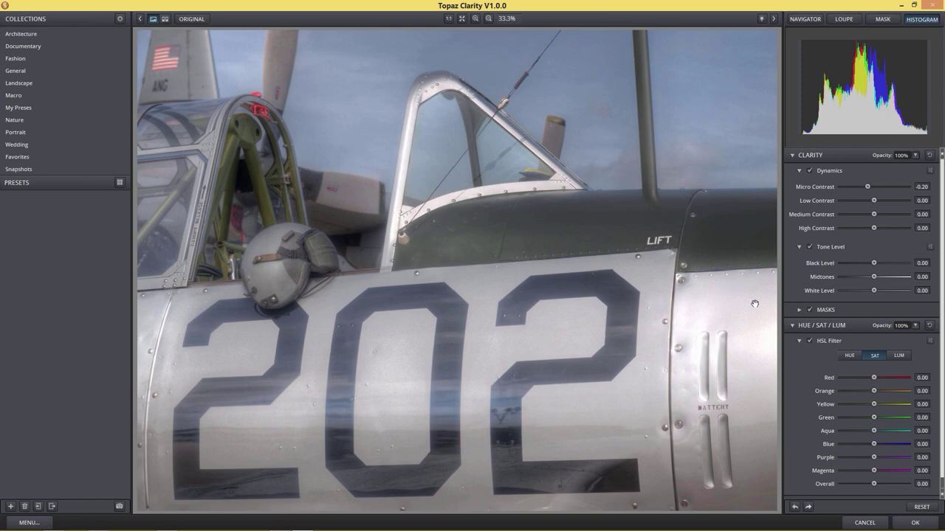
pyautogui.moveTo(866, 187)
pyautogui.mouseDown()
pyautogui.moveTo(901, 188)
pyautogui.moveTo(866, 187)
pyautogui.mouseUp()
# Step: Set Low Contrast to 0.58, Medium Contrast to 0.52 and High Contrast to 0.36 in the Dynamics adjustments
pyautogui.moveTo(875, 202); pyautogui.dragTo(880, 203)
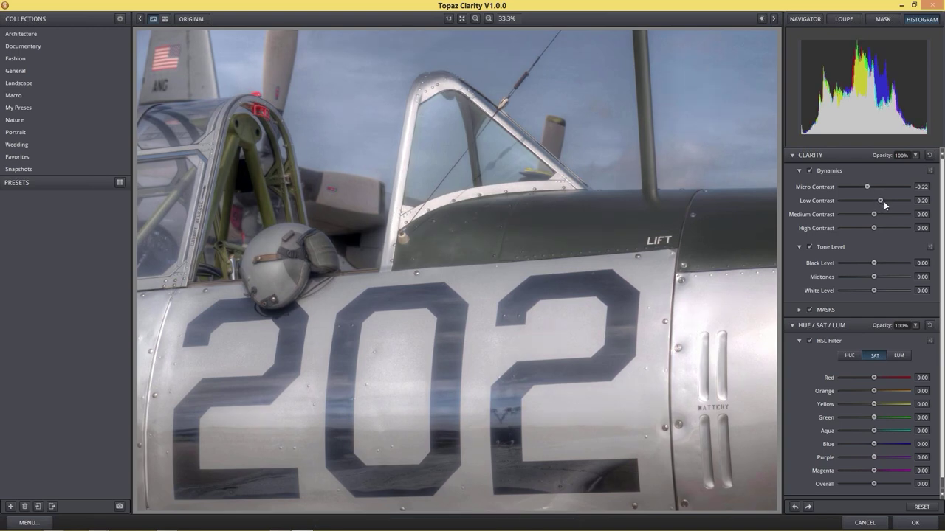
pyautogui.moveTo(874, 214)
pyautogui.mouseDown()
pyautogui.moveTo(882, 214)
pyautogui.moveTo(873, 228)
pyautogui.mouseUp()
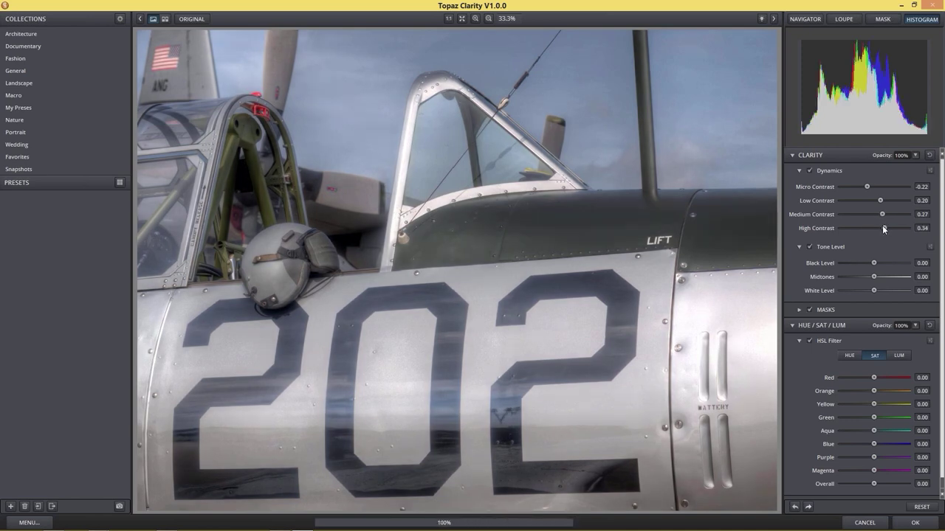
pyautogui.moveTo(882, 225); pyautogui.dragTo(890, 202)
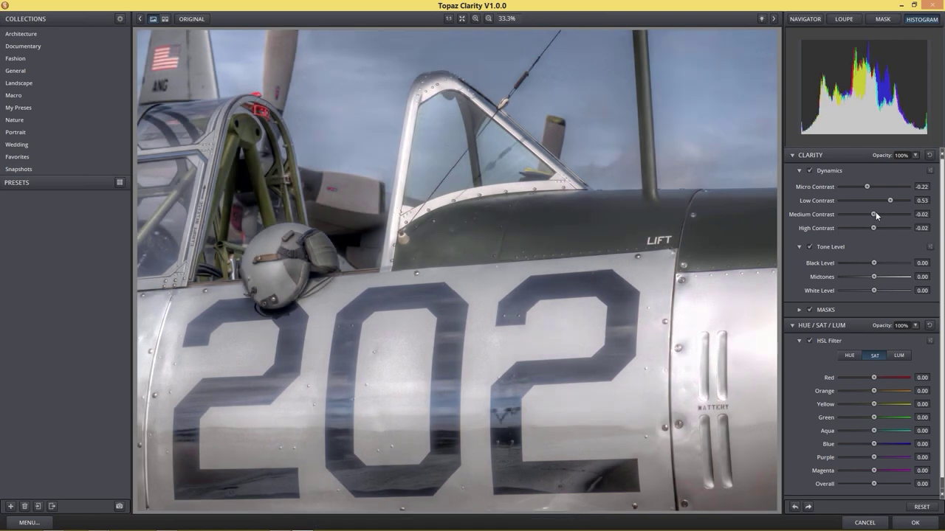
pyautogui.click(890, 200)
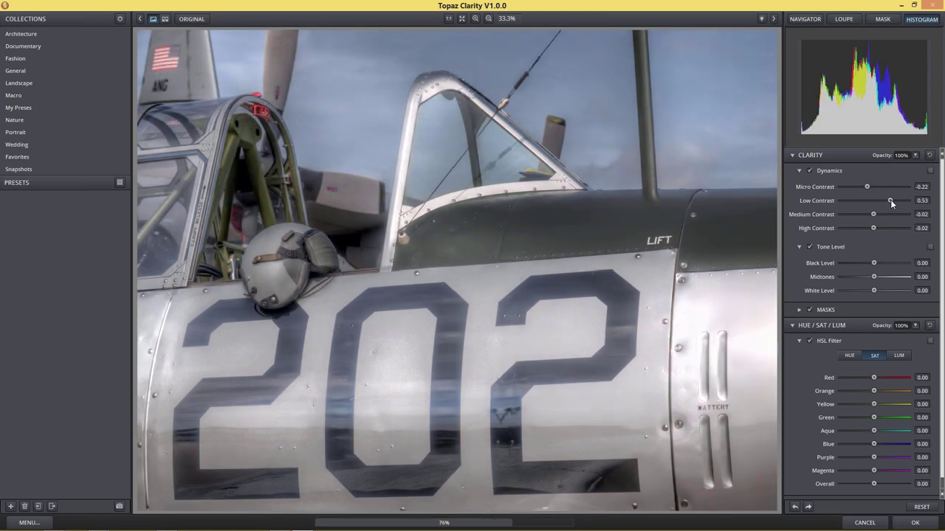
pyautogui.moveTo(890, 200); pyautogui.dragTo(899, 224)
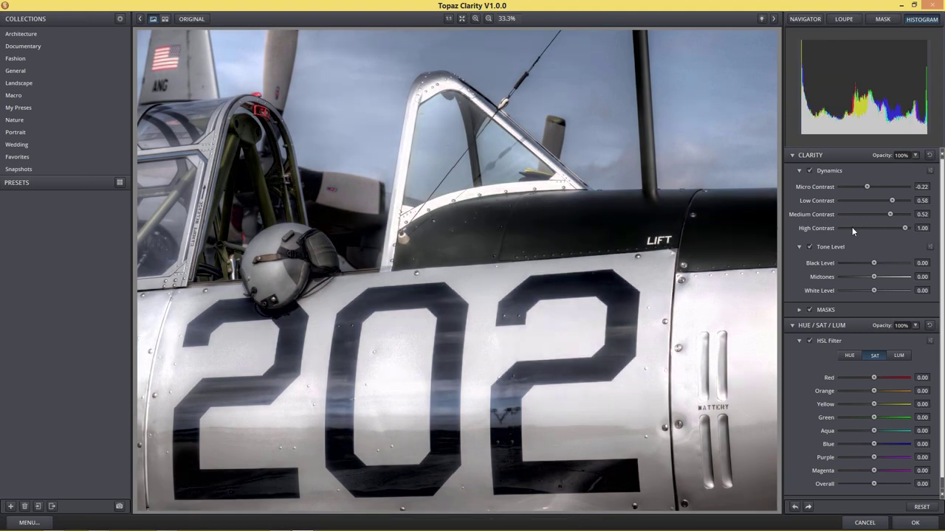
pyautogui.moveTo(851, 228); pyautogui.dragTo(938, 231)
pyautogui.moveTo(905, 228); pyautogui.dragTo(885, 225)
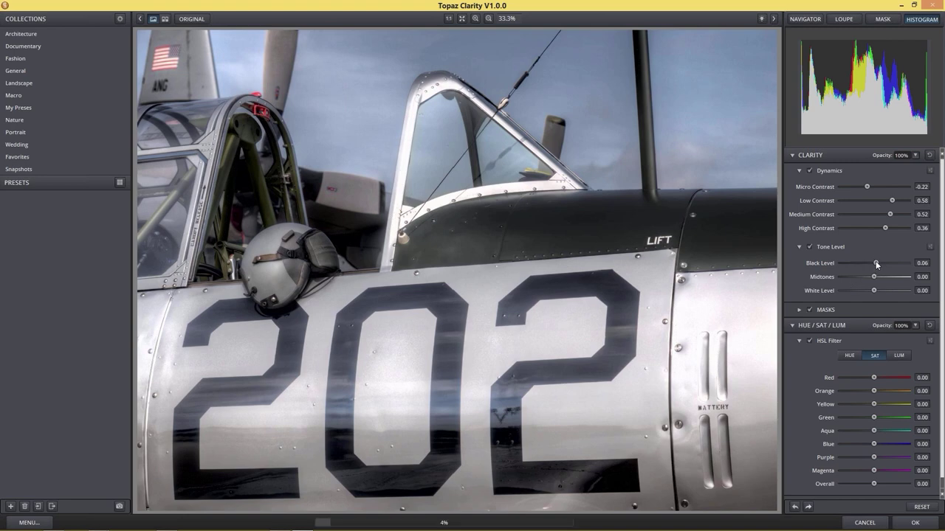
# Step: Set the Tone Level adjustments to a Black Level of 0.05 and a White Level of 0.14
pyautogui.moveTo(877, 265); pyautogui.dragTo(834, 261)
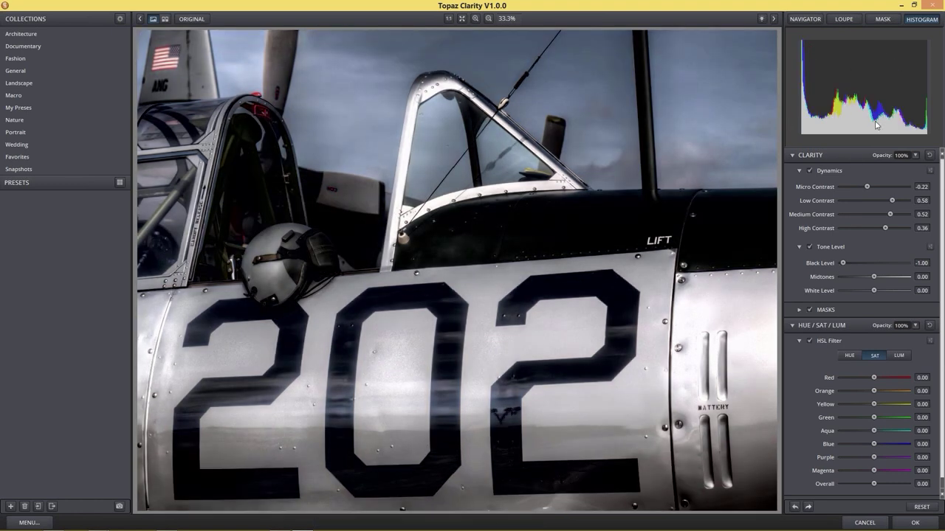
pyautogui.moveTo(845, 262); pyautogui.dragTo(874, 279)
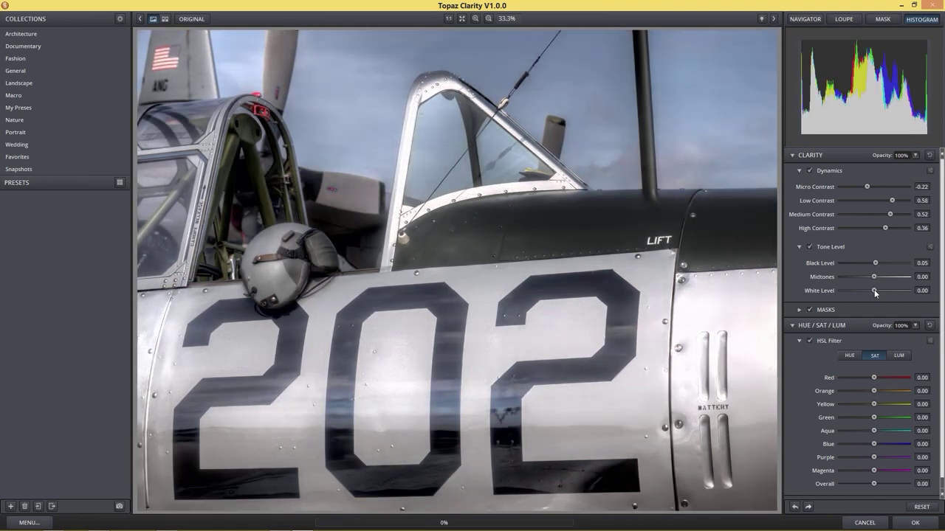
pyautogui.moveTo(874, 291); pyautogui.dragTo(879, 291)
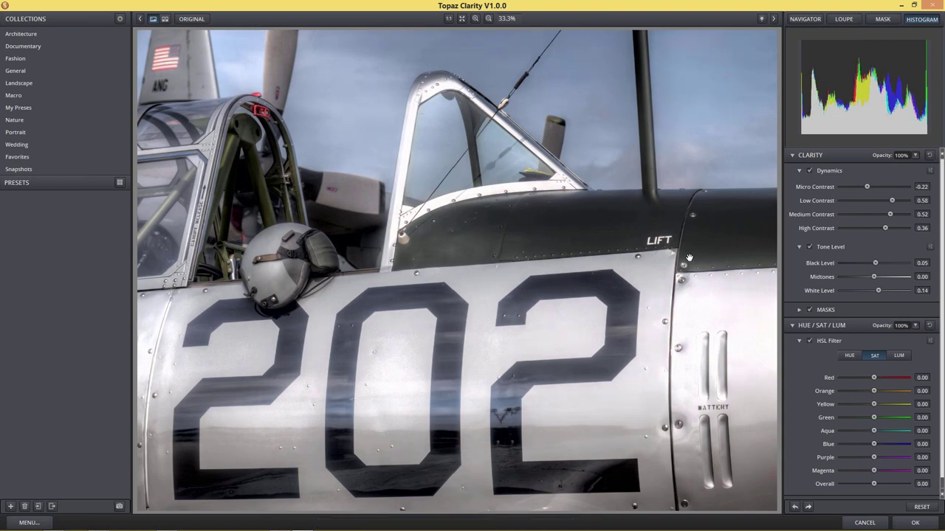
# Step: Set the HSL Filter's overall saturation to -1.00 and turn off the Dynamics and Tone Level adjustments
pyautogui.scroll(-1, 903, 331)
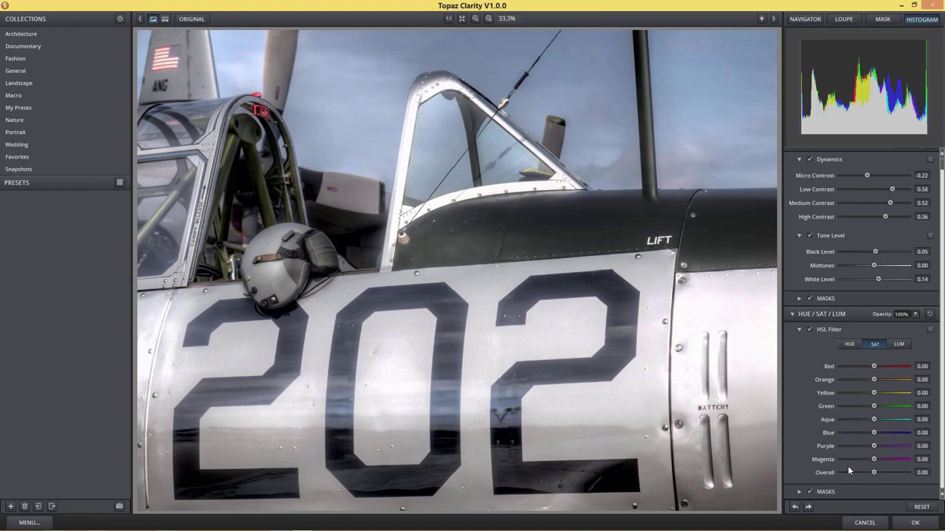
pyautogui.moveTo(871, 472); pyautogui.dragTo(840, 471)
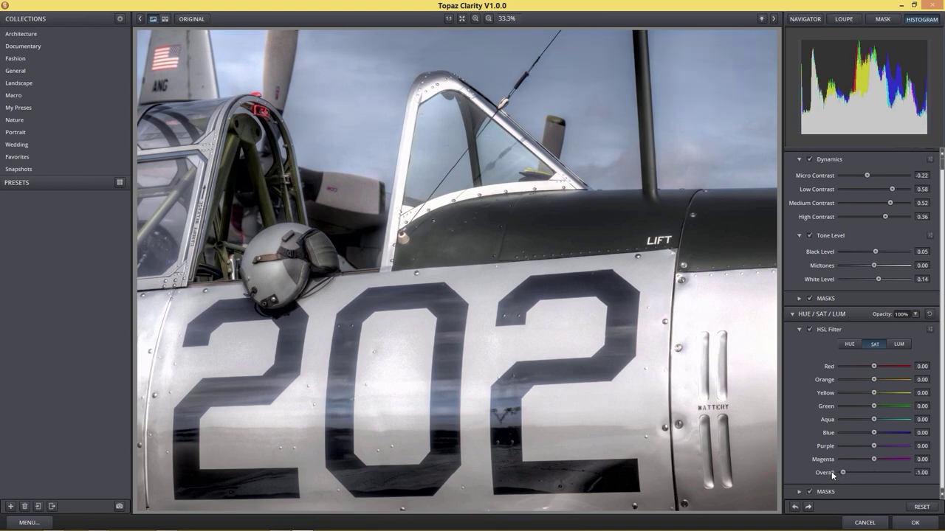
pyautogui.click(809, 157)
pyautogui.click(809, 236)
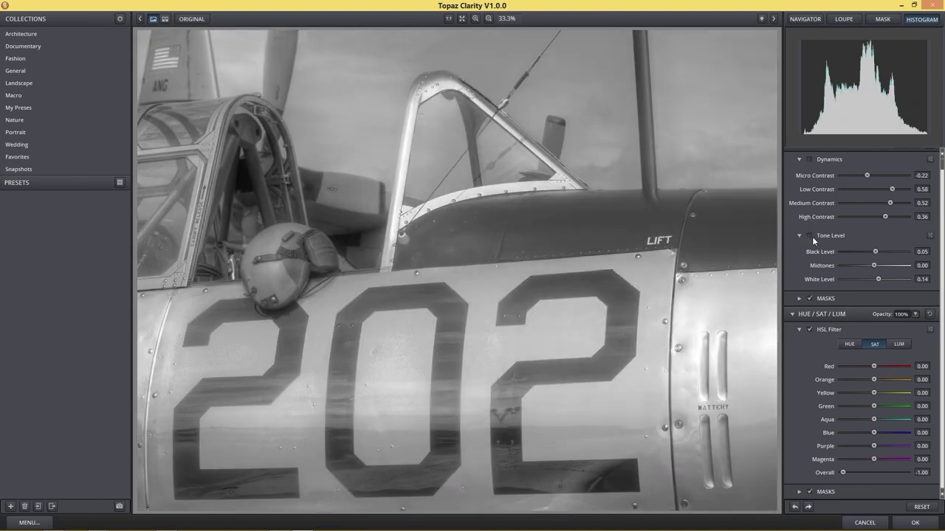
# Step: Turn the Tone Level and Dynamics adjustments back on, collapse the Dynamics settings and toggle Dynamics to compare its effect
pyautogui.click(809, 235)
pyautogui.click(809, 159)
pyautogui.click(798, 158)
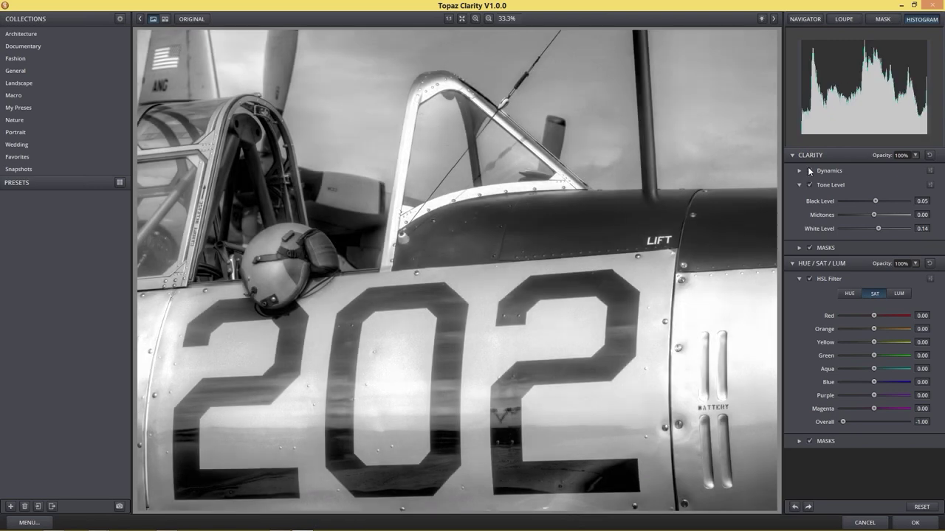
pyautogui.click(810, 171)
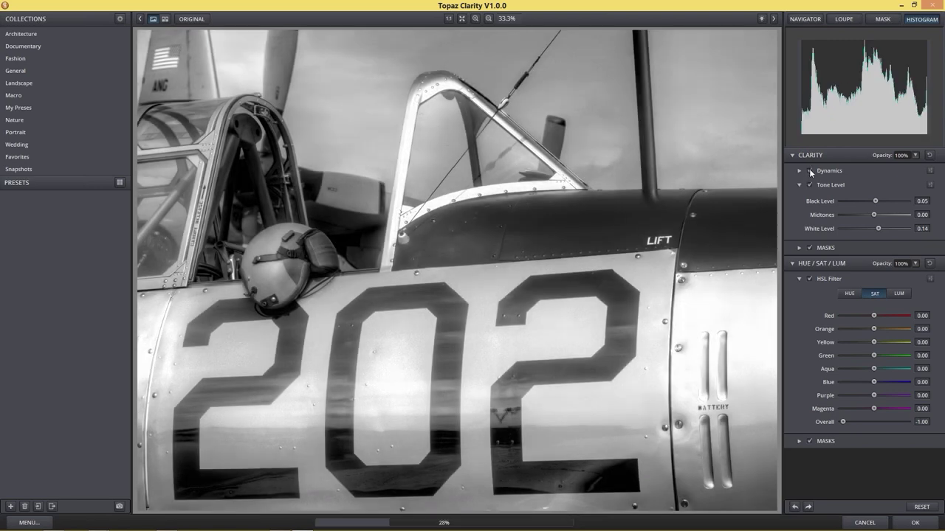
pyautogui.click(810, 171)
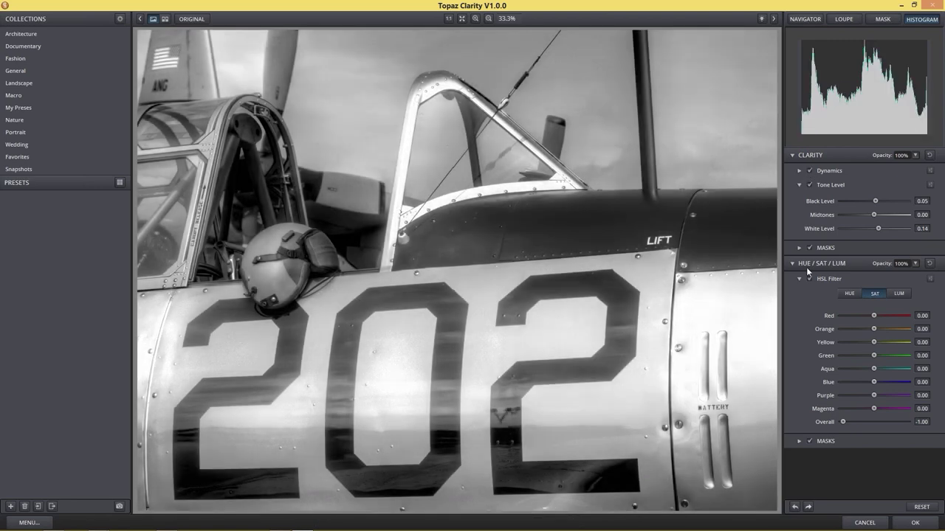
# Step: In the HSL Filter, set overall saturation to 0.03, Blue saturation to 0.19 and Blue luminance to 0.11
pyautogui.click(875, 421)
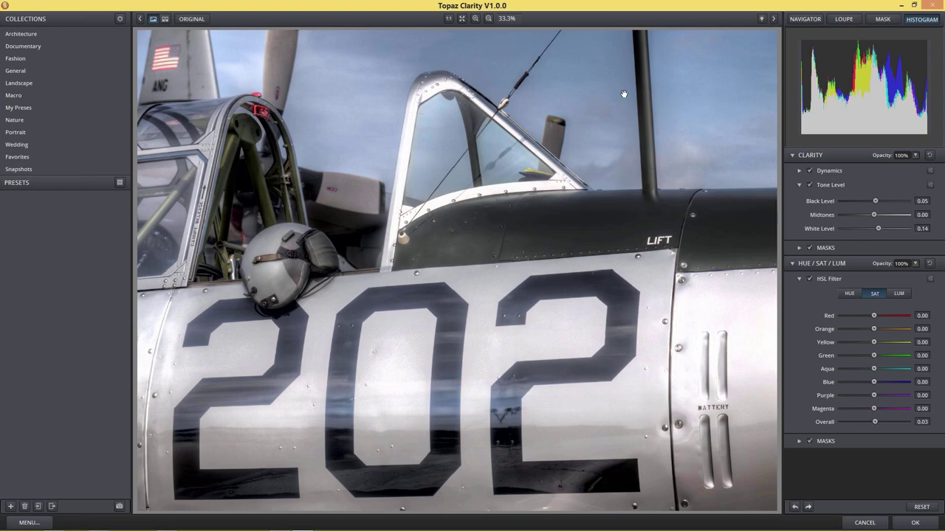
pyautogui.moveTo(873, 382); pyautogui.dragTo(878, 382)
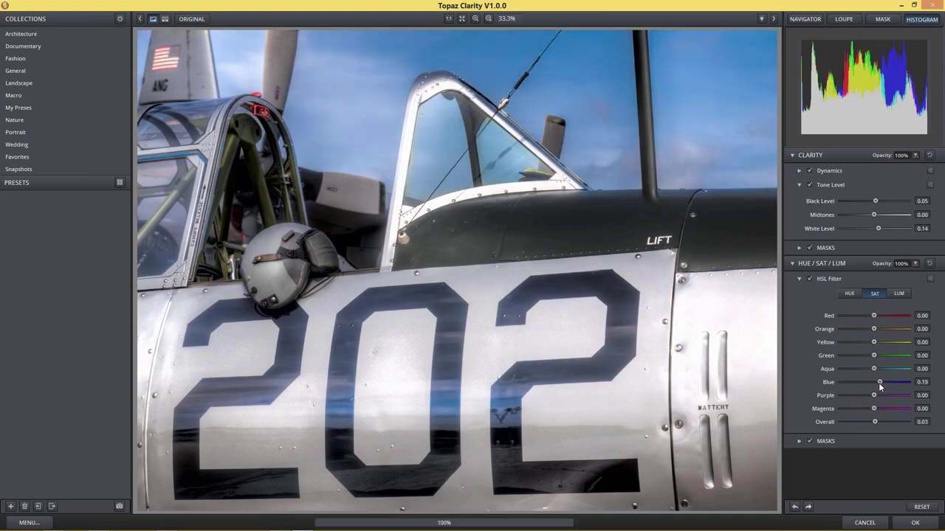
pyautogui.click(893, 294)
pyautogui.moveTo(874, 382)
pyautogui.mouseDown()
pyautogui.moveTo(885, 381)
pyautogui.moveTo(861, 378)
pyautogui.moveTo(877, 381)
pyautogui.mouseUp()
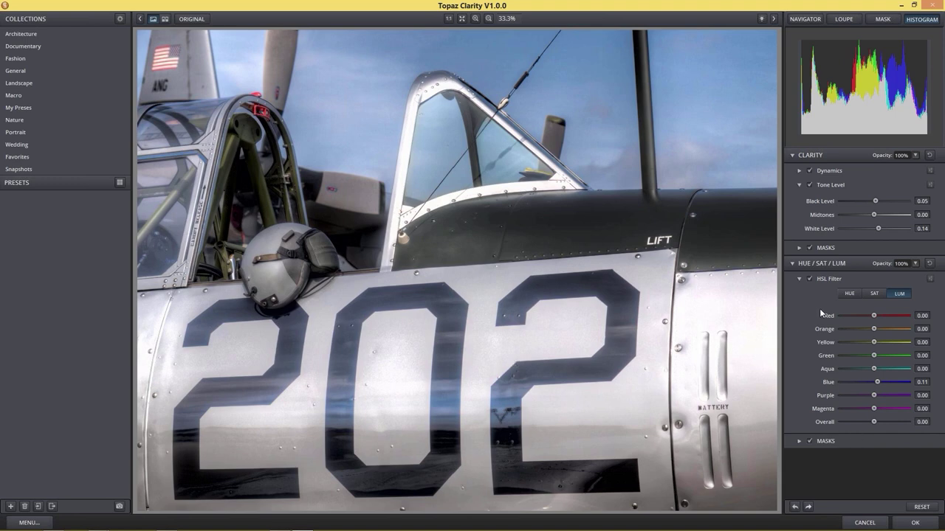
# Step: Compare the photo with and without the HSL Filter, and paint a Hide mask across the lower part of the fuselage numbers
pyautogui.click(810, 278)
pyautogui.click(810, 278)
pyautogui.click(819, 443)
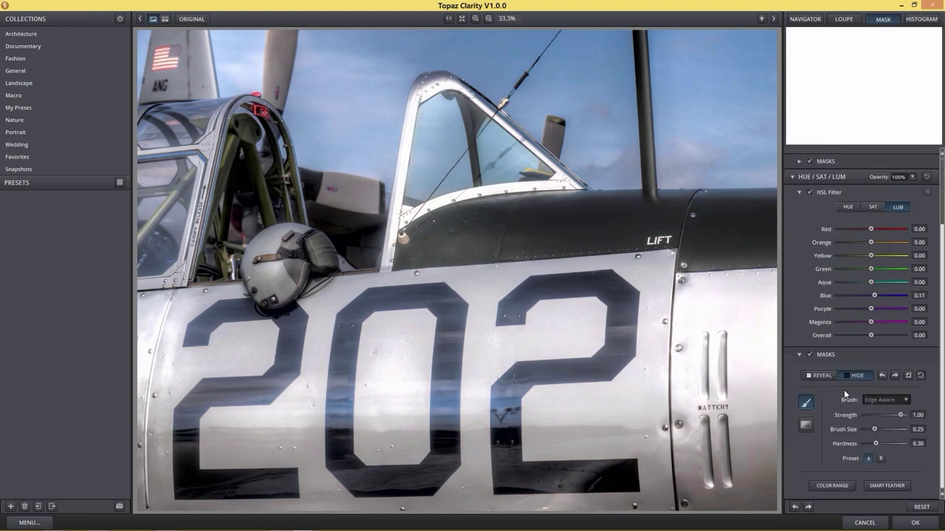
pyautogui.moveTo(519, 423)
pyautogui.mouseDown()
pyautogui.moveTo(544, 409)
pyautogui.moveTo(463, 407)
pyautogui.moveTo(575, 410)
pyautogui.moveTo(234, 411)
pyautogui.moveTo(413, 398)
pyautogui.moveTo(178, 440)
pyautogui.mouseUp()
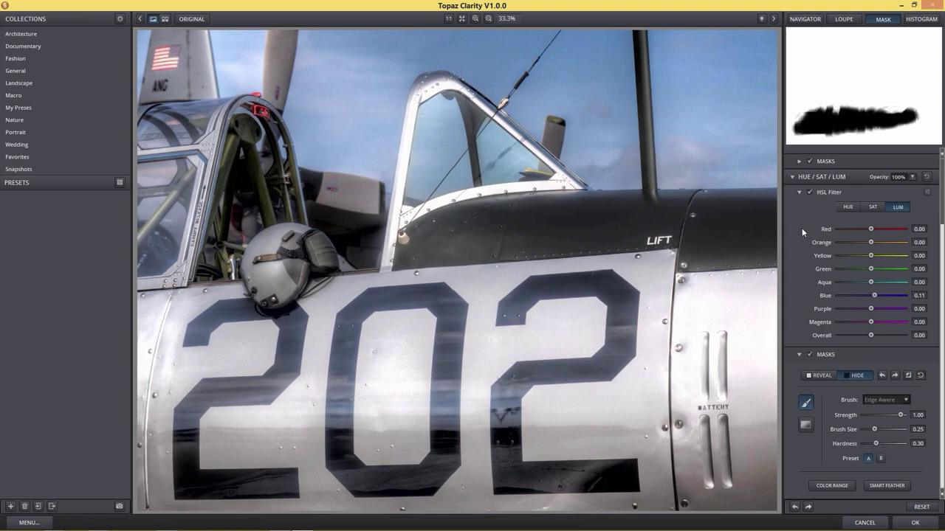
pyautogui.click(800, 192)
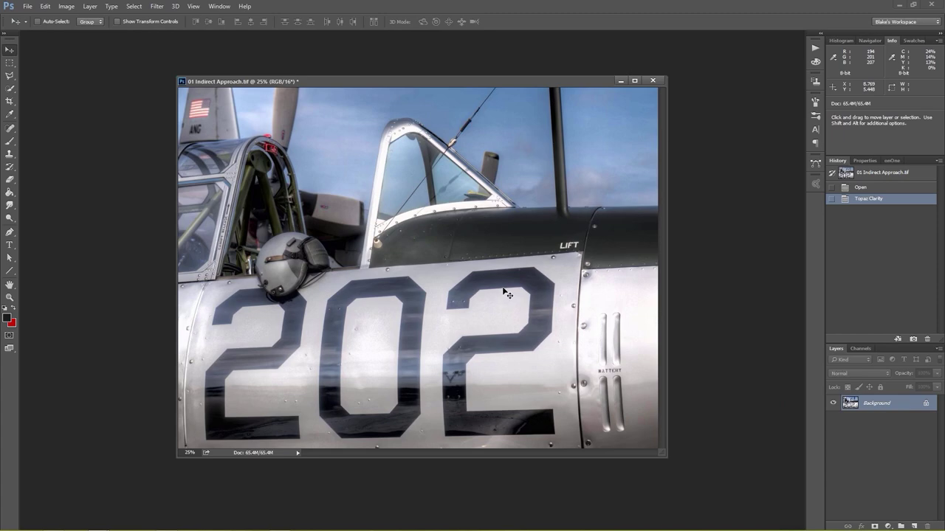
# Step: Compare the aircraft photo before and after Topaz Clarity by alternating between the Open and Topaz Clarity history states in Photoshop
pyautogui.click(861, 188)
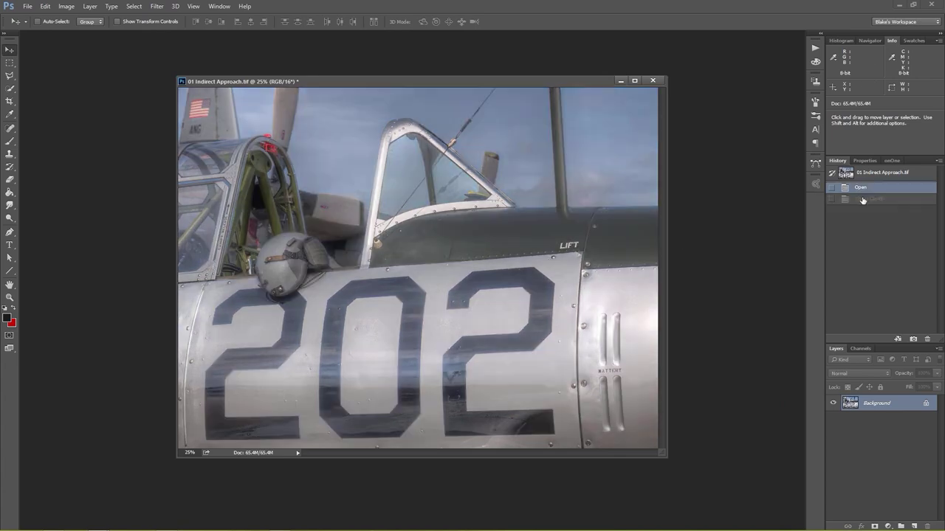
pyautogui.click(862, 199)
pyautogui.click(864, 189)
pyautogui.click(864, 199)
pyautogui.click(864, 190)
pyautogui.click(863, 200)
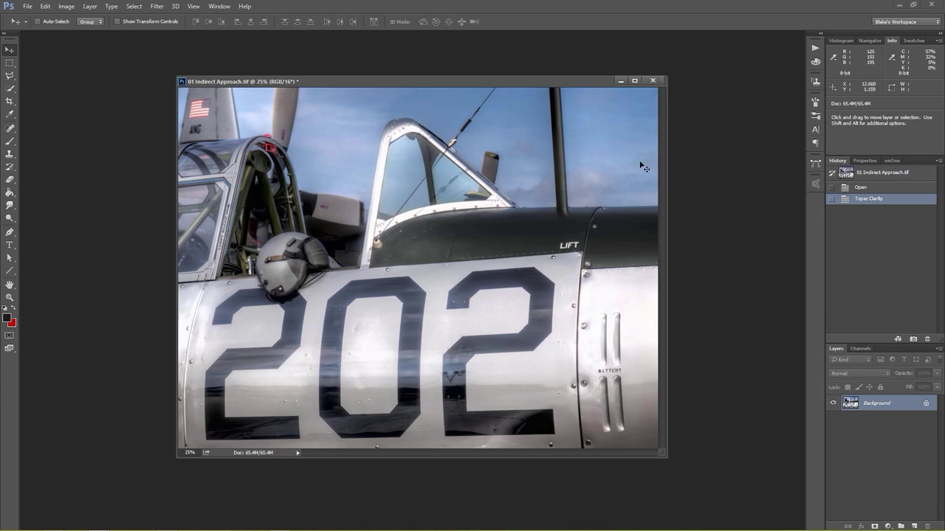
pyautogui.click(859, 189)
pyautogui.click(871, 199)
pyautogui.click(865, 190)
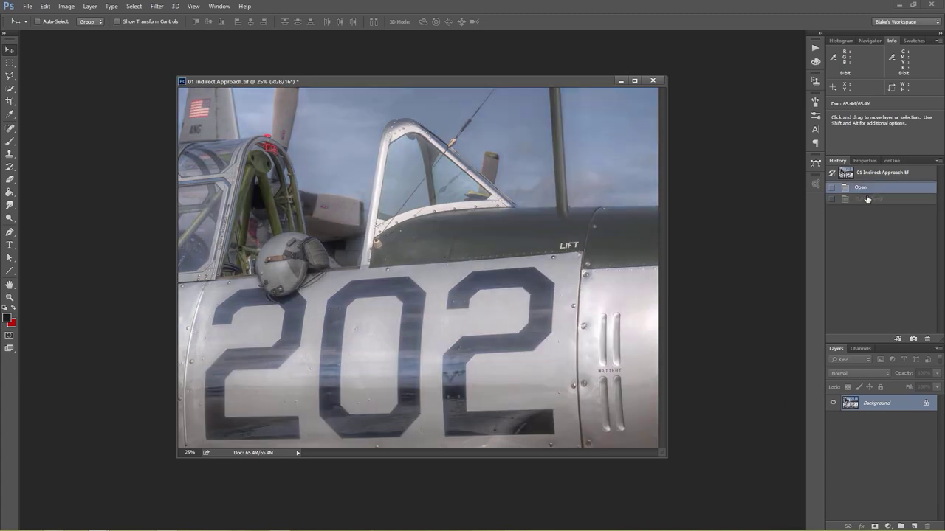
pyautogui.click(865, 199)
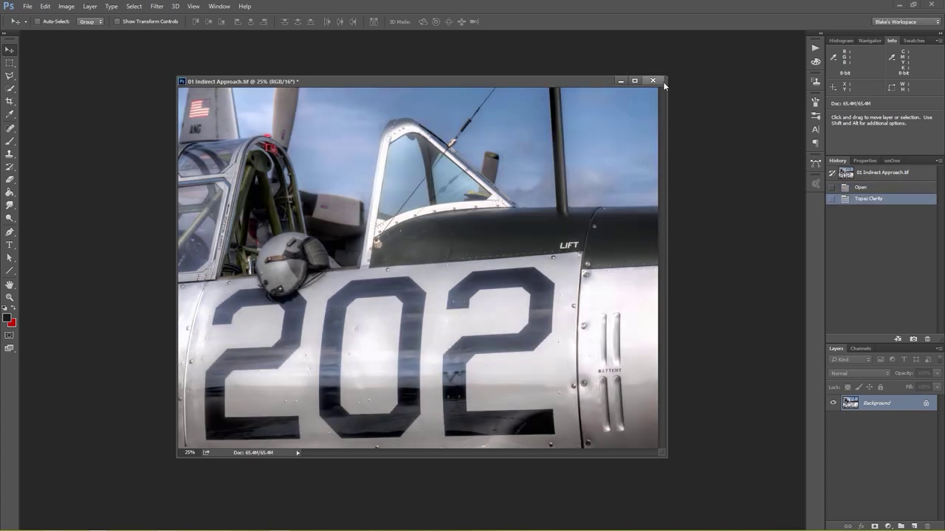
pyautogui.click(882, 189)
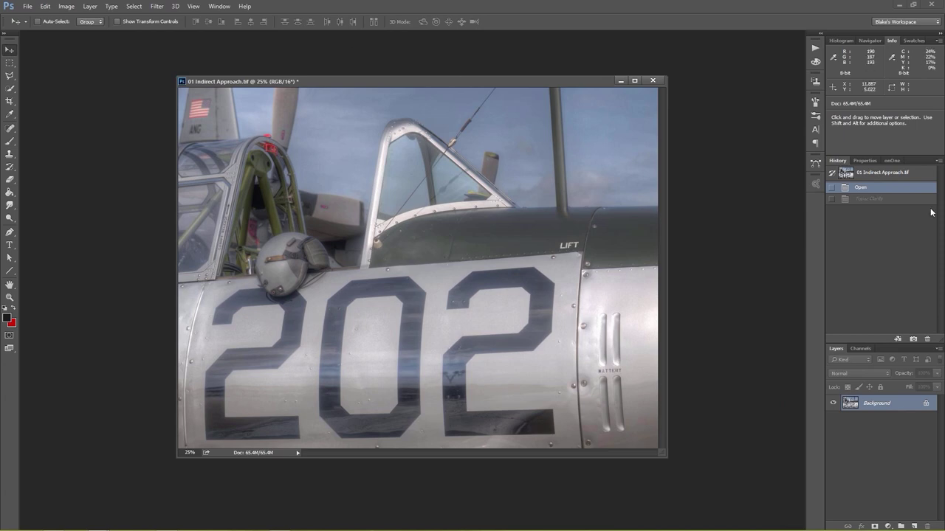
pyautogui.click(869, 200)
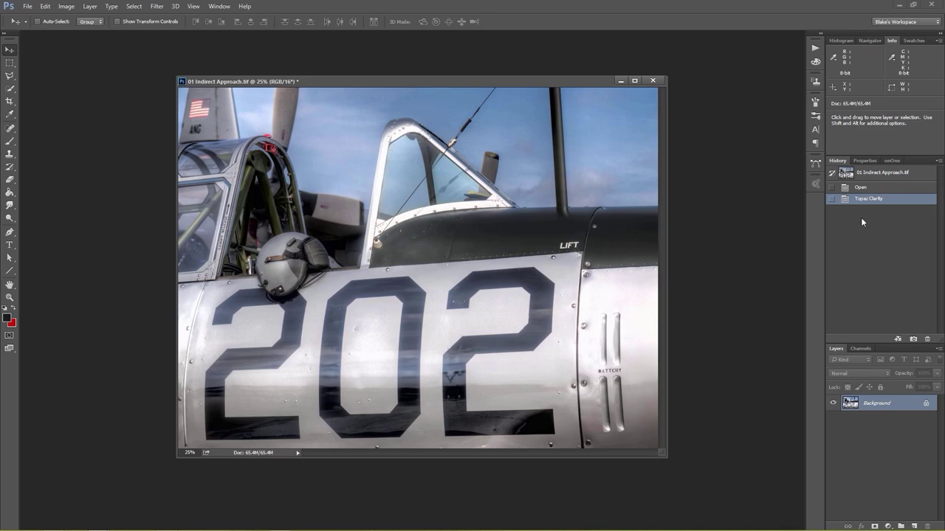
# Step: Close 01 Indirect Approach.tif without saving and position the window of 02 Blitzkrieg, Deception, Shock and Awe.jpg
pyautogui.click(654, 81)
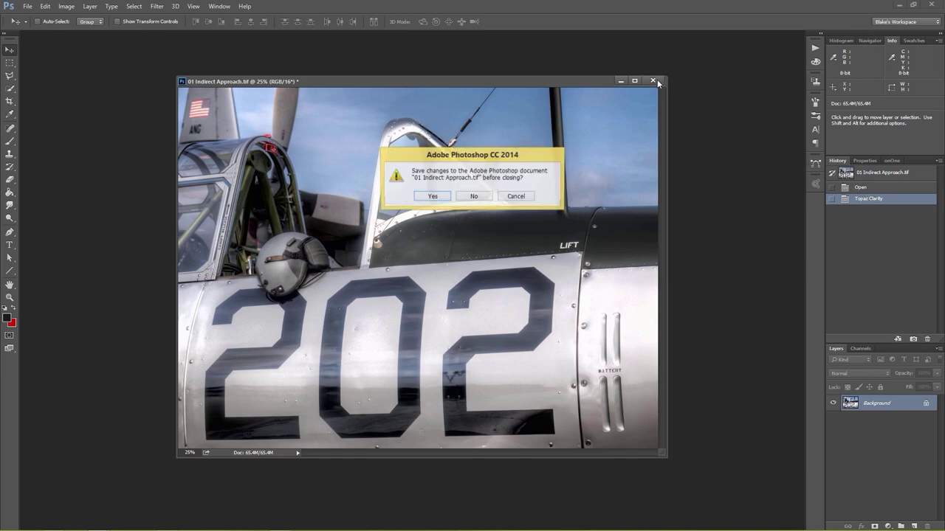
pyautogui.click(474, 197)
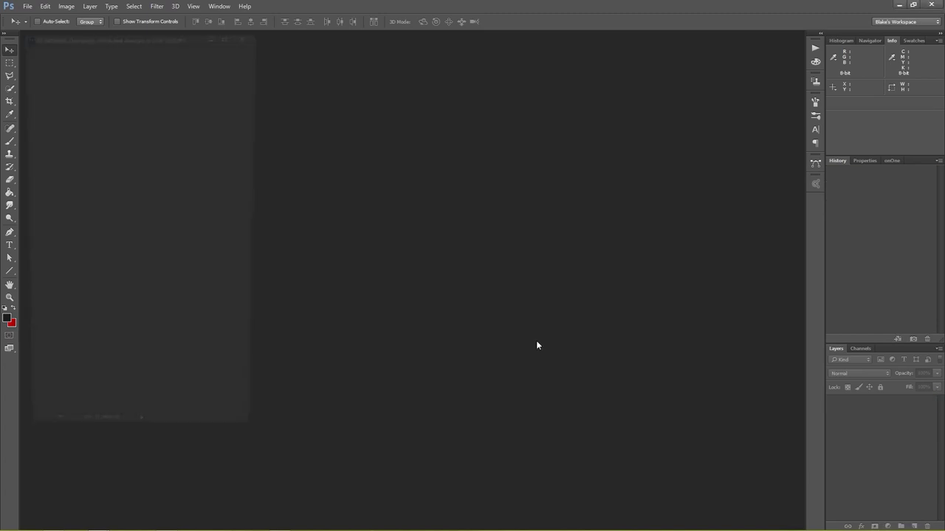
pyautogui.moveTo(86, 35); pyautogui.dragTo(108, 48)
pyautogui.moveTo(172, 49)
pyautogui.mouseDown()
pyautogui.moveTo(139, 46)
pyautogui.moveTo(170, 49)
pyautogui.moveTo(153, 41)
pyautogui.moveTo(162, 49)
pyautogui.mouseUp()
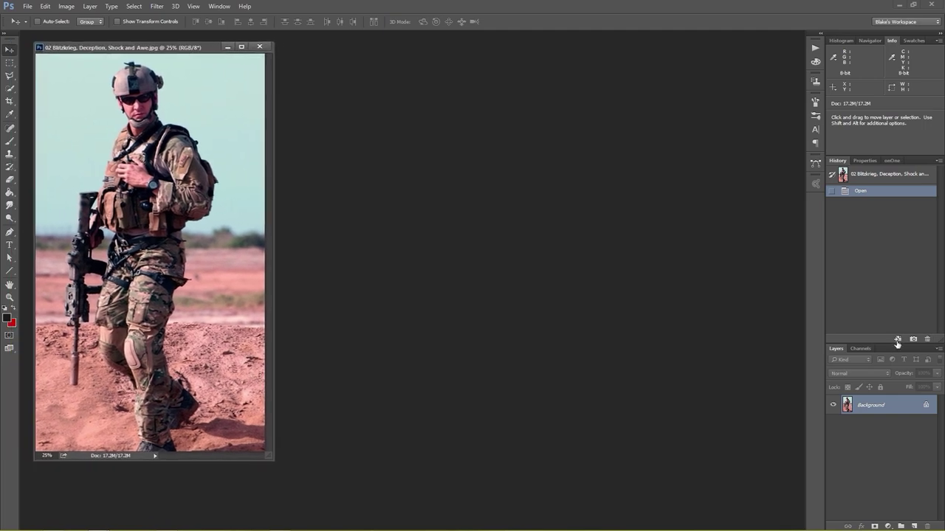
# Step: Create two duplicate documents of the soldier photo and arrange all three image windows side by side
pyautogui.click(897, 340)
pyautogui.moveTo(265, 47); pyautogui.dragTo(515, 46)
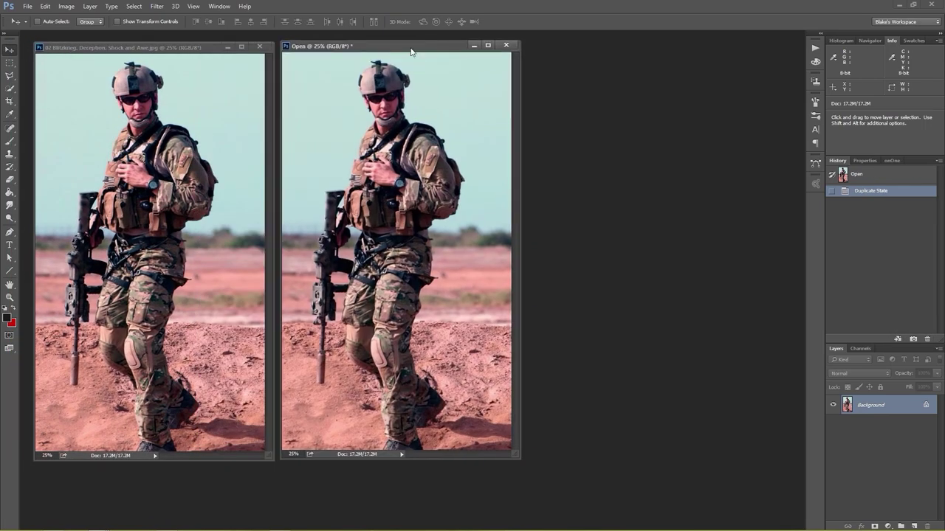
pyautogui.click(901, 340)
pyautogui.moveTo(214, 48); pyautogui.dragTo(704, 49)
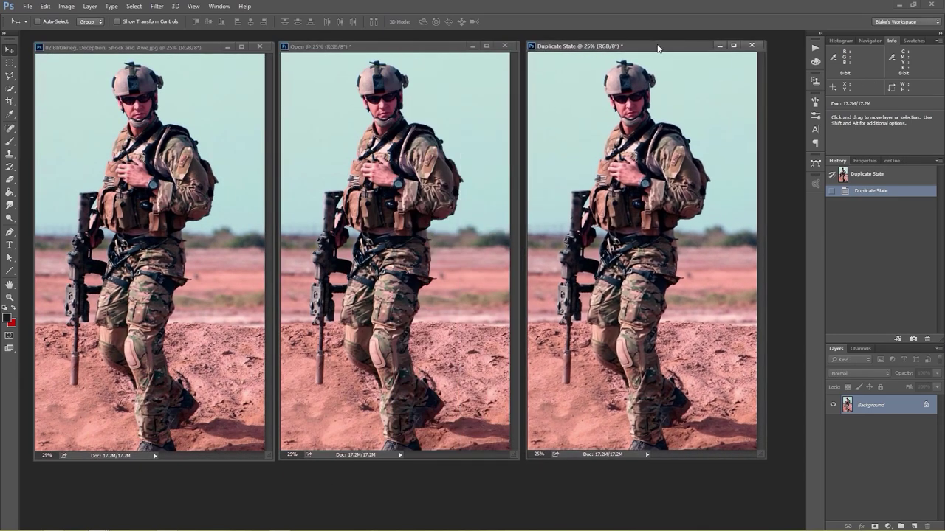
pyautogui.moveTo(122, 52); pyautogui.dragTo(120, 49)
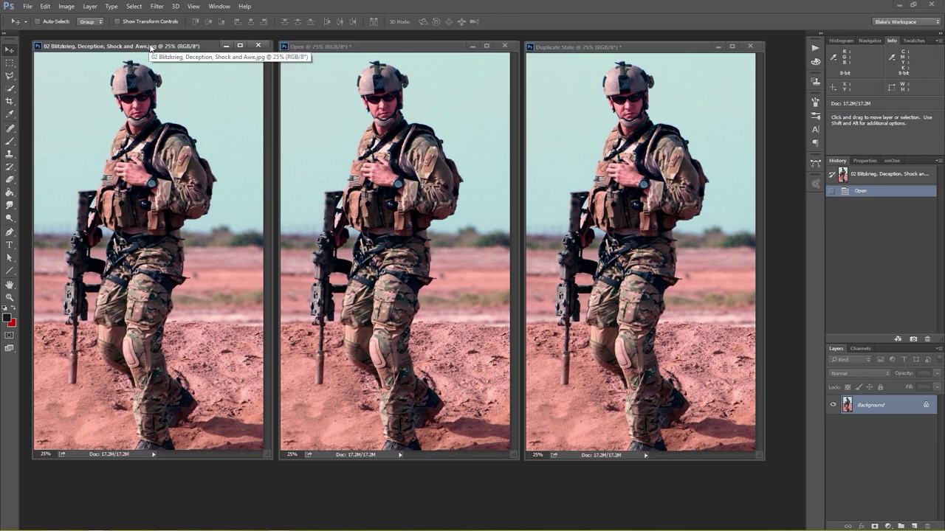
# Step: Duplicate the Background layer of 02 Blitzkrieg, Deception, Shock and Awe.jpg and open the copy in Topaz Adjust 5
pyautogui.hotkey('ctrl', 'j')
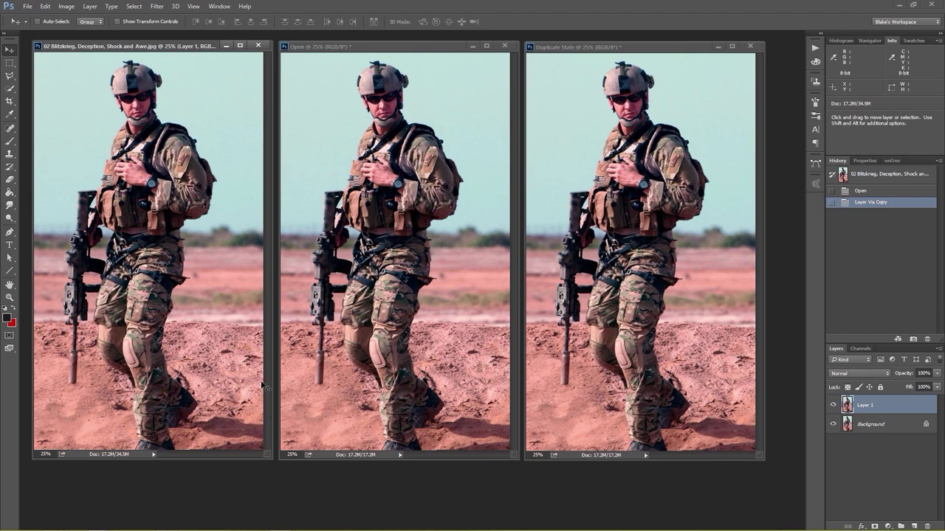
pyautogui.click(158, 7)
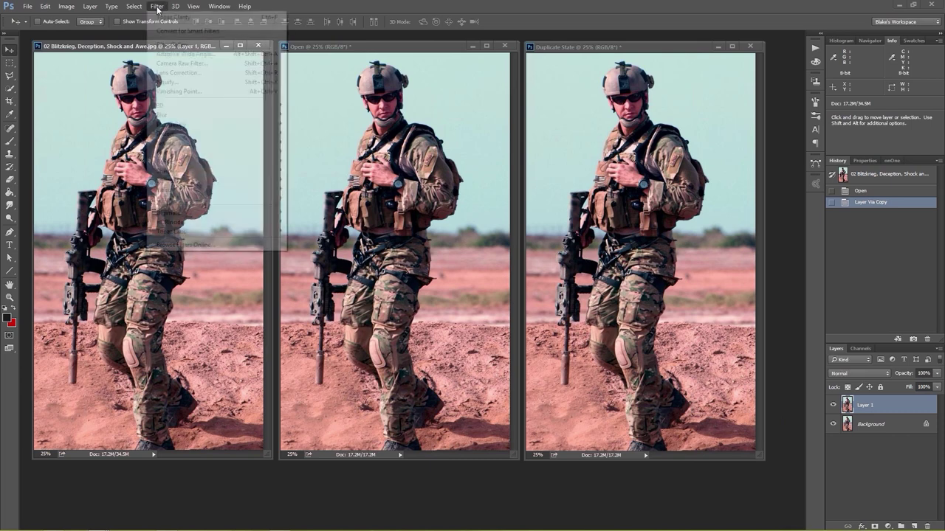
pyautogui.moveTo(177, 232)
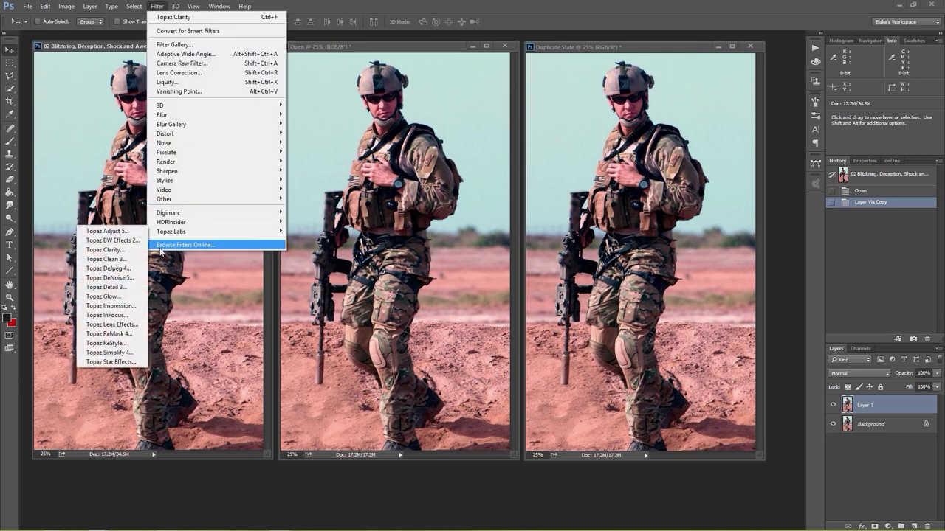
pyautogui.click(125, 231)
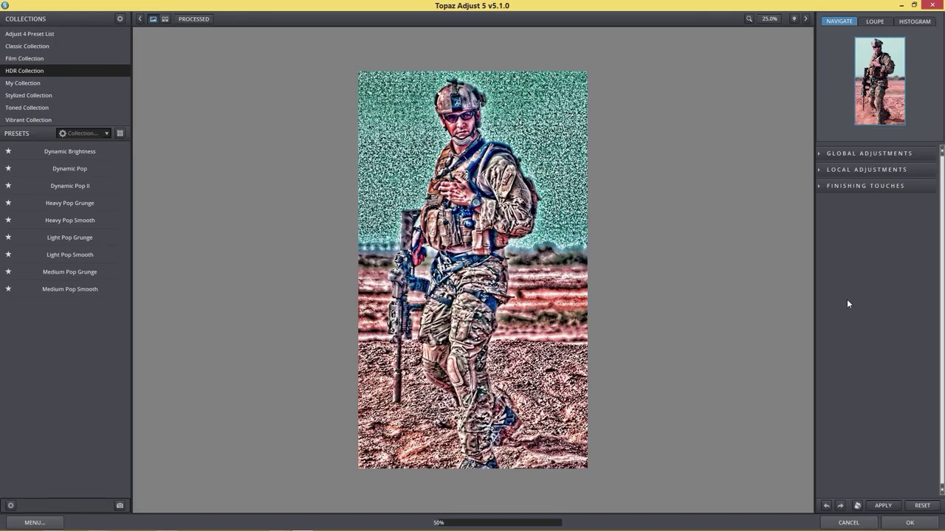
# Step: Enable the global Adaptive Exposure adjustment, set Adaptive Exposure to 0.69 and Regions to 50, testing 1 region on the way
pyautogui.click(818, 154)
pyautogui.click(821, 167)
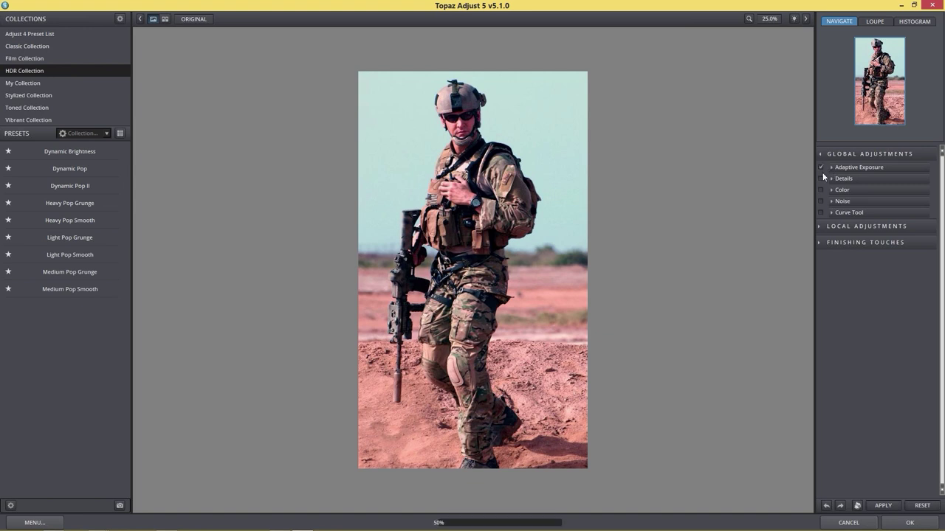
pyautogui.click(842, 167)
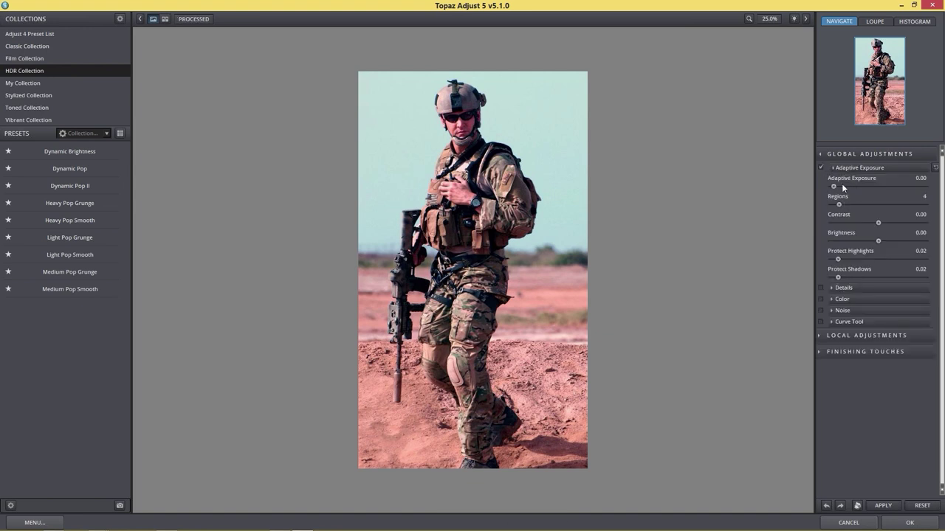
pyautogui.moveTo(900, 187); pyautogui.dragTo(891, 188)
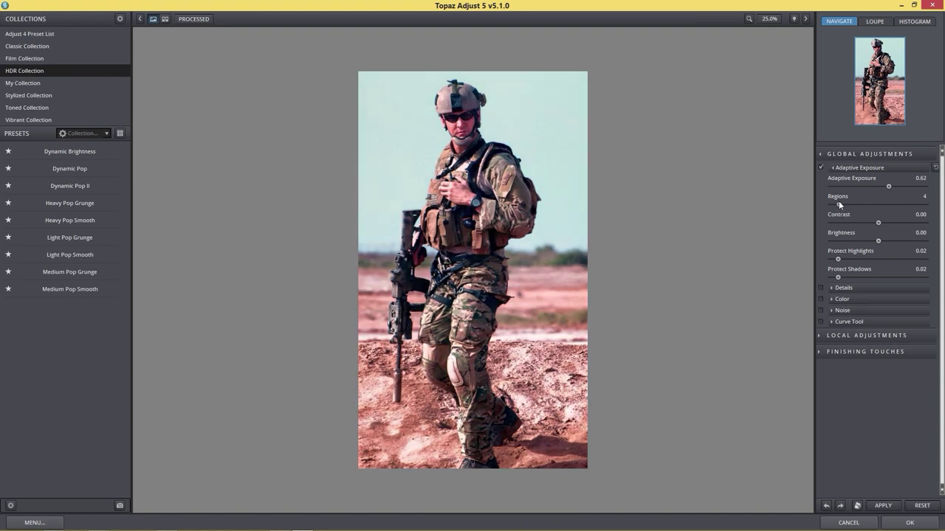
pyautogui.moveTo(888, 186); pyautogui.dragTo(835, 206)
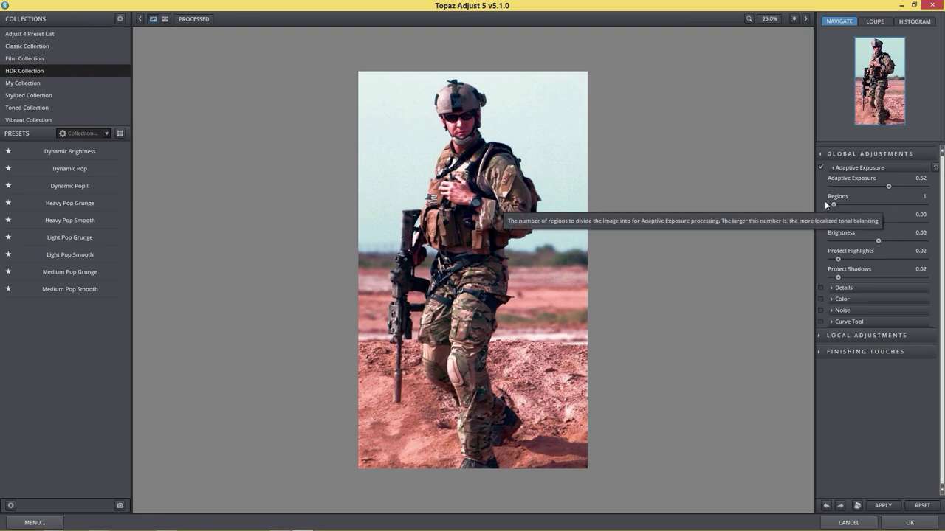
pyautogui.moveTo(834, 204); pyautogui.dragTo(895, 183)
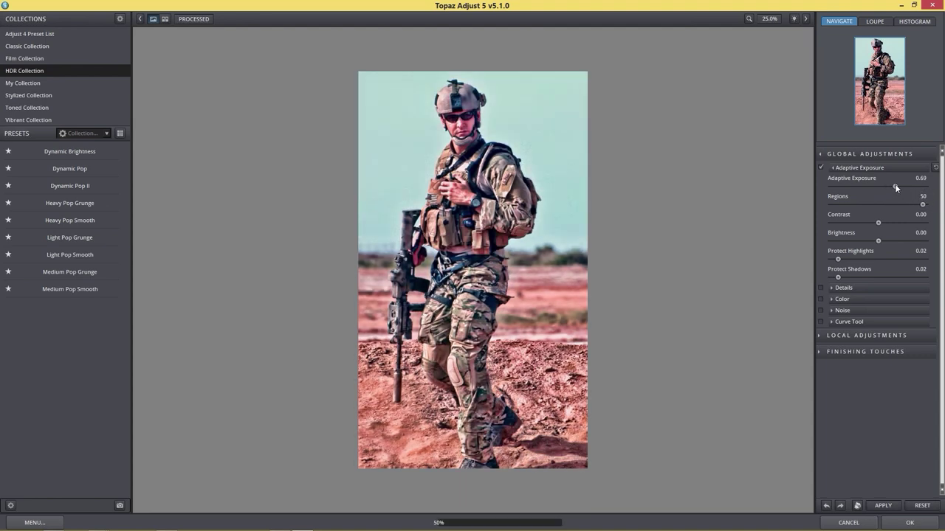
# Step: Compare the processed soldier photo with the original and set the Adaptive Exposure adjustment's Contrast to 0.42
pyautogui.click(507, 225)
pyautogui.click(506, 225)
pyautogui.click(507, 225)
pyautogui.click(507, 225)
pyautogui.click(516, 226)
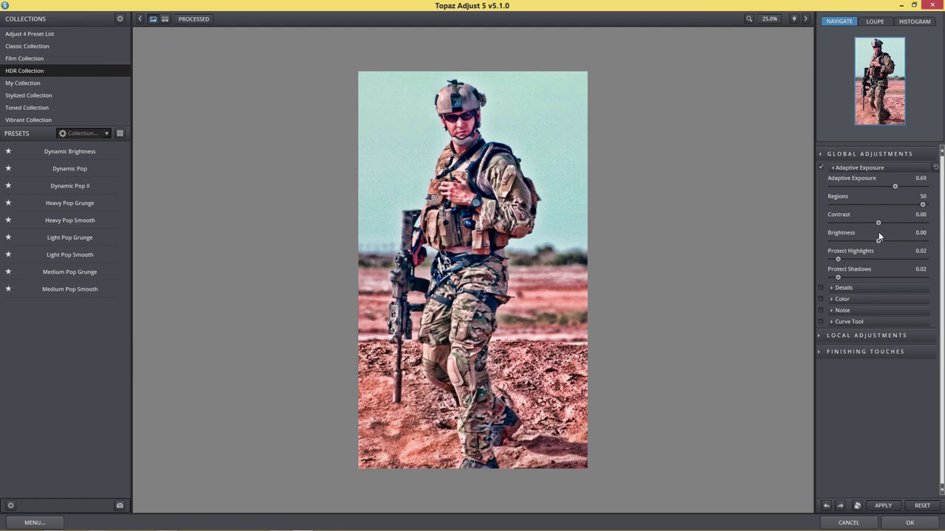
pyautogui.moveTo(878, 223); pyautogui.dragTo(882, 223)
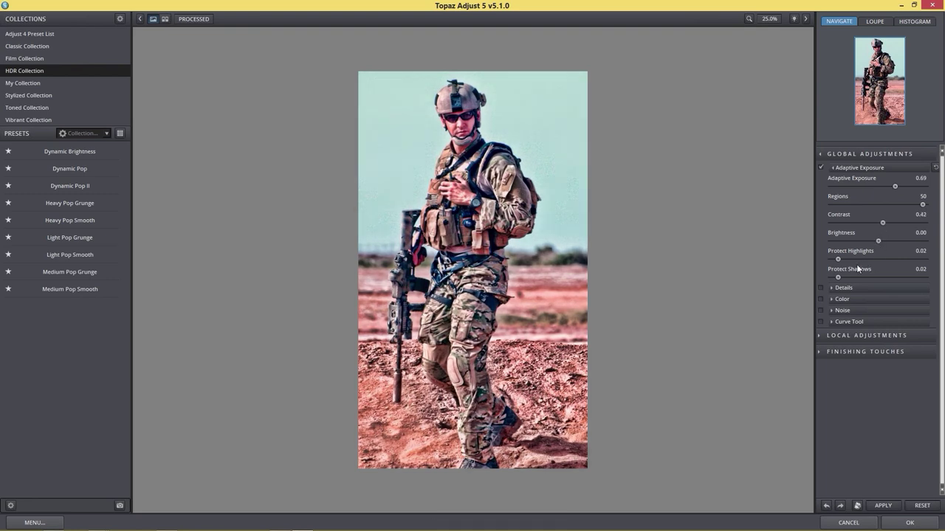
# Step: Enable the global Details adjustment with a Strength of 2.30 and a Detail Boost of 1.56
pyautogui.click(822, 287)
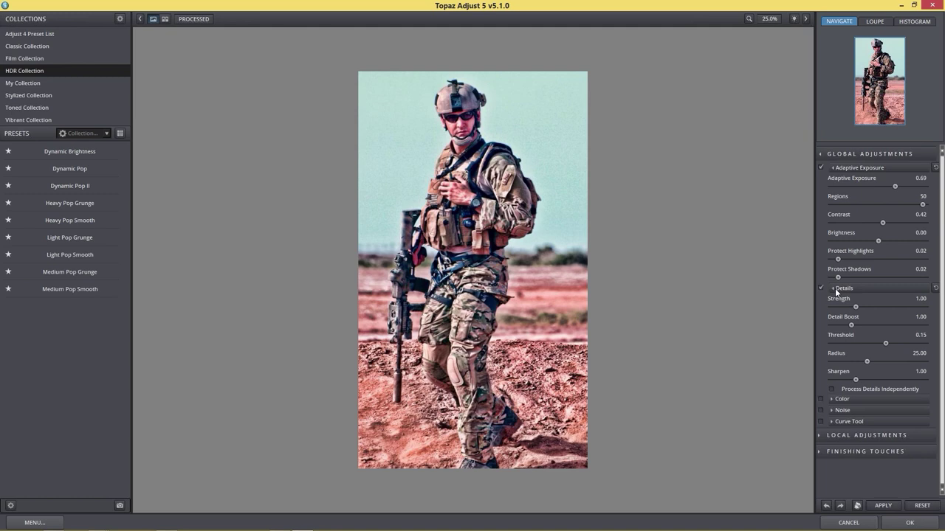
pyautogui.moveTo(878, 306); pyautogui.dragTo(886, 309)
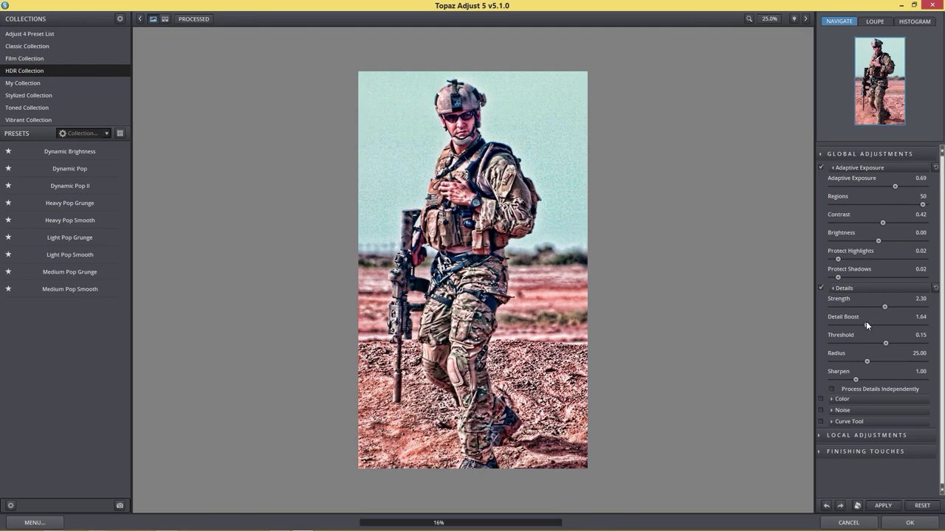
pyautogui.click(866, 323)
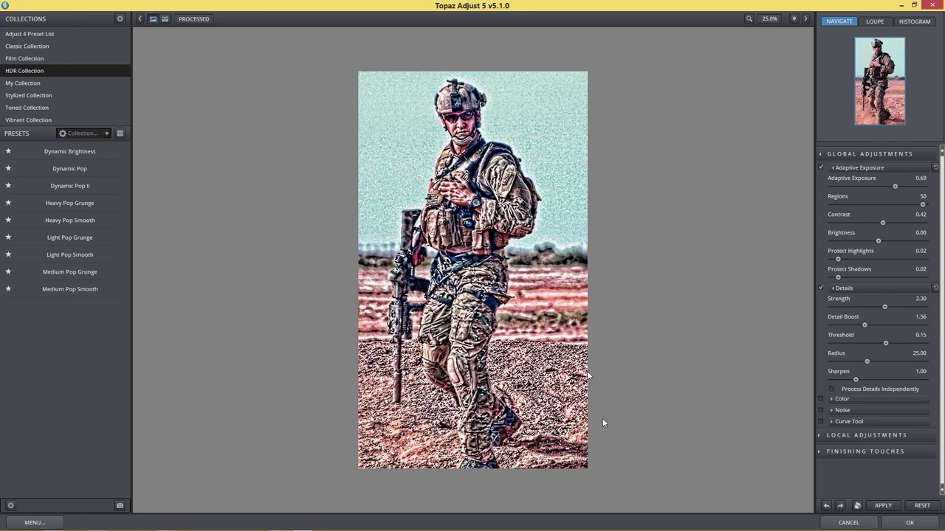
# Step: Collapse the Details and Adaptive Exposure settings and apply the Topaz Adjust result to the duplicated layer
pyautogui.click(847, 289)
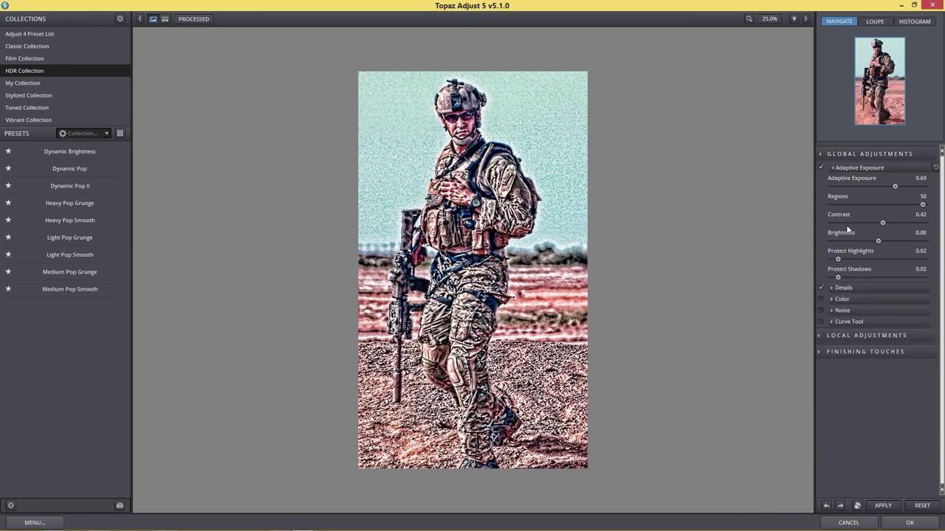
pyautogui.click(838, 168)
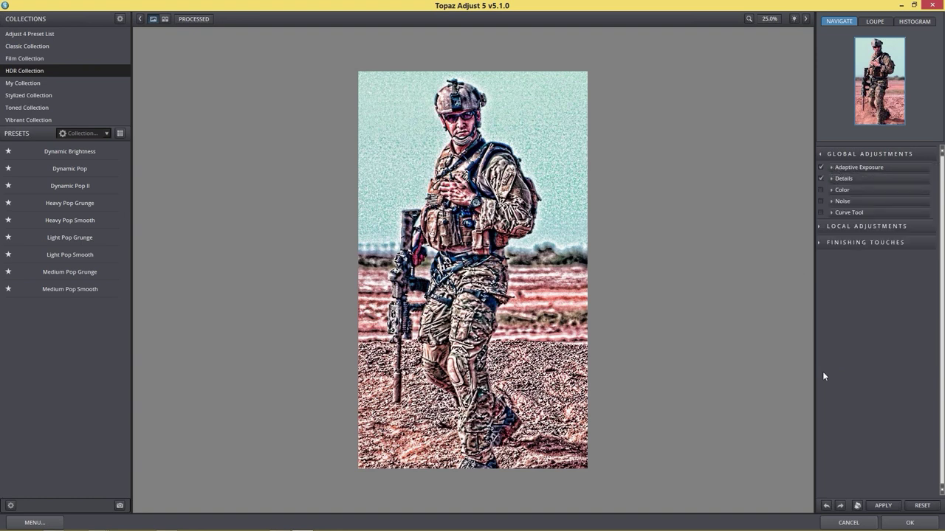
pyautogui.click(910, 524)
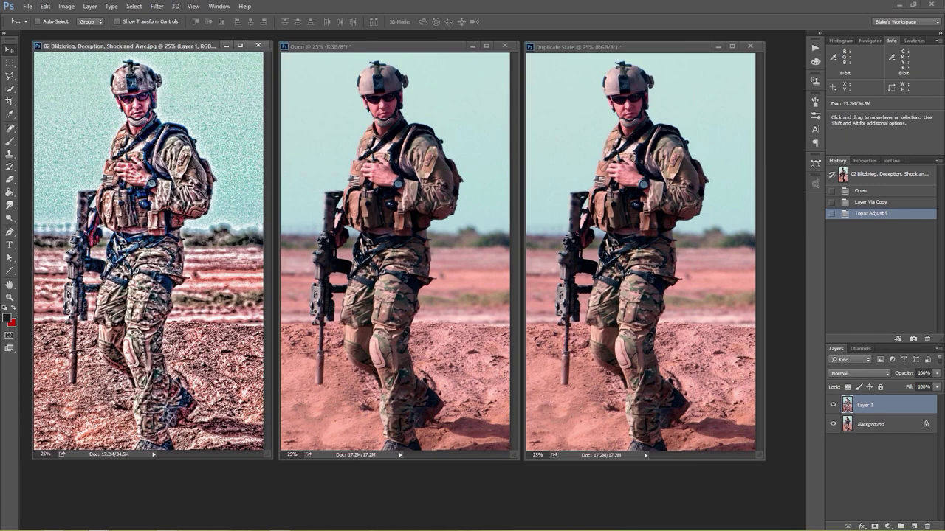
# Step: Move the Blitzkrieg document window to the middle of the workspace, fit its image on screen and tuck the Duplicate State window behind it
pyautogui.doubleClick(917, 409)
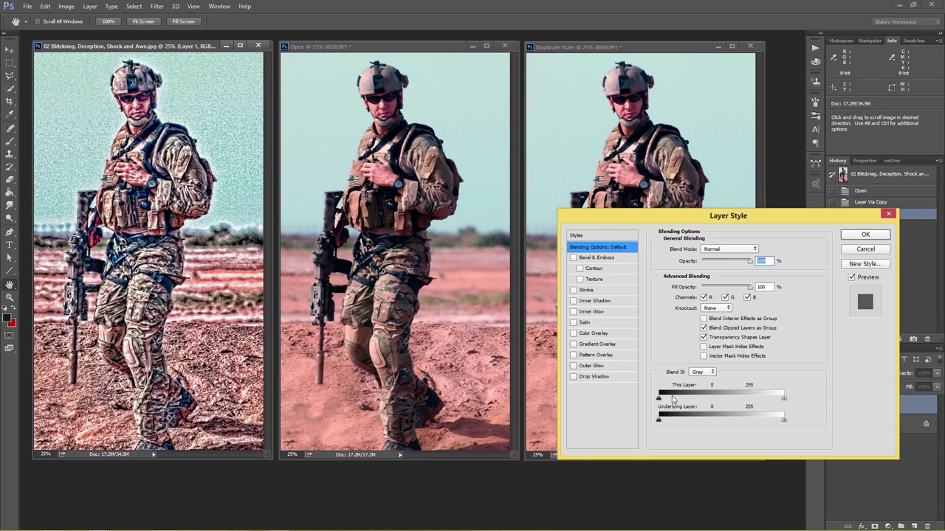
pyautogui.click(860, 238)
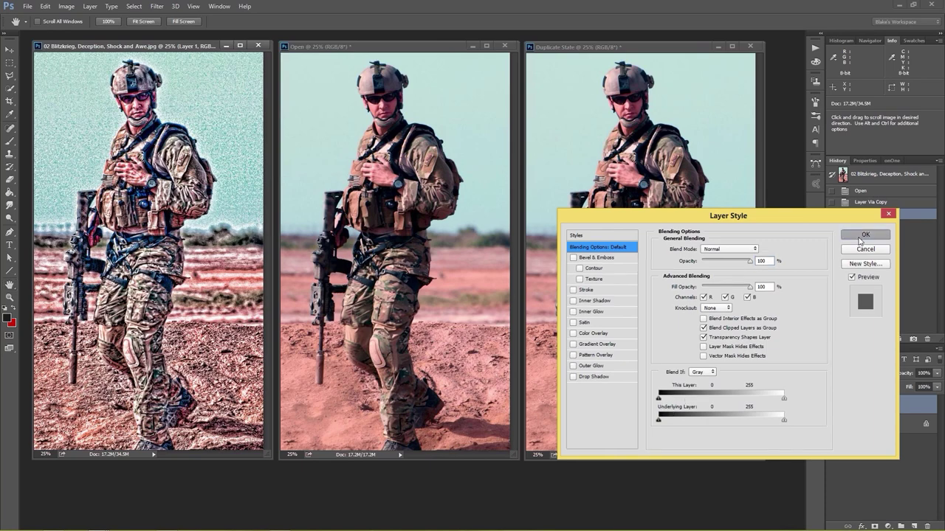
pyautogui.moveTo(213, 47); pyautogui.dragTo(436, 57)
pyautogui.scroll(1, 403, 92)
pyautogui.rightClick(404, 250)
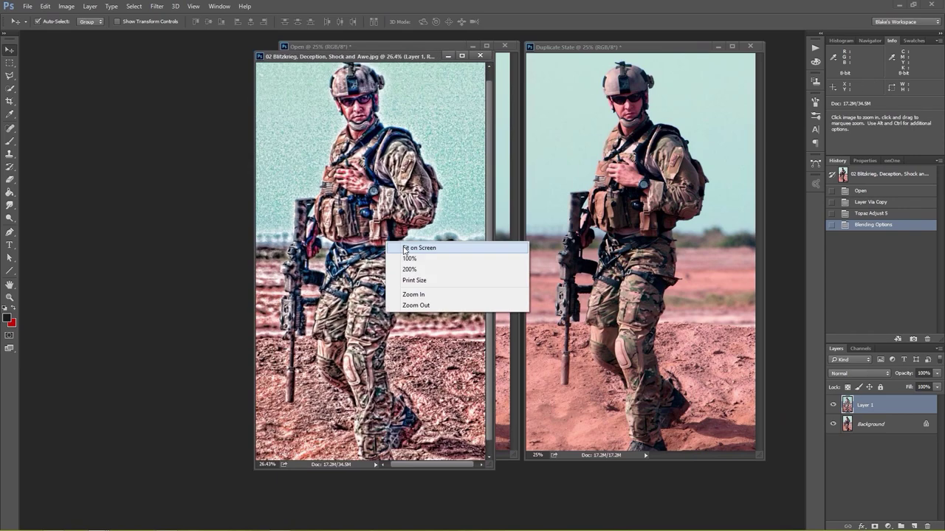
pyautogui.click(403, 249)
pyautogui.moveTo(595, 46); pyautogui.dragTo(407, 75)
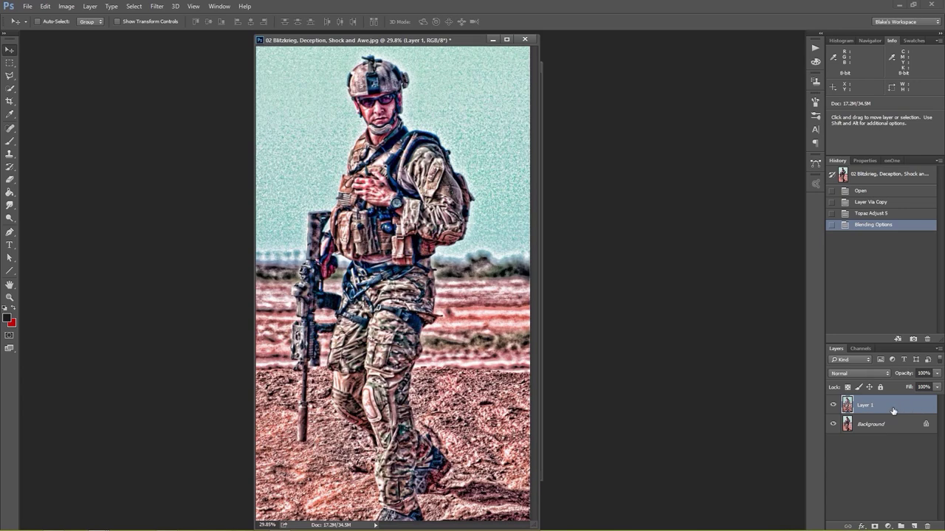
# Step: In Layer 1's blending options, split the Blend If shadow slider of the underlying layer to 34 / 122
pyautogui.doubleClick(927, 411)
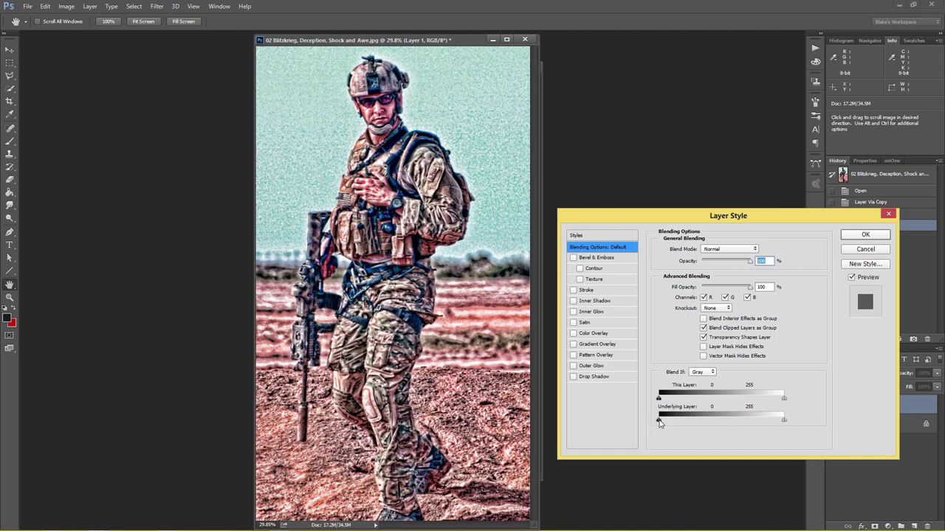
pyautogui.moveTo(660, 423); pyautogui.dragTo(659, 422)
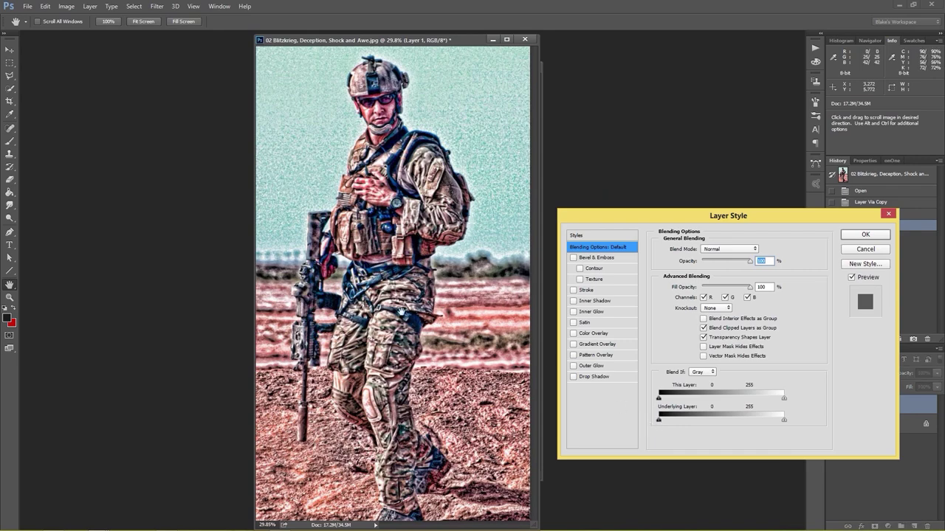
pyautogui.moveTo(399, 316); pyautogui.dragTo(469, 322)
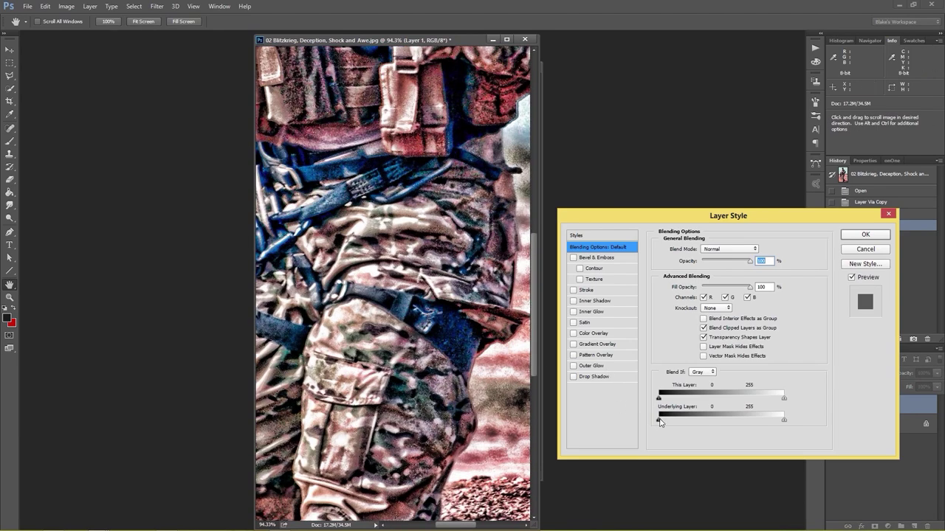
pyautogui.moveTo(660, 422); pyautogui.dragTo(679, 425)
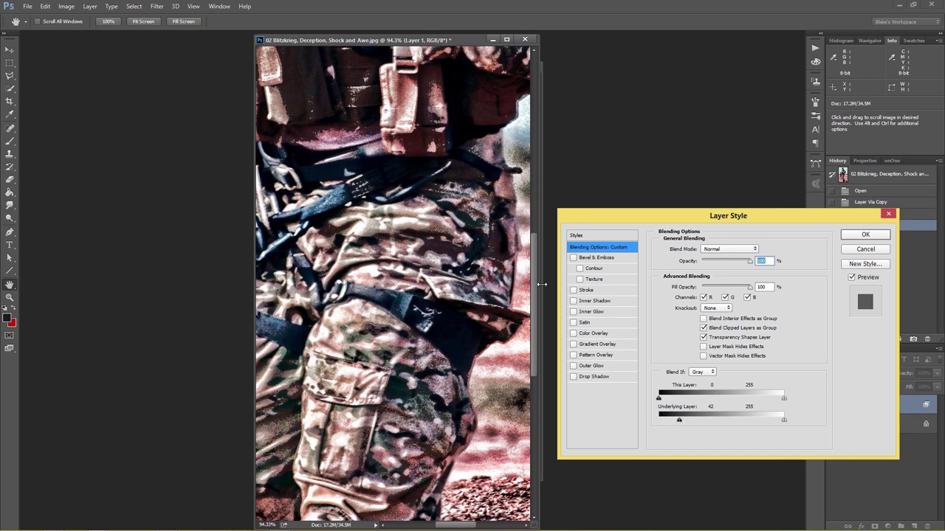
pyautogui.press('alt')
pyautogui.moveTo(679, 421)
pyautogui.mouseDown()
pyautogui.moveTo(713, 425)
pyautogui.moveTo(675, 422)
pyautogui.mouseUp()
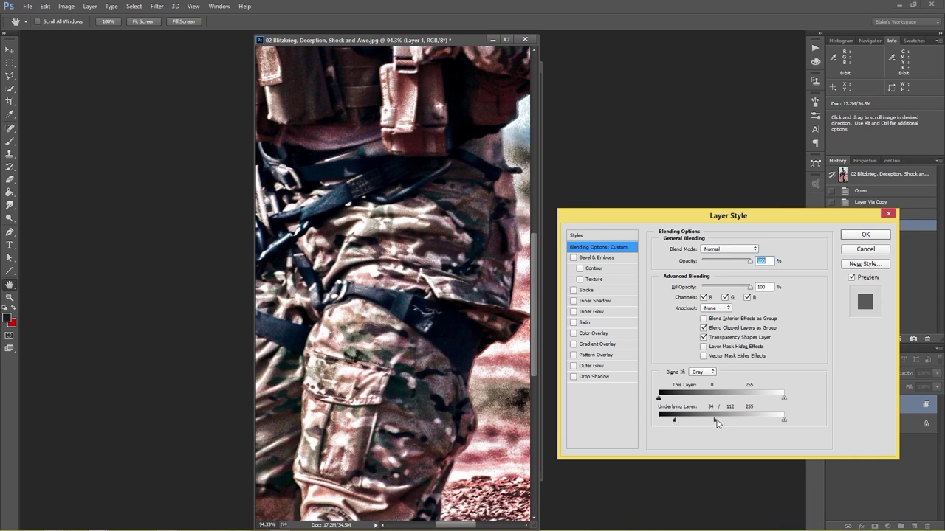
pyautogui.moveTo(717, 422); pyautogui.dragTo(720, 423)
# Step: Inspect the noisy sky, split the underlying layer's Blend If highlight slider to 136 / 194 and accept the blending options
pyautogui.moveTo(438, 202); pyautogui.dragTo(375, 283)
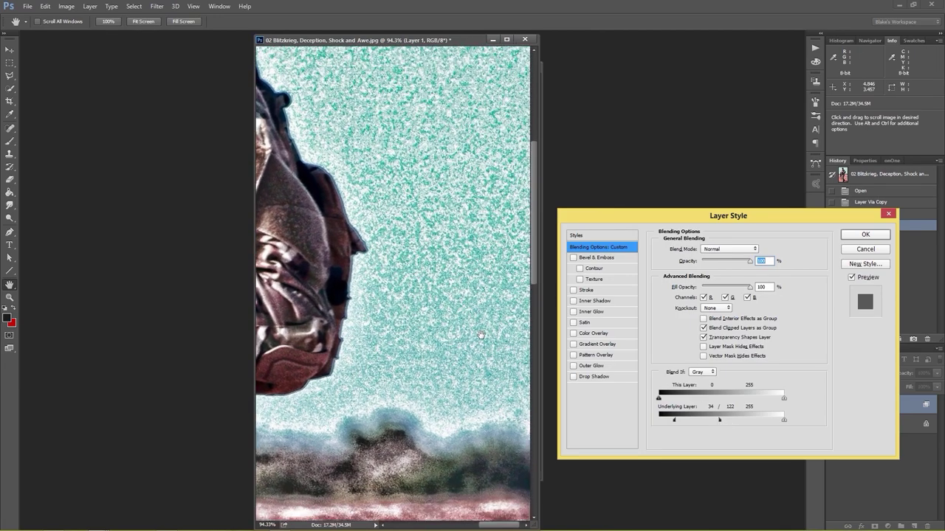
pyautogui.rightClick(461, 328)
pyautogui.click(465, 328)
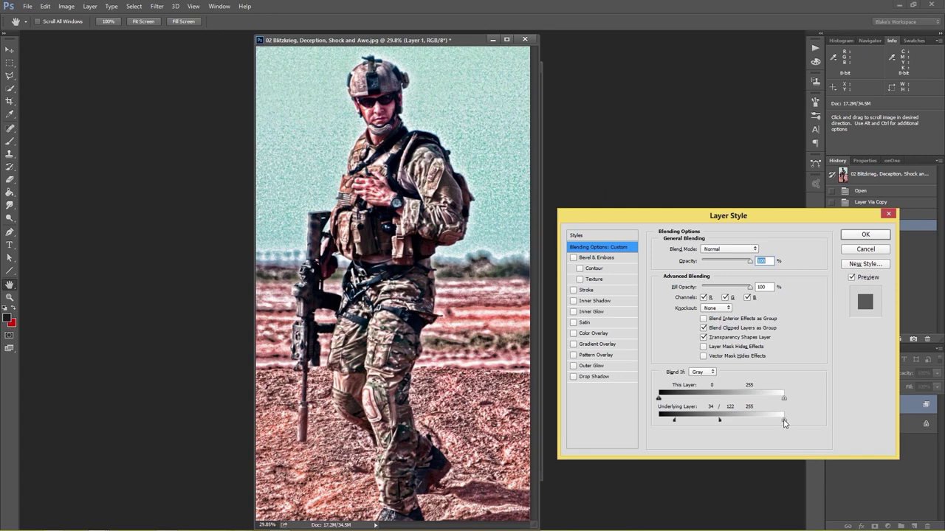
pyautogui.moveTo(784, 423); pyautogui.dragTo(726, 424)
pyautogui.press('alt')
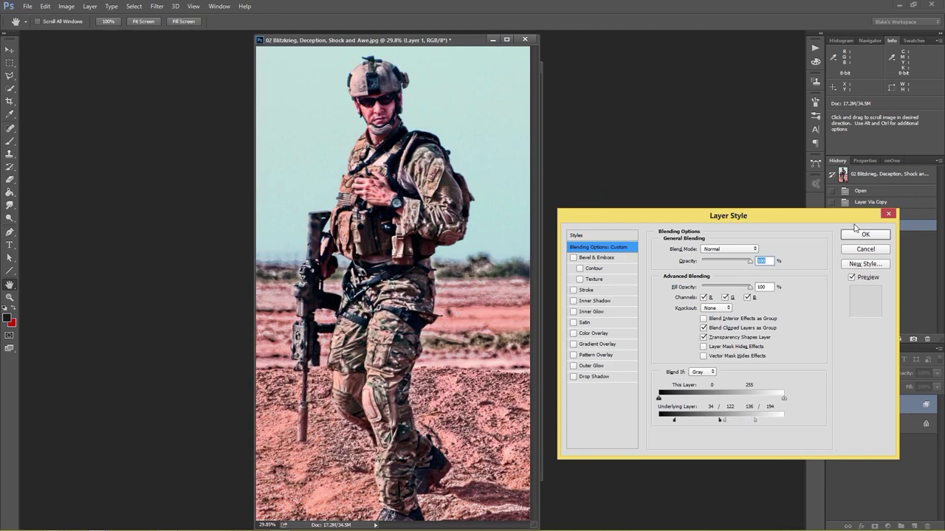
pyautogui.click(857, 234)
# Step: Toggle Layer 1's visibility repeatedly to compare the blended effect with the original photo
pyautogui.click(834, 405)
pyautogui.click(833, 405)
pyautogui.click(833, 405)
pyautogui.click(834, 405)
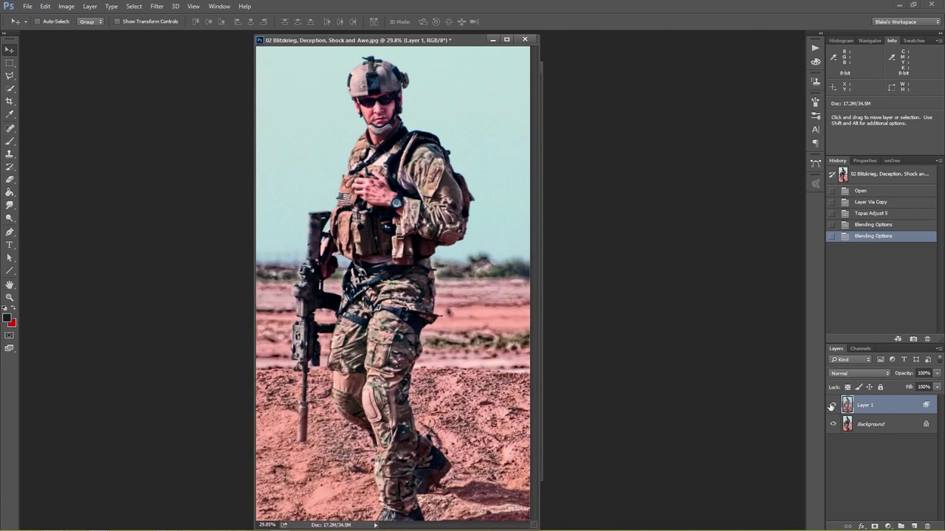
pyautogui.click(832, 406)
pyautogui.click(832, 406)
pyautogui.click(832, 406)
pyautogui.click(832, 406)
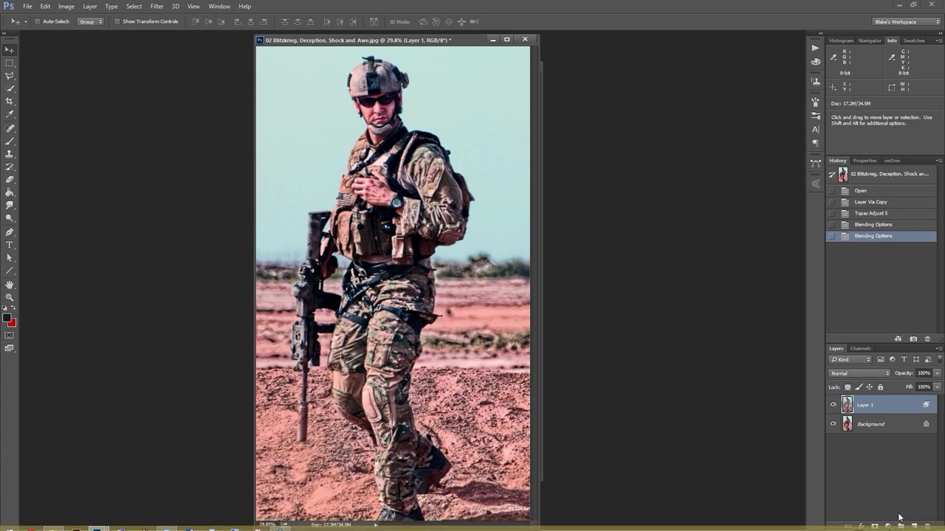
# Step: Add a layer mask to Layer 1 and paint black over the distant ground and tree line behind the soldier, checking it with the mask overlay
pyautogui.click(874, 526)
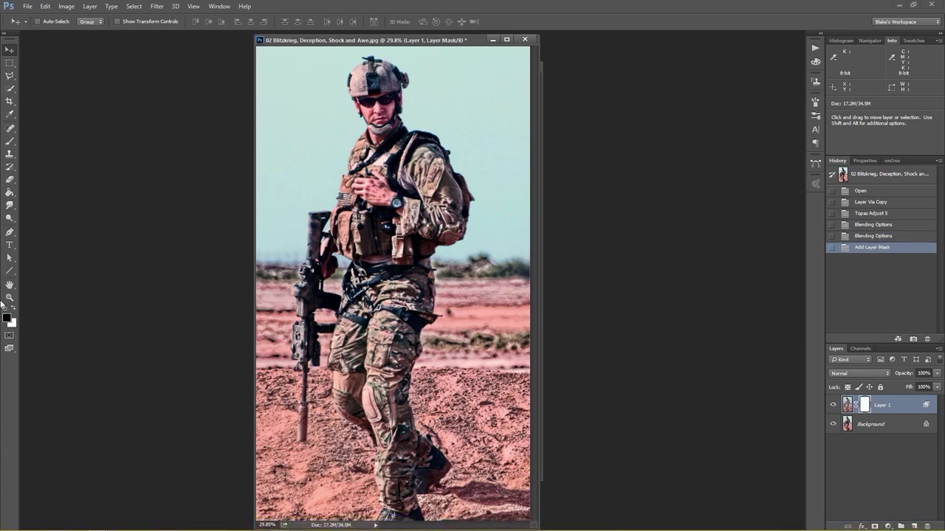
pyautogui.press('b')
pyautogui.moveTo(465, 292)
pyautogui.mouseDown()
pyautogui.moveTo(488, 304)
pyautogui.moveTo(513, 289)
pyautogui.moveTo(452, 267)
pyautogui.moveTo(451, 332)
pyautogui.moveTo(481, 316)
pyautogui.moveTo(431, 354)
pyautogui.moveTo(520, 347)
pyautogui.moveTo(512, 319)
pyautogui.moveTo(526, 319)
pyautogui.moveTo(512, 350)
pyautogui.moveTo(465, 329)
pyautogui.moveTo(452, 293)
pyautogui.moveTo(467, 256)
pyautogui.mouseUp()
pyautogui.press('\\')
pyautogui.moveTo(273, 273)
pyautogui.mouseDown()
pyautogui.moveTo(277, 288)
pyautogui.moveTo(280, 262)
pyautogui.moveTo(266, 346)
pyautogui.moveTo(277, 361)
pyautogui.moveTo(284, 328)
pyautogui.mouseUp()
pyautogui.moveTo(324, 266)
pyautogui.mouseDown()
pyautogui.moveTo(341, 292)
pyautogui.moveTo(319, 332)
pyautogui.moveTo(318, 362)
pyautogui.moveTo(324, 354)
pyautogui.mouseUp()
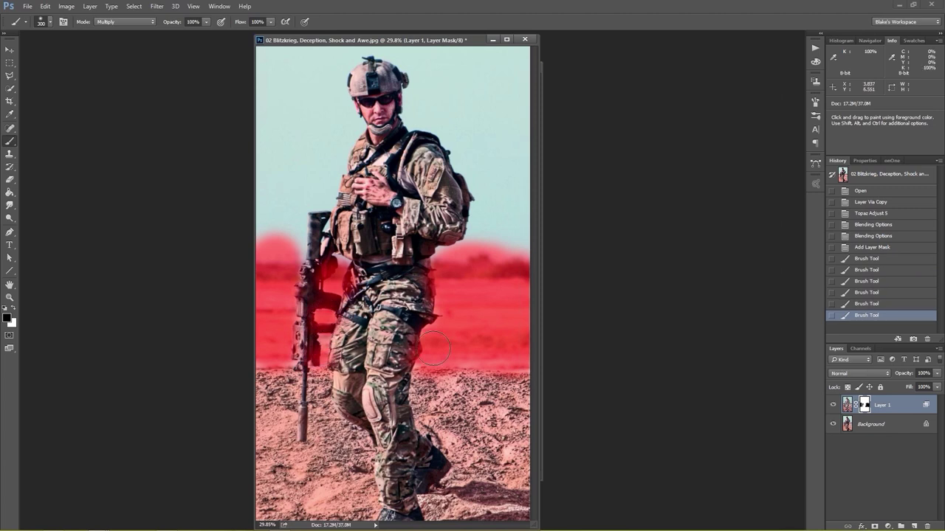
pyautogui.press('\\')
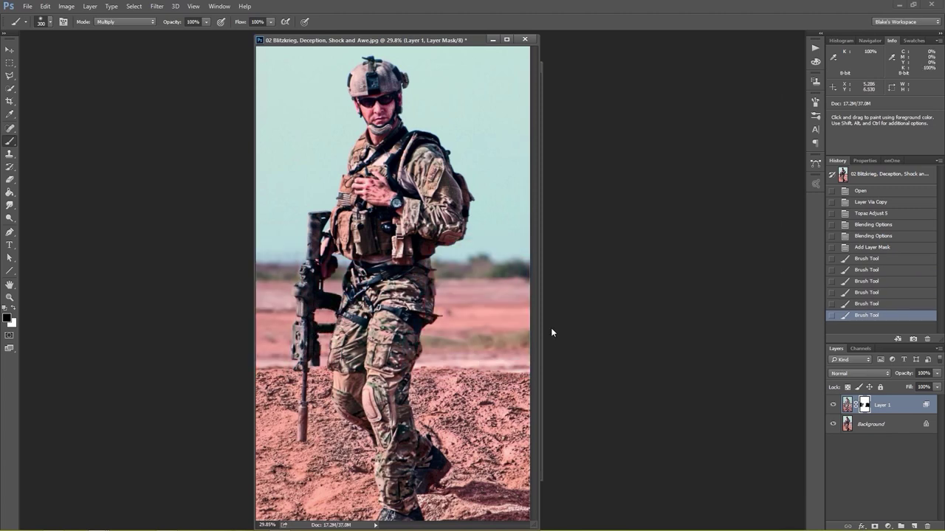
# Step: Toggle the masked Layer 1's visibility to compare the soldier photo with and without the effect
pyautogui.click(833, 405)
pyautogui.click(835, 405)
pyautogui.click(834, 406)
pyautogui.click(834, 406)
pyautogui.click(834, 406)
pyautogui.click(835, 406)
pyautogui.click(835, 406)
pyautogui.click(835, 406)
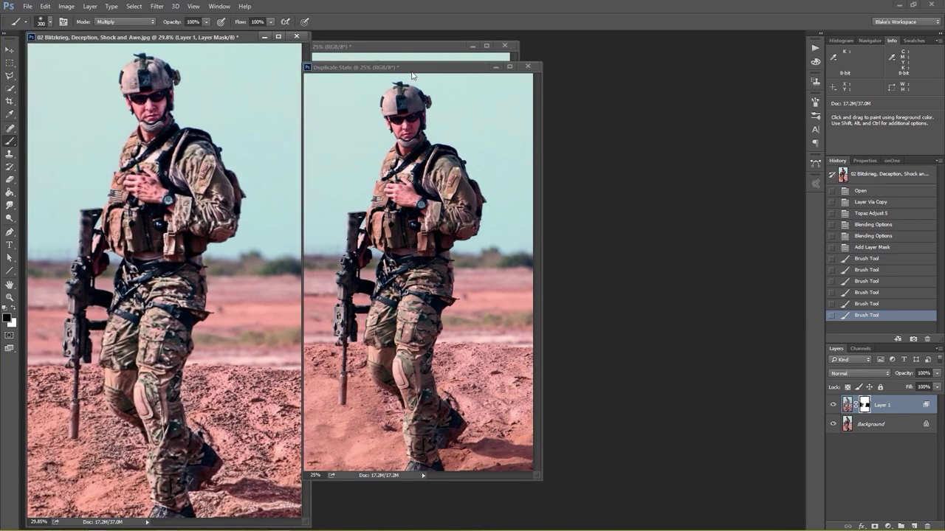
# Step: Spread the Open and Duplicate State windows side by side beside the finished photo, and open the Open document in Topaz Glow
pyautogui.moveTo(496, 58); pyautogui.dragTo(608, 47)
pyautogui.moveTo(392, 46); pyautogui.dragTo(418, 25)
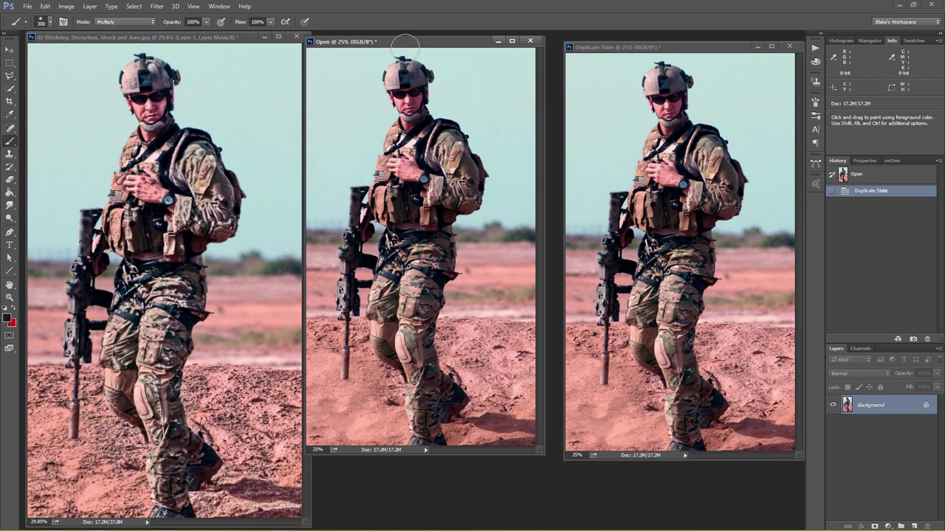
pyautogui.click(157, 7)
pyautogui.moveTo(194, 232)
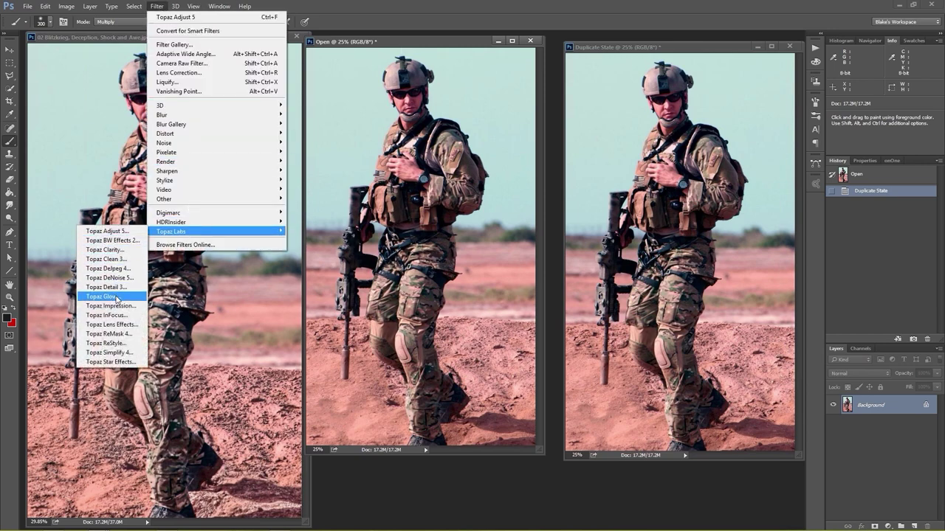
pyautogui.click(115, 296)
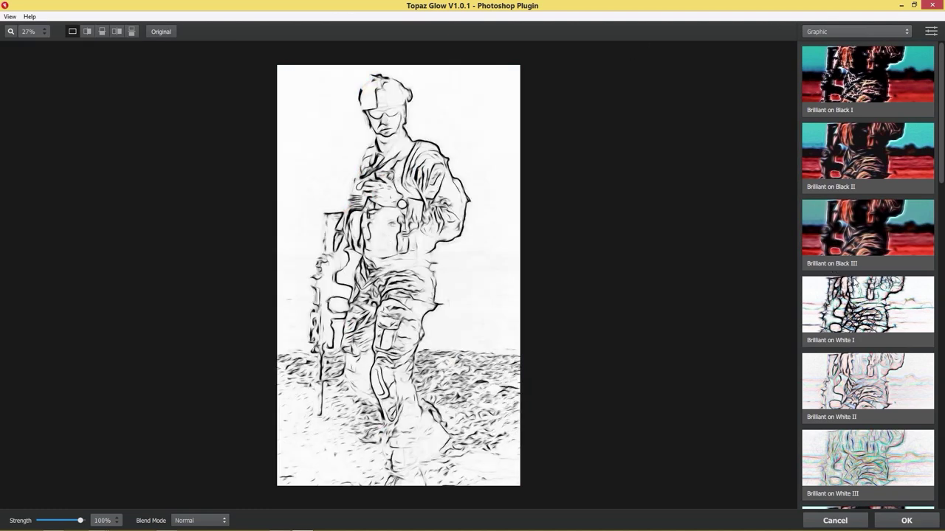
# Step: Preview the Brilliant on White I preset, browse the Graphic collection and apply the Sketch Outline preset
pyautogui.click(808, 330)
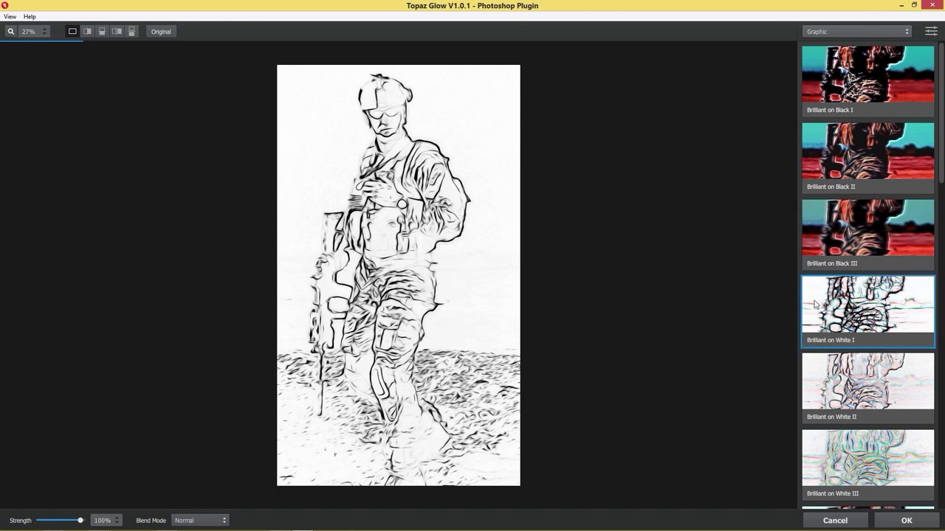
pyautogui.click(856, 31)
pyautogui.click(819, 49)
pyautogui.scroll(-3, 838, 318)
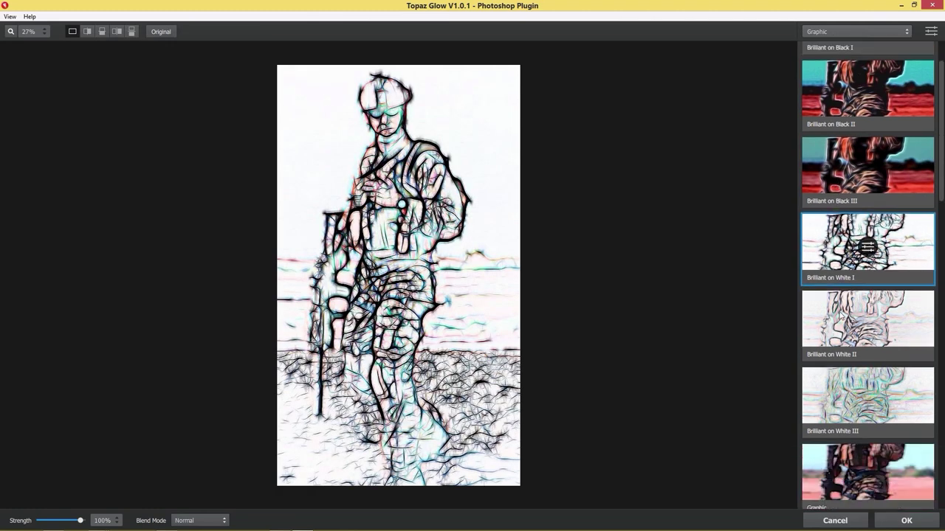
pyautogui.scroll(-2, 838, 317)
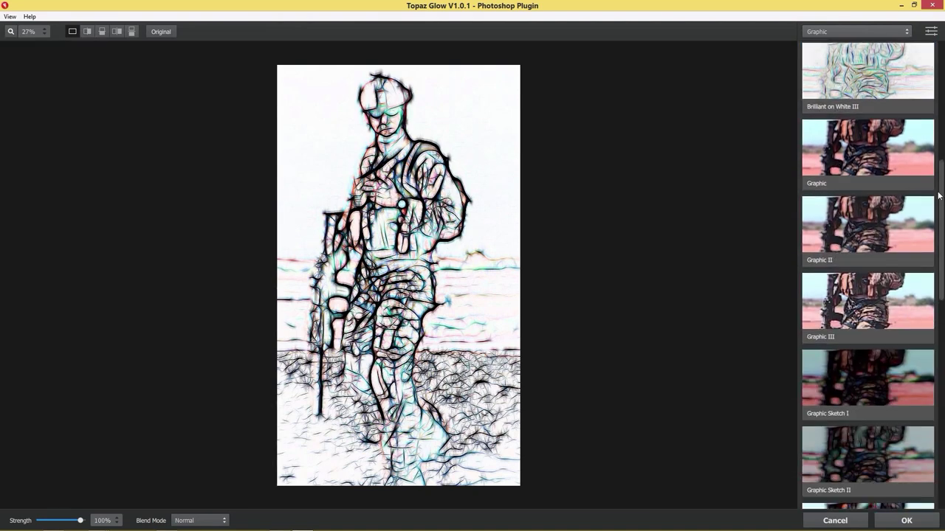
pyautogui.scroll(-1, 939, 286)
pyautogui.scroll(-4, 939, 287)
pyautogui.click(860, 358)
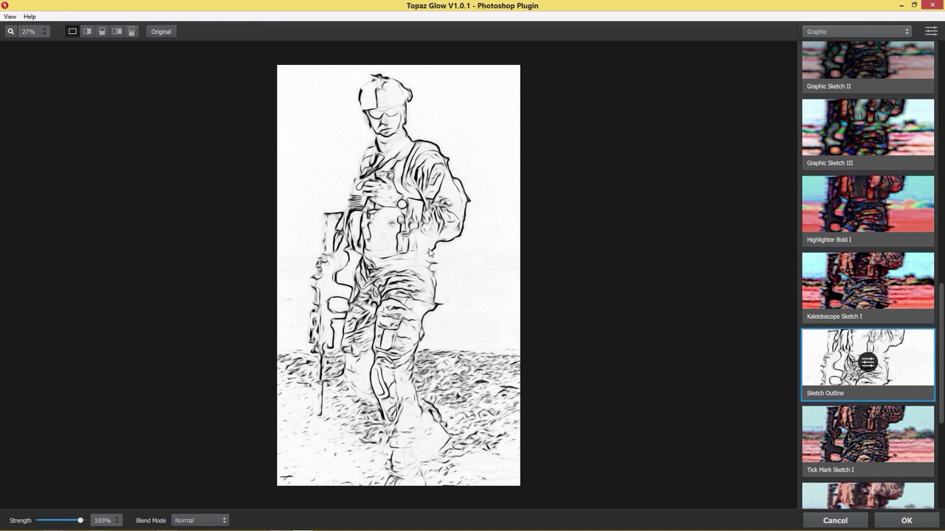
# Step: Set the glow's blend mode to Soft Light, compare it with the original and apply the result
pyautogui.click(226, 519)
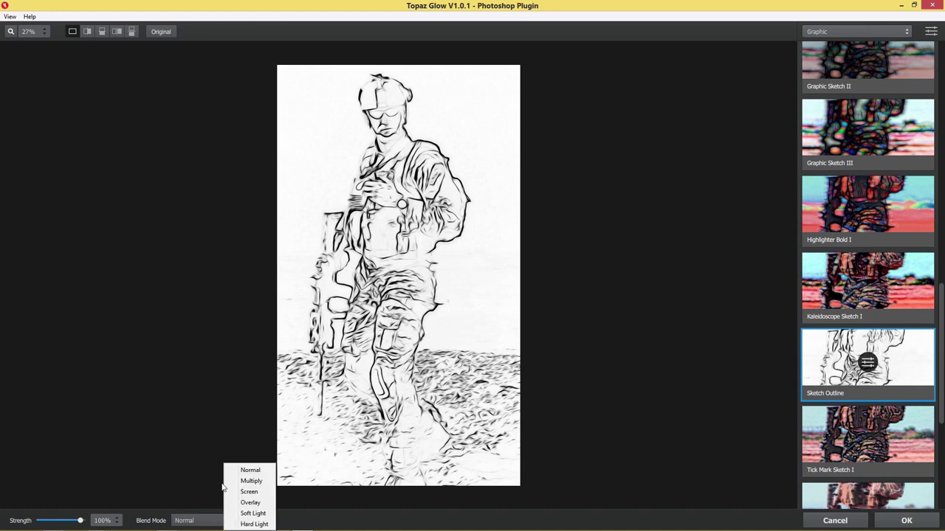
pyautogui.click(250, 517)
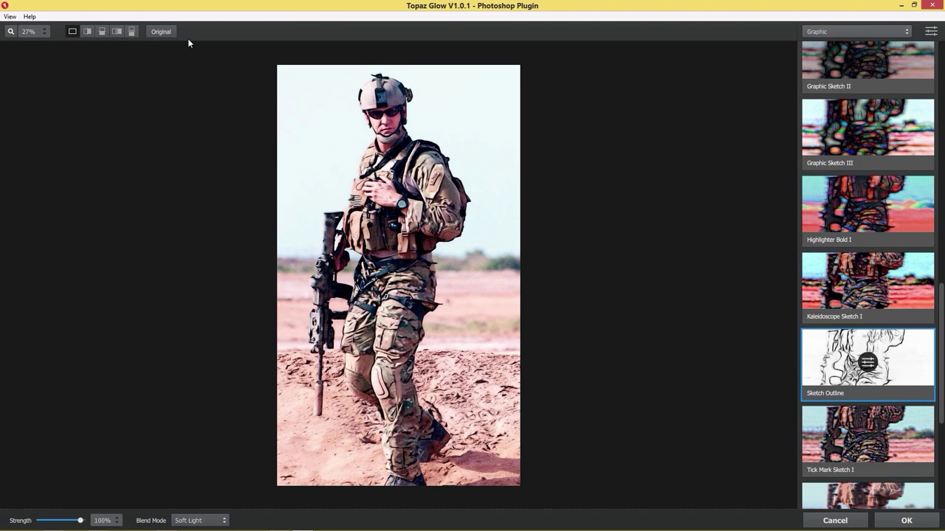
pyautogui.click(164, 35)
pyautogui.click(164, 35)
pyautogui.click(905, 521)
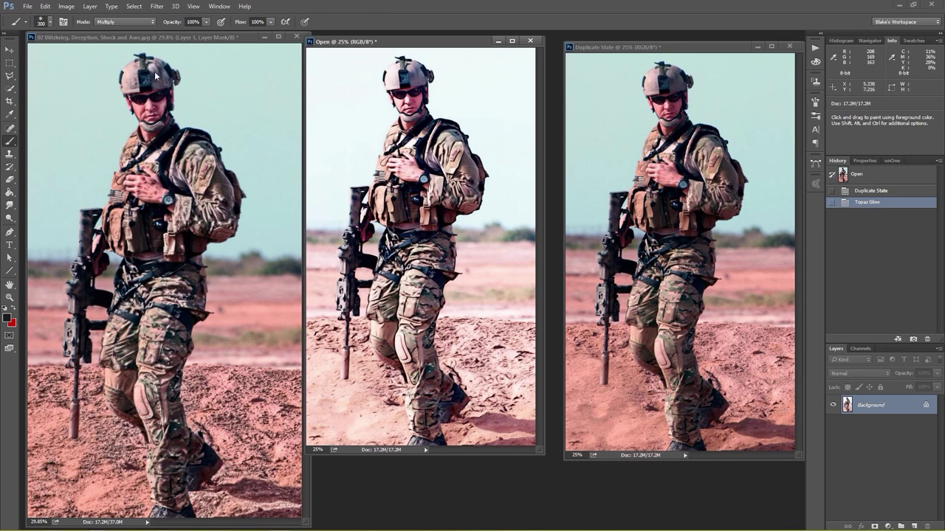
# Step: Place the Duplicate State window beside the Open window and open its image in Topaz Impression
pyautogui.moveTo(604, 54)
pyautogui.mouseDown()
pyautogui.moveTo(581, 52)
pyautogui.moveTo(587, 47)
pyautogui.mouseUp()
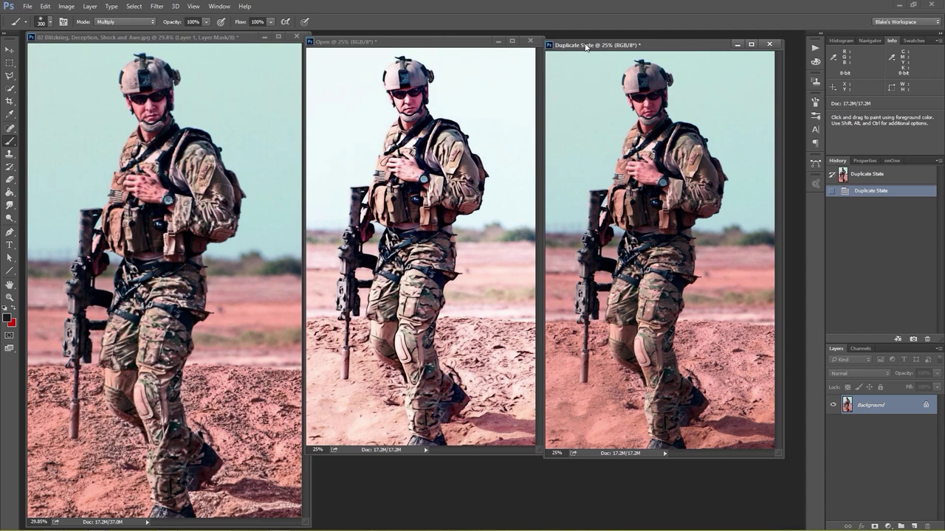
pyautogui.moveTo(584, 46); pyautogui.dragTo(572, 47)
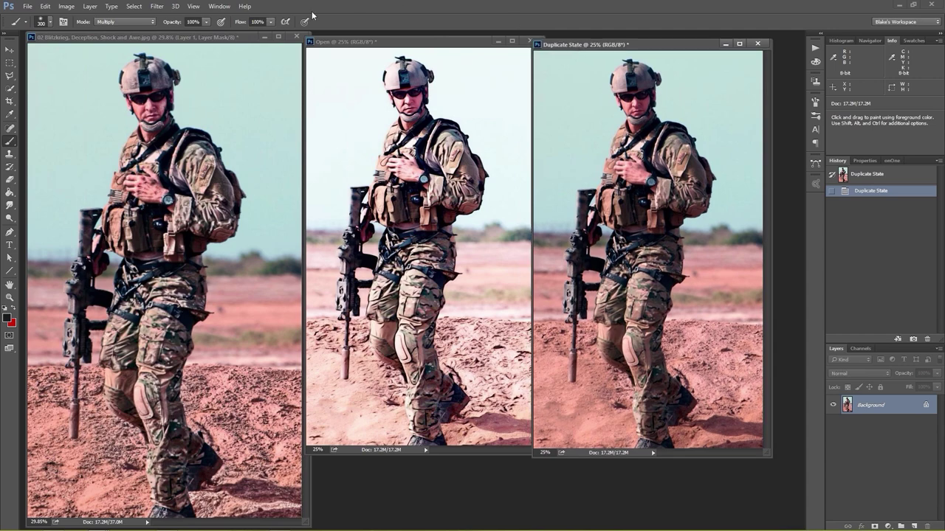
pyautogui.click(157, 7)
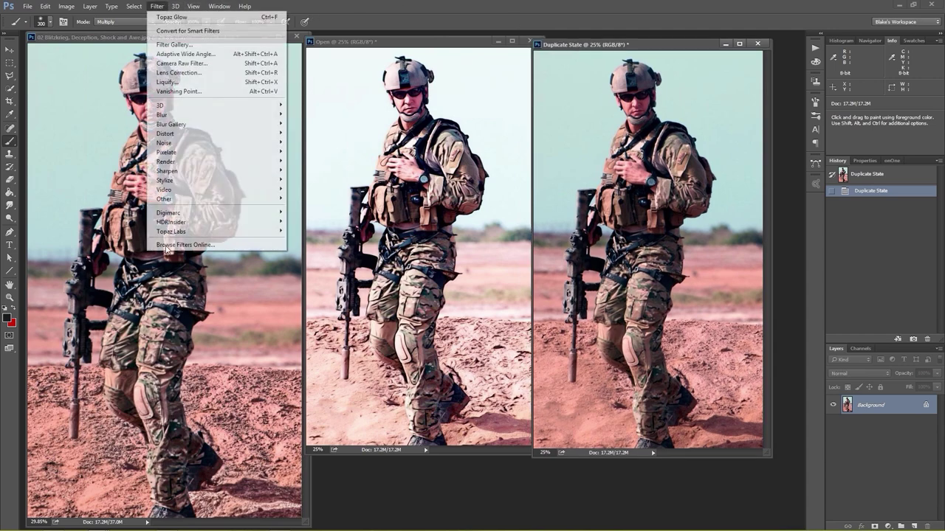
pyautogui.moveTo(171, 233)
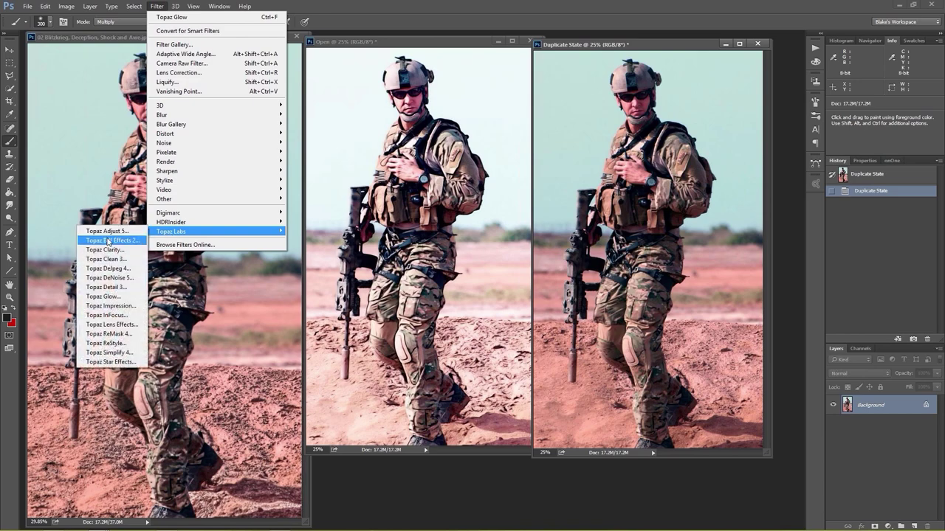
pyautogui.click(118, 314)
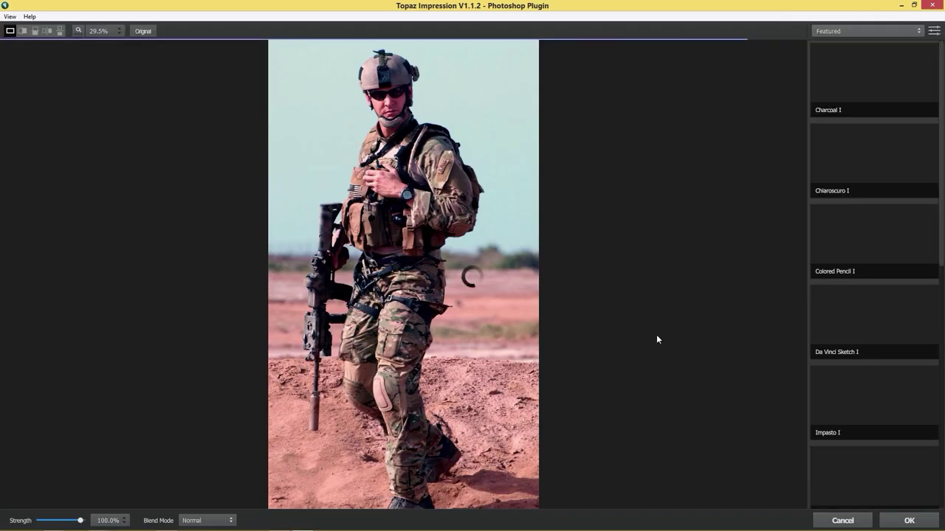
# Step: Preview the Charcoal I and Da Vinci Sketch I presets on the soldier photo and settle on Charcoal I
pyautogui.click(835, 86)
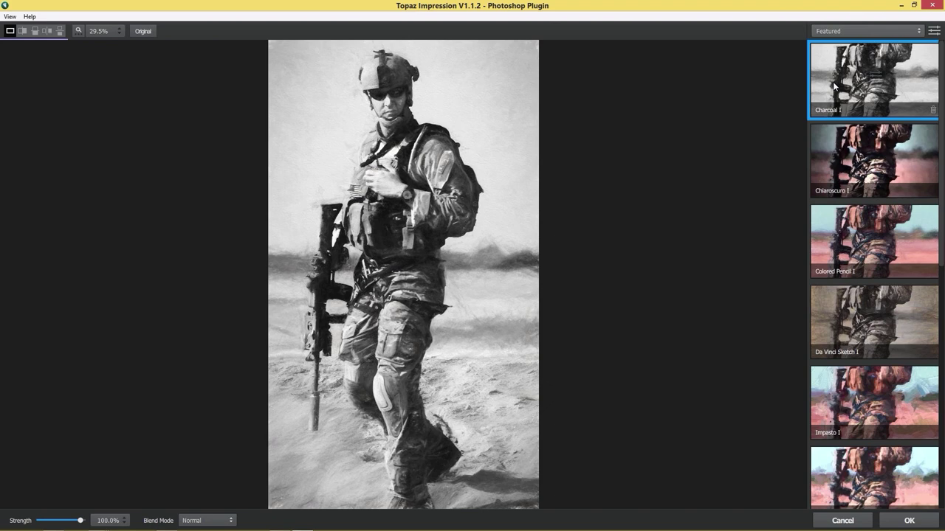
pyautogui.moveTo(832, 81)
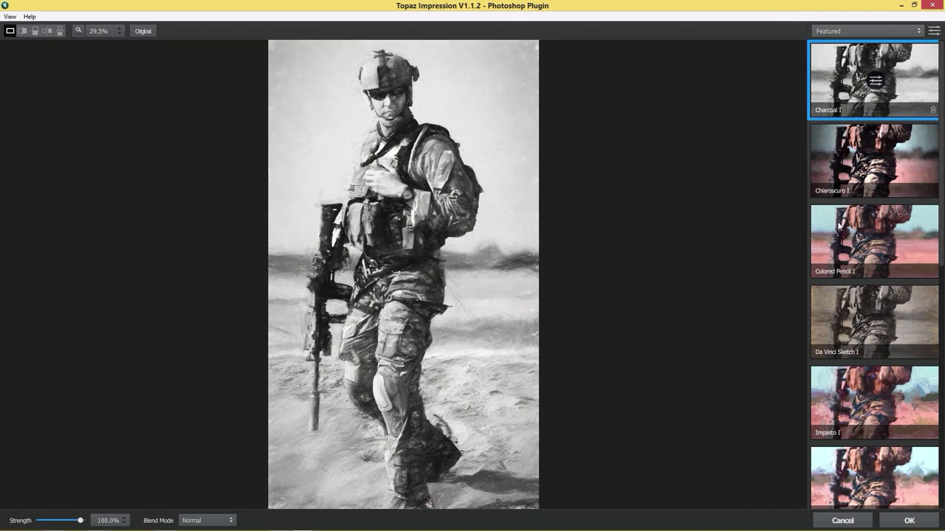
pyautogui.click(835, 338)
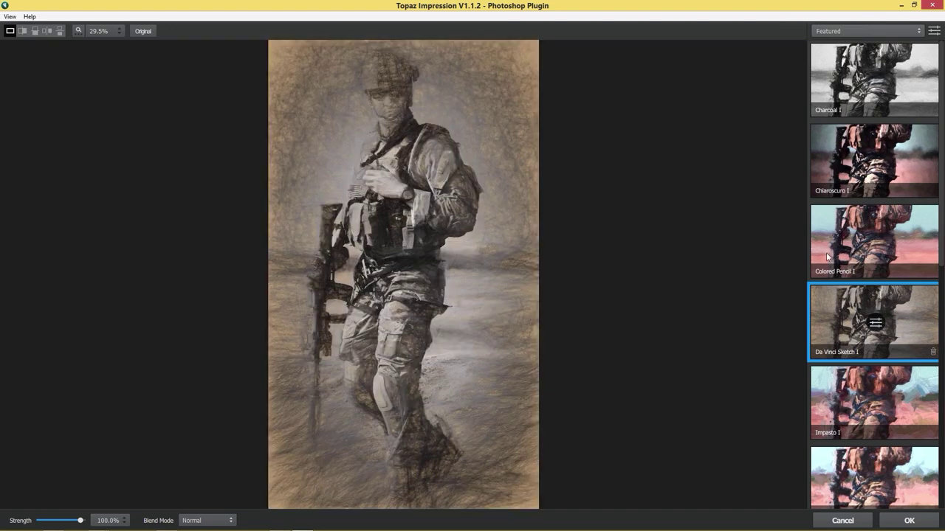
pyautogui.click(825, 87)
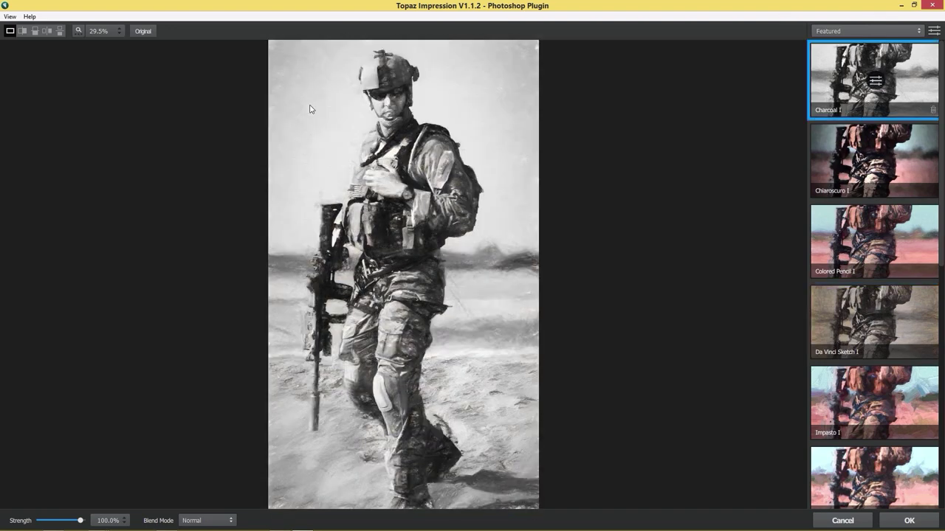
# Step: Set the Charcoal I preset's brush size to 0.63, inspect the soldier's face and torso up close, and apply the effect
pyautogui.click(91, 31)
pyautogui.click(111, 38)
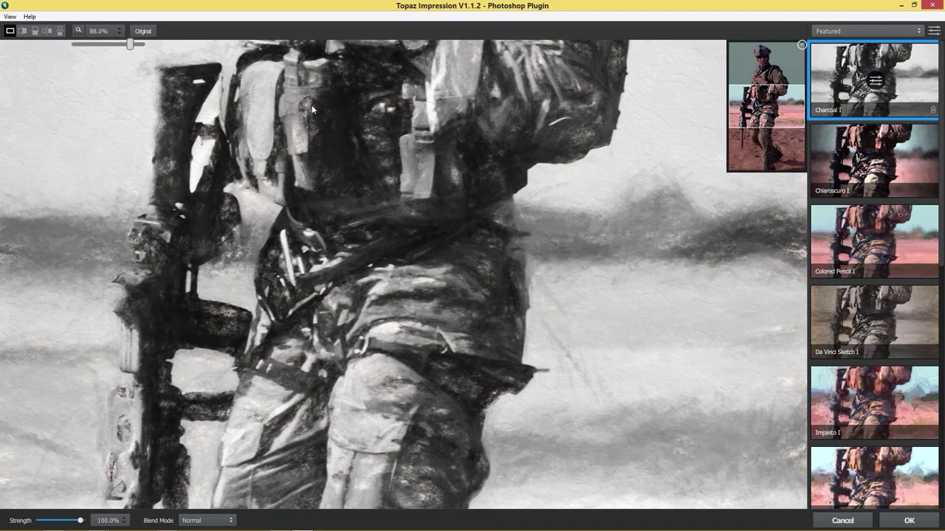
pyautogui.click(361, 96)
pyautogui.moveTo(361, 93); pyautogui.dragTo(380, 237)
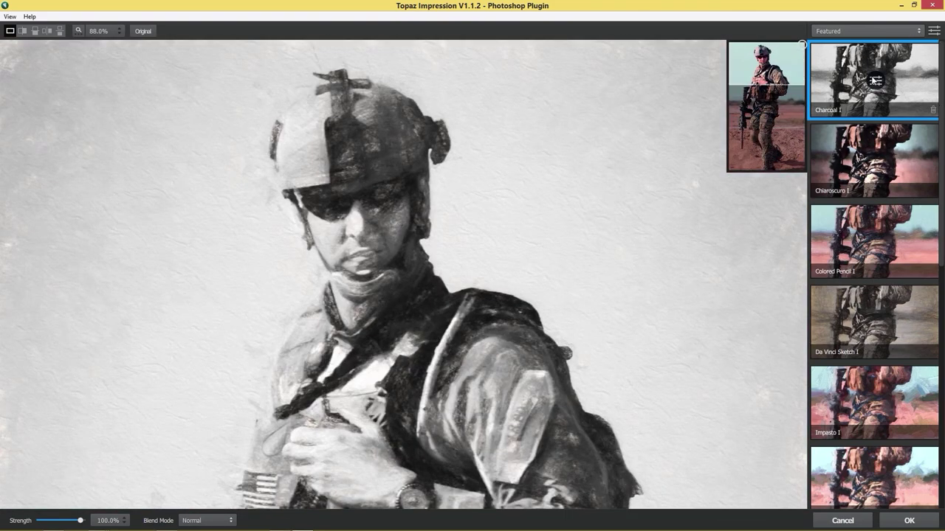
pyautogui.click(874, 81)
pyautogui.click(871, 142)
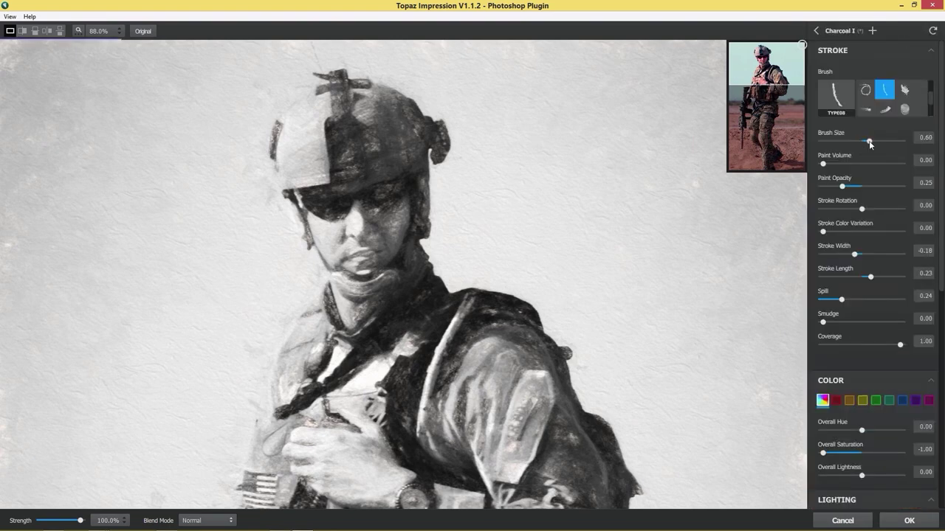
pyautogui.moveTo(871, 142); pyautogui.dragTo(872, 142)
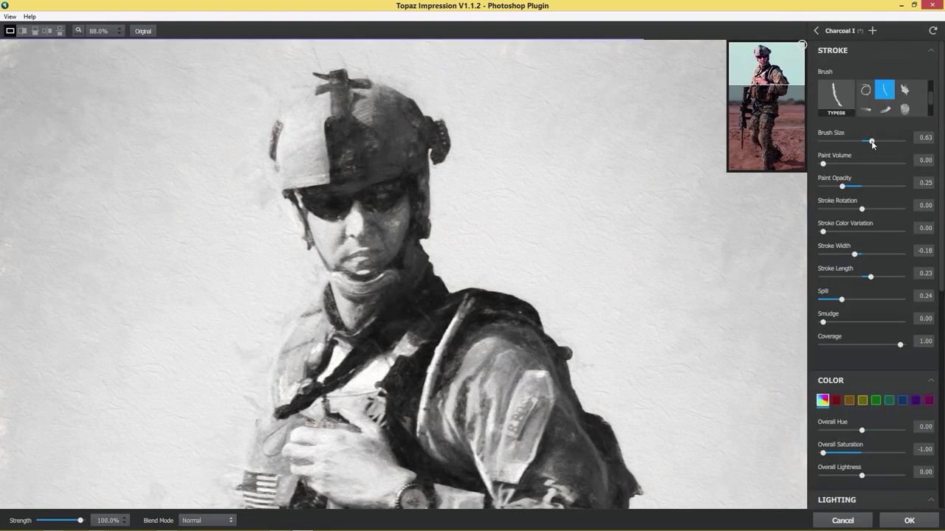
pyautogui.click(469, 209)
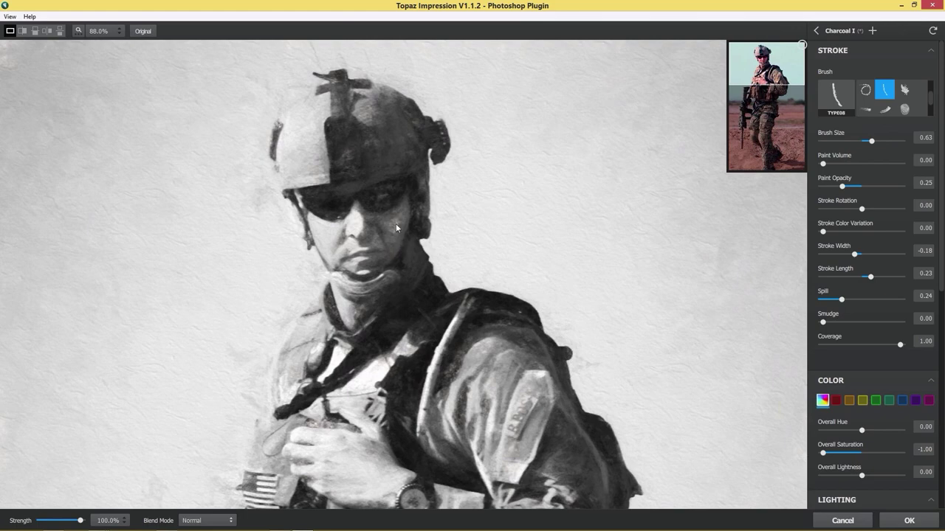
pyautogui.moveTo(385, 242); pyautogui.dragTo(290, 226)
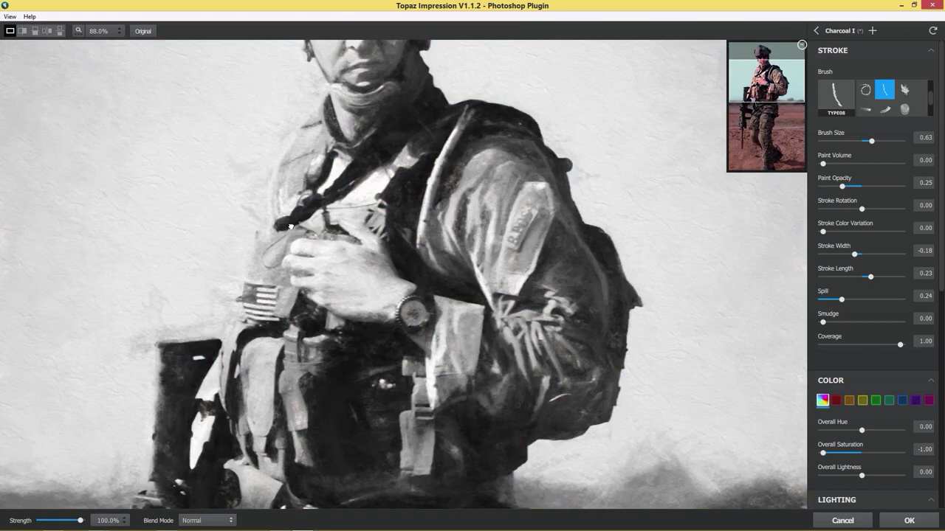
pyautogui.scroll(-3, 290, 226)
pyautogui.click(815, 31)
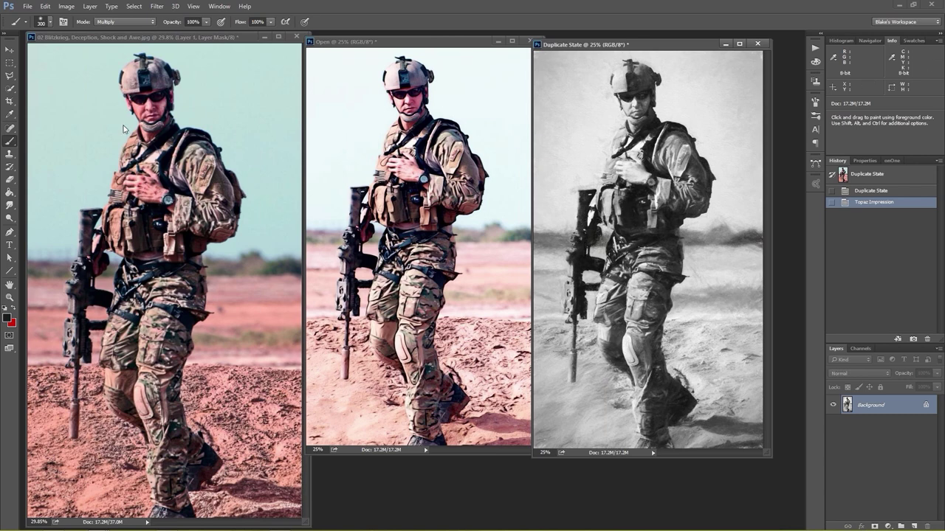
# Step: Copy the Topaz Glow image from the Open document into the Blitzkrieg photo as a new layer and close the Open document
pyautogui.click(408, 42)
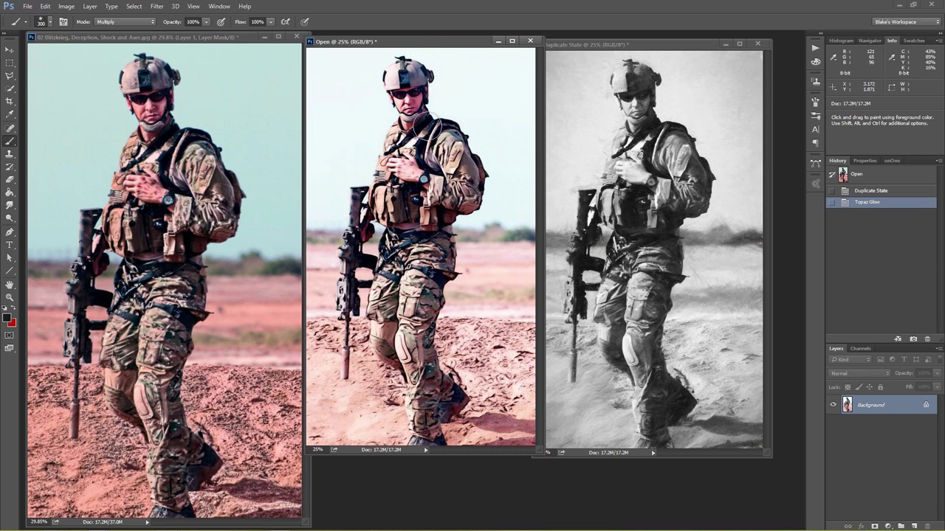
pyautogui.press('v')
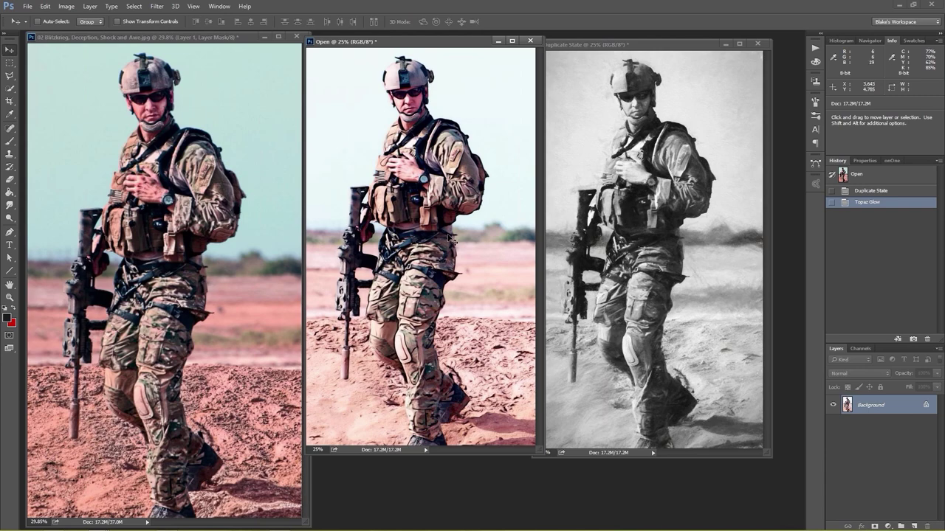
pyautogui.moveTo(454, 245); pyautogui.dragTo(244, 236)
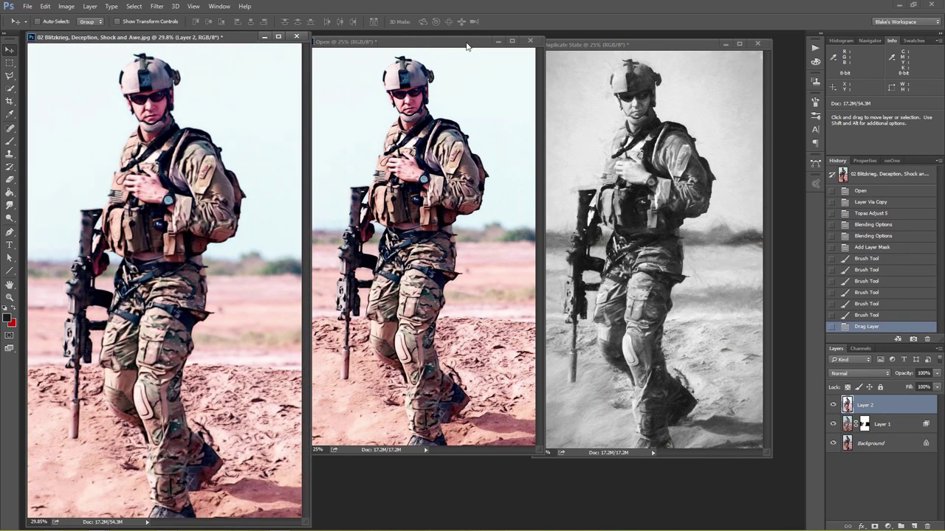
pyautogui.click(530, 41)
pyautogui.moveTo(200, 37); pyautogui.dragTo(361, 35)
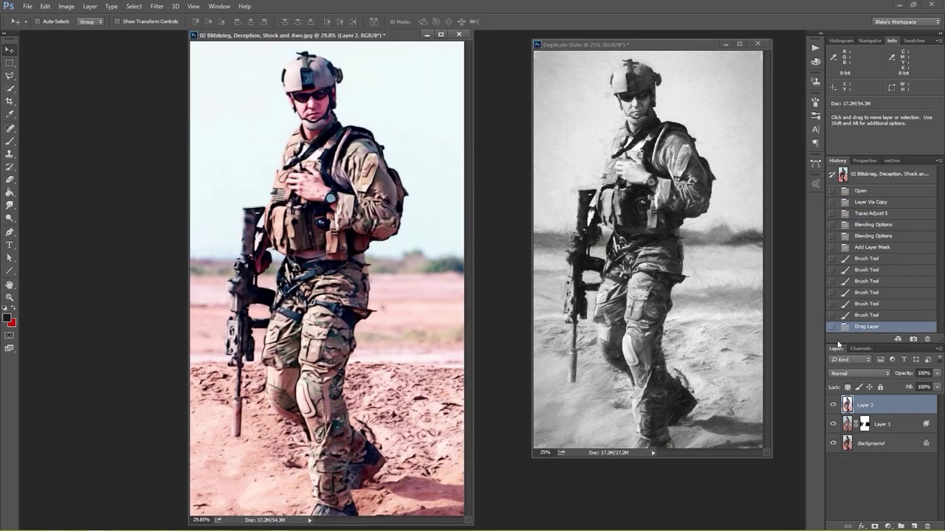
# Step: Adjust Layer 2's Blend If for the underlying layer, splitting the highlights at 189 / 235 and raising the shadow limit
pyautogui.click(890, 426)
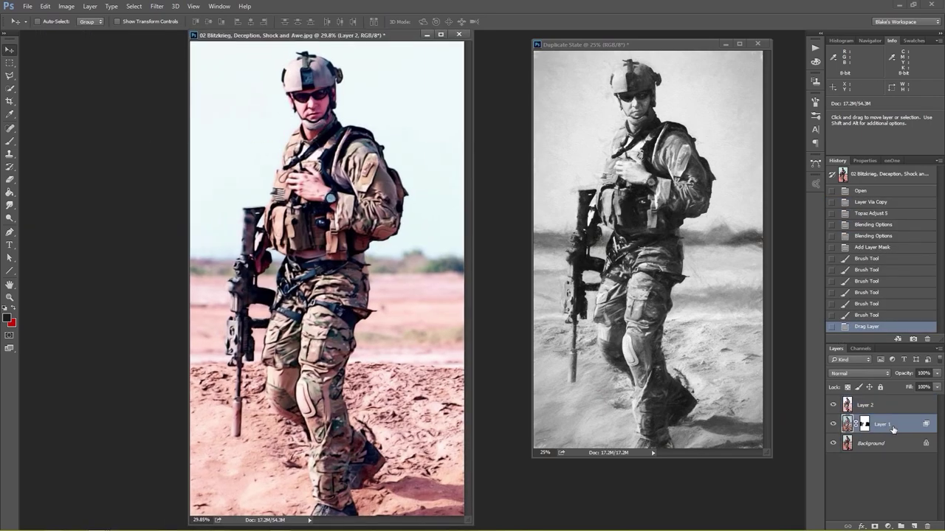
pyautogui.click(882, 410)
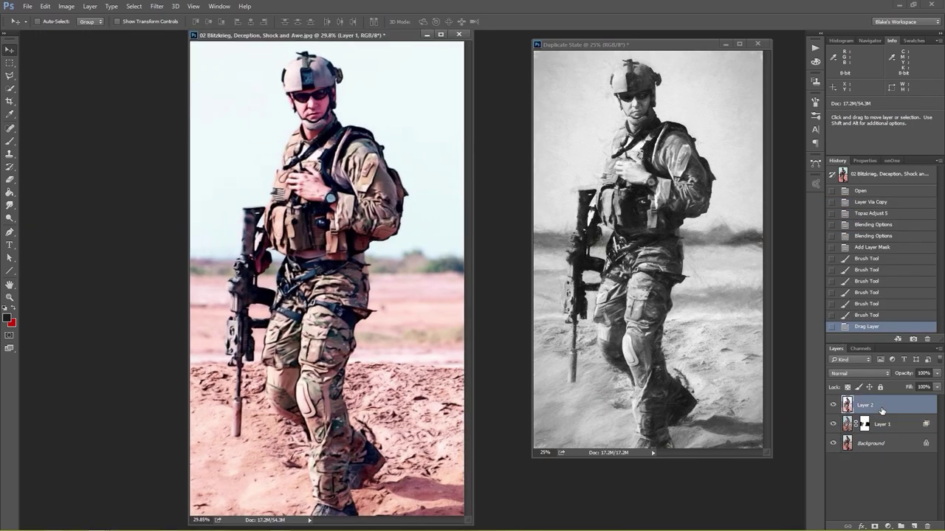
pyautogui.doubleClick(924, 408)
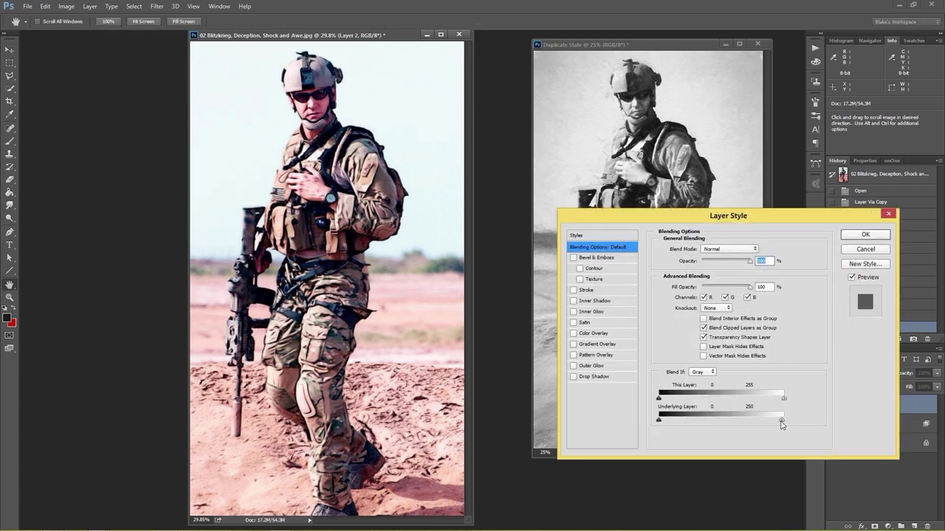
pyautogui.moveTo(782, 421)
pyautogui.mouseDown()
pyautogui.moveTo(732, 418)
pyautogui.moveTo(775, 420)
pyautogui.mouseUp()
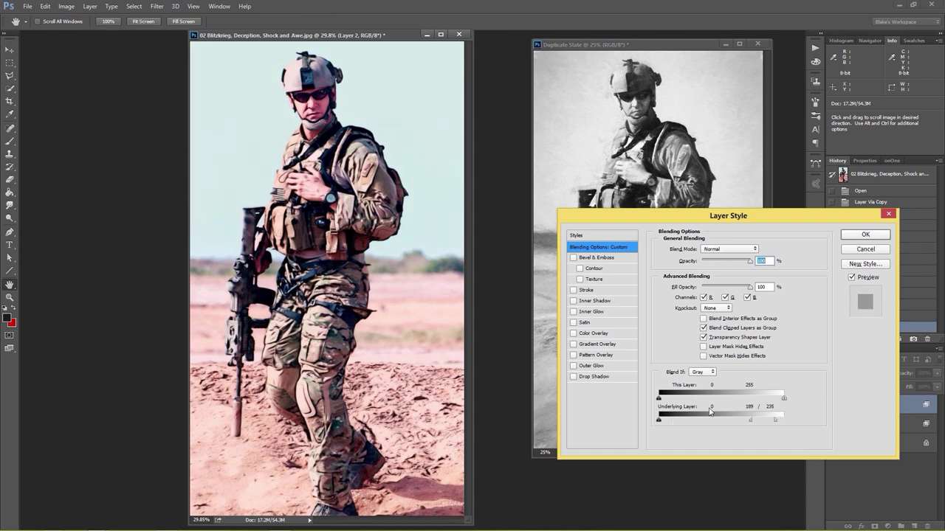
pyautogui.moveTo(660, 420); pyautogui.dragTo(676, 423)
pyautogui.click(866, 234)
# Step: Set Layer 2's blend mode to Soft Light and toggle its visibility to compare the photo with and without the glow
pyautogui.click(868, 375)
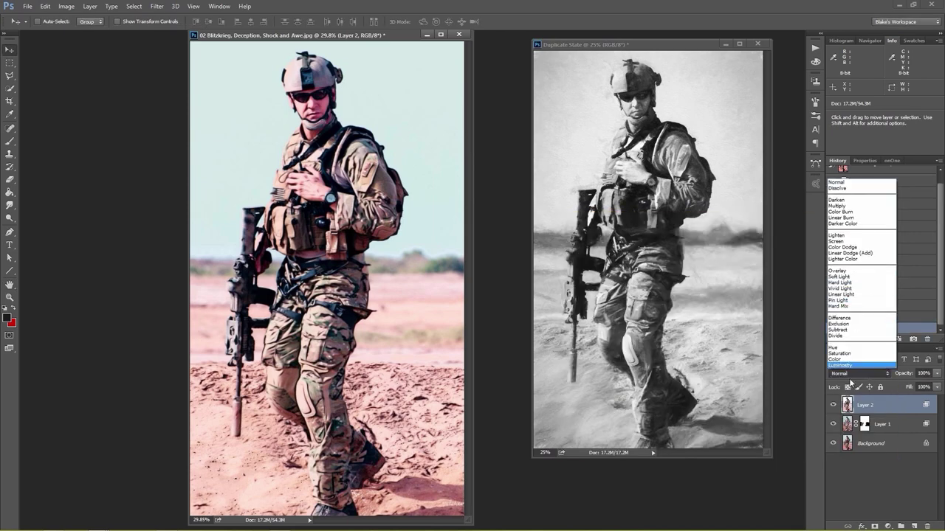
pyautogui.click(842, 278)
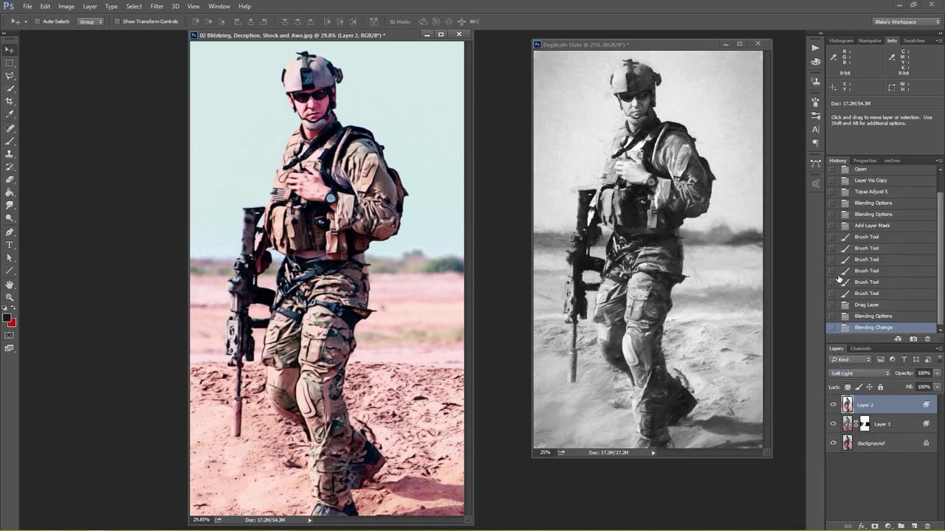
pyautogui.click(832, 403)
pyautogui.click(832, 403)
pyautogui.click(831, 402)
pyautogui.click(832, 405)
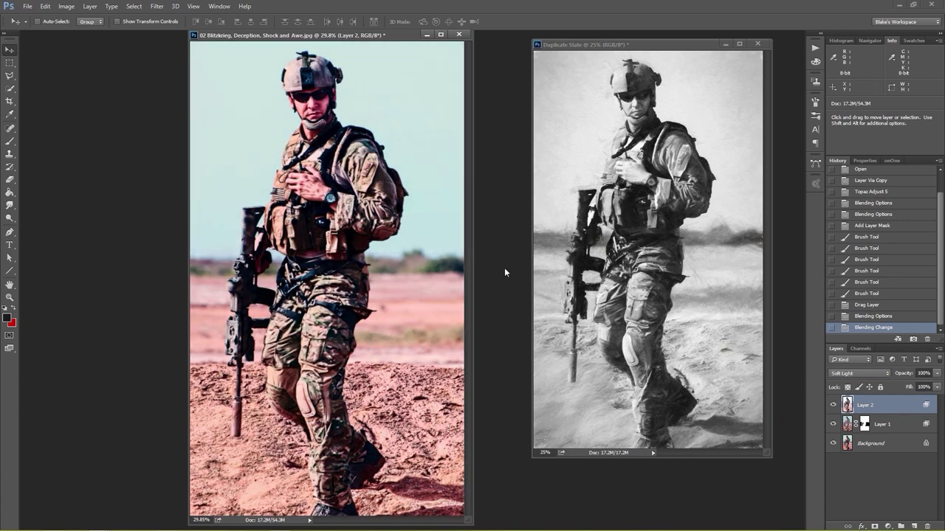
pyautogui.click(832, 405)
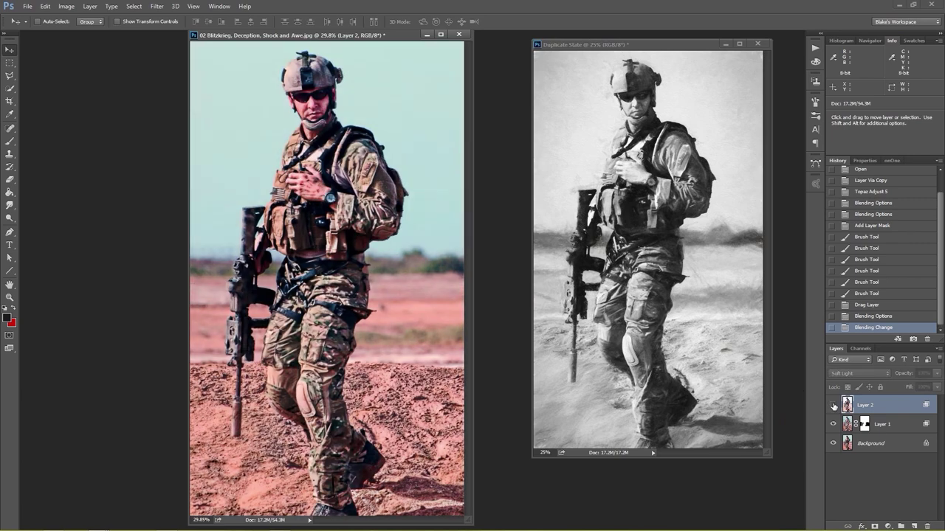
pyautogui.click(834, 405)
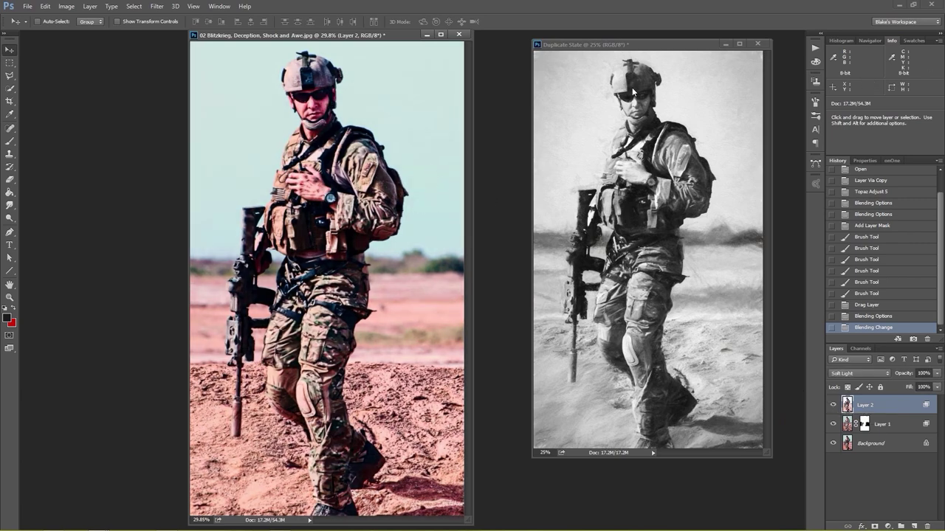
# Step: Copy the charcoal image from Duplicate State into the Blitzkrieg photo, set its blend mode to Luminosity, and toggle its visibility to compare
pyautogui.click(664, 208)
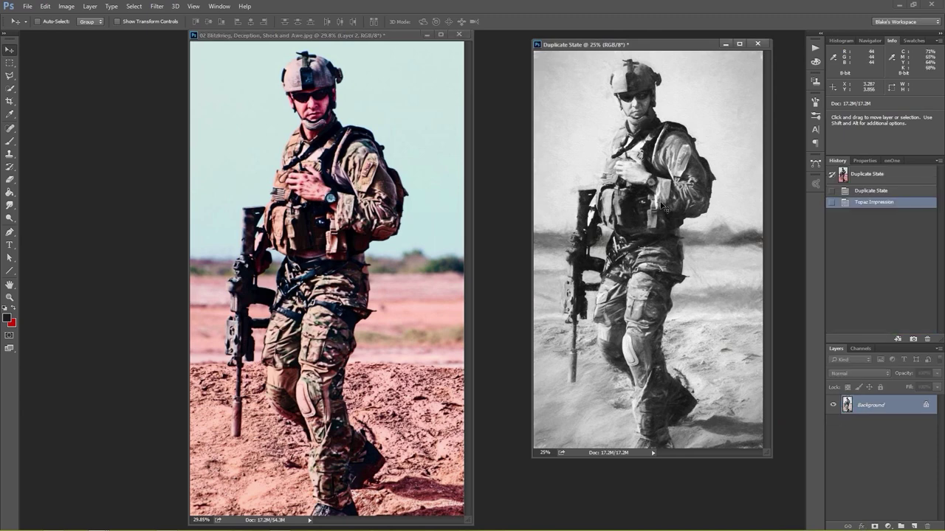
pyautogui.moveTo(665, 208); pyautogui.dragTo(270, 341)
pyautogui.click(856, 369)
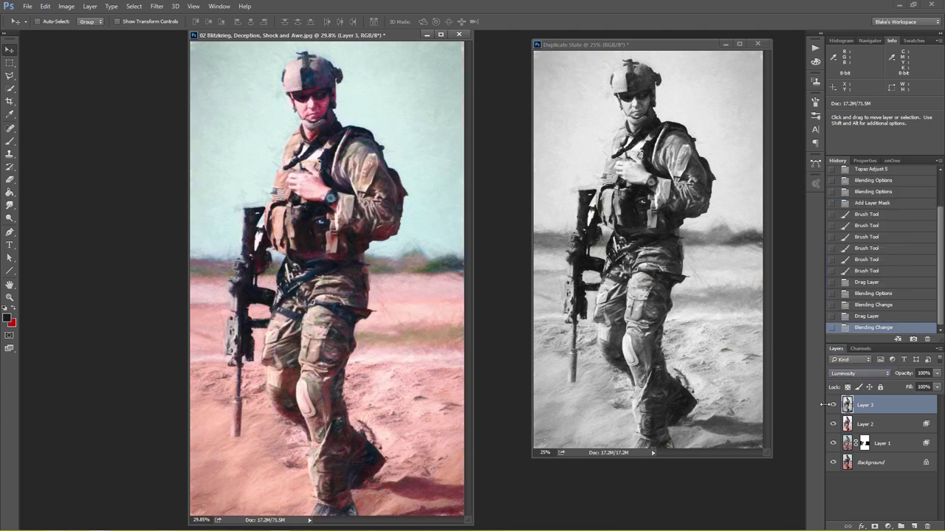
pyautogui.click(838, 375)
pyautogui.click(843, 364)
pyautogui.click(833, 406)
pyautogui.click(833, 406)
# Step: Compare the layered Blitzkrieg photo with its original using earlier history states and by isolating the Background layer
pyautogui.click(862, 162)
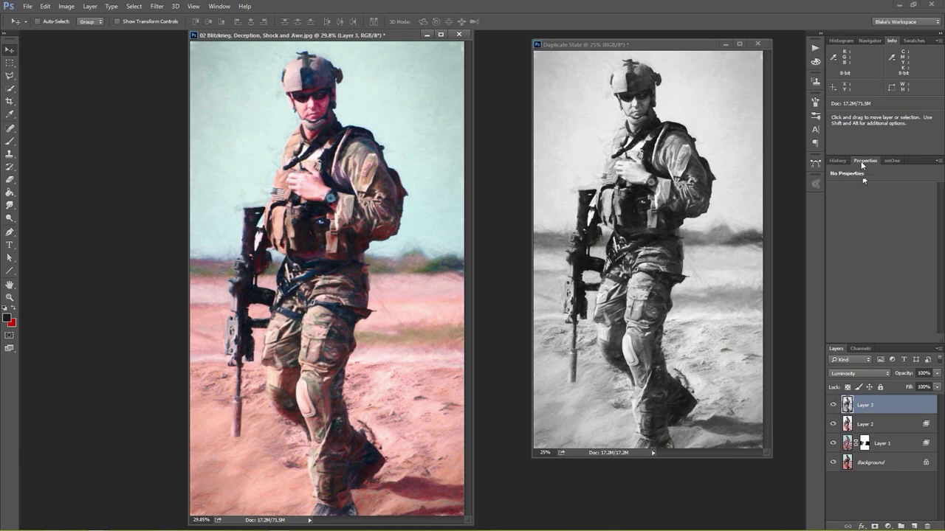
pyautogui.click(846, 162)
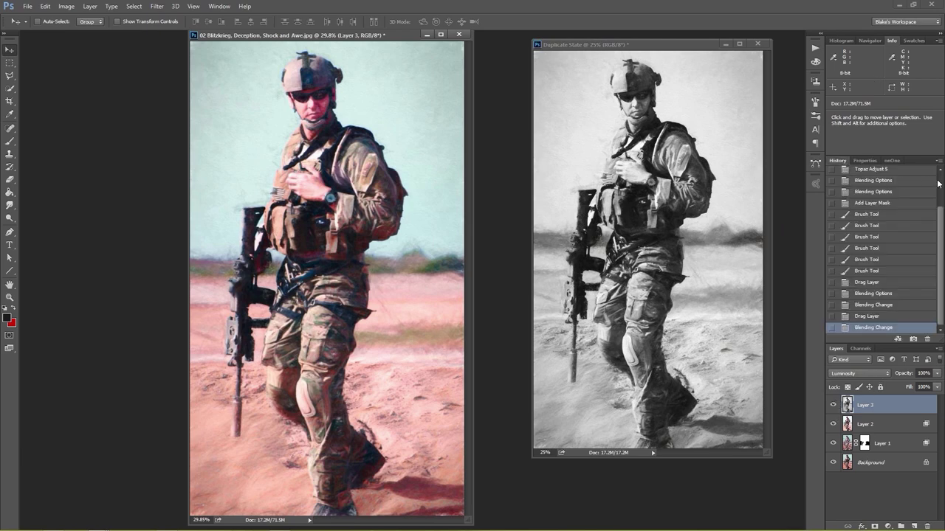
pyautogui.scroll(3, 924, 178)
pyautogui.click(879, 175)
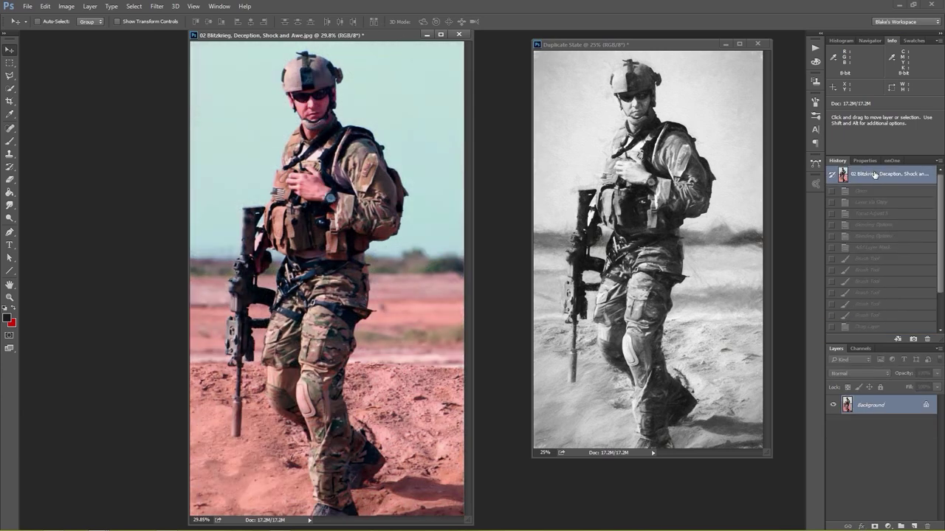
pyautogui.click(862, 327)
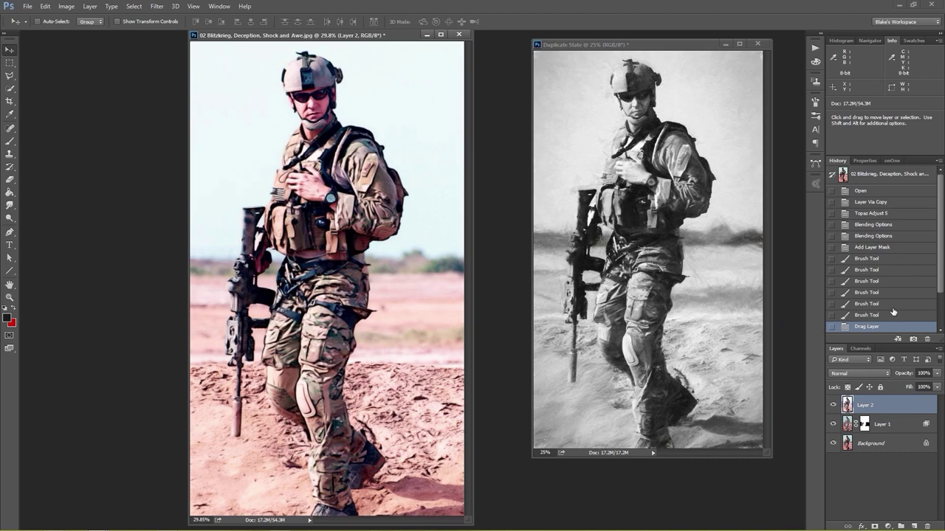
pyautogui.scroll(-2, 941, 287)
pyautogui.click(878, 329)
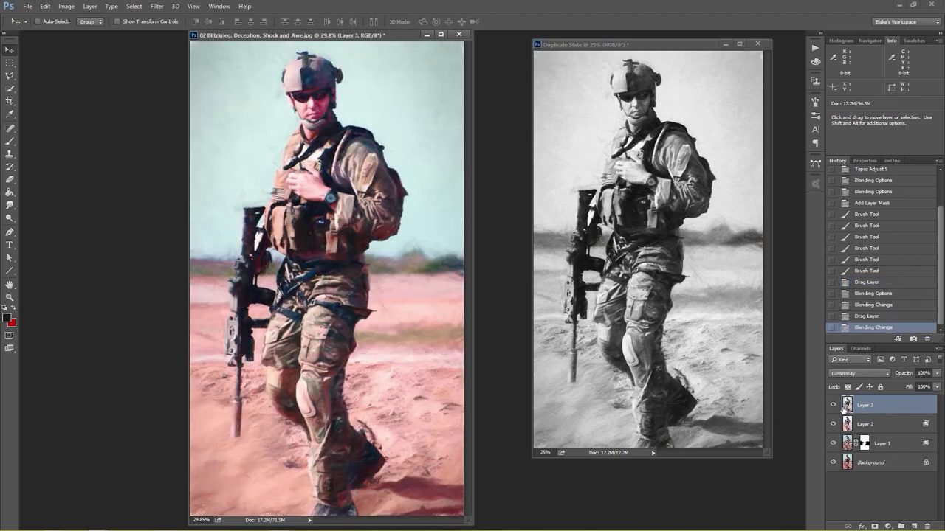
pyautogui.keyDown('alt'); pyautogui.click(834, 463); pyautogui.keyUp('alt')
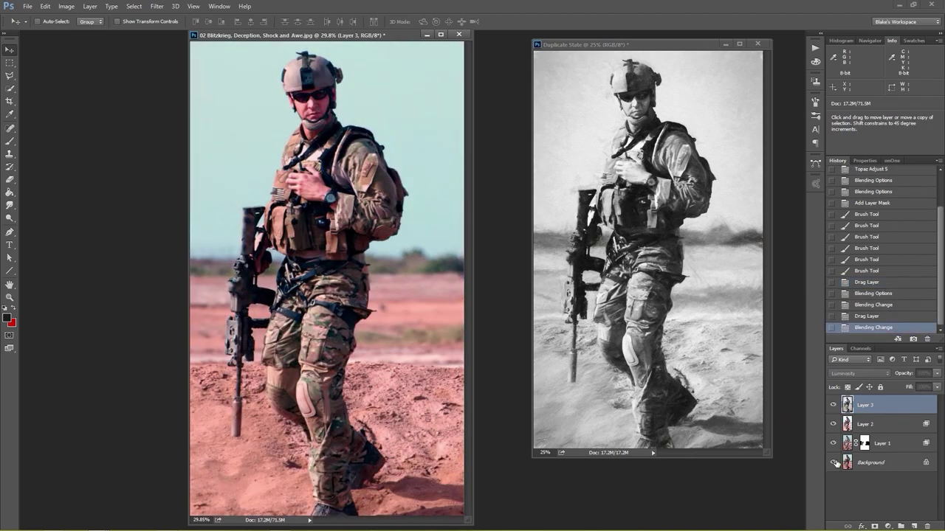
pyautogui.keyDown('alt'); pyautogui.click(834, 463); pyautogui.keyUp('alt')
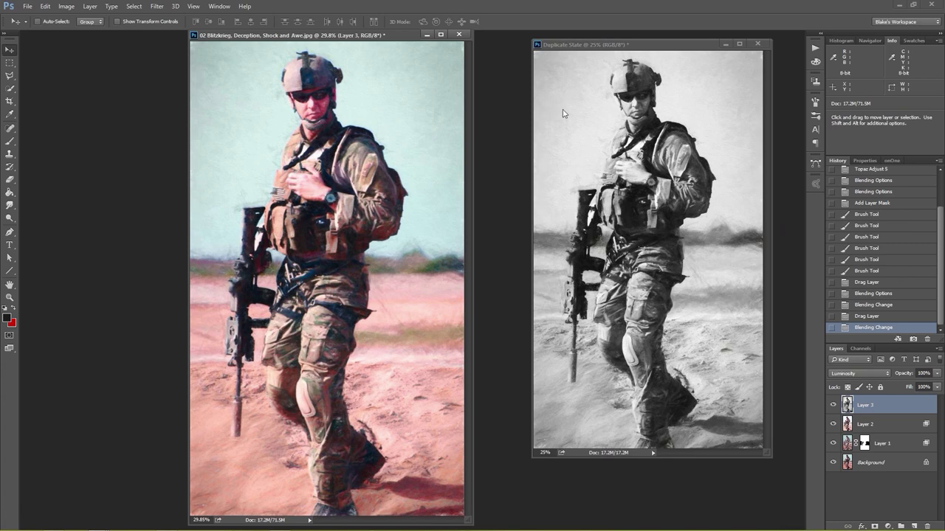
# Step: Close the Blitzkrieg photo and the Duplicate State document without saving either one
pyautogui.click(460, 35)
pyautogui.click(473, 195)
pyautogui.click(757, 44)
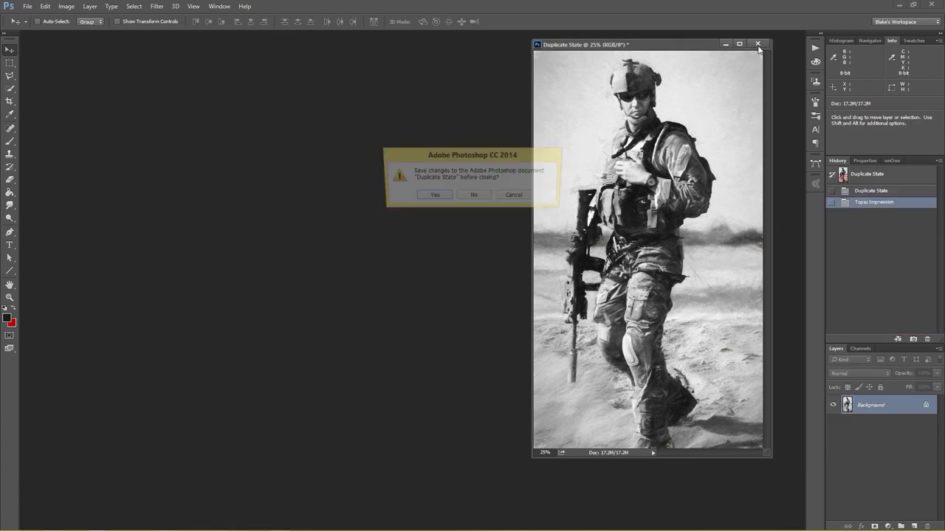
pyautogui.click(473, 195)
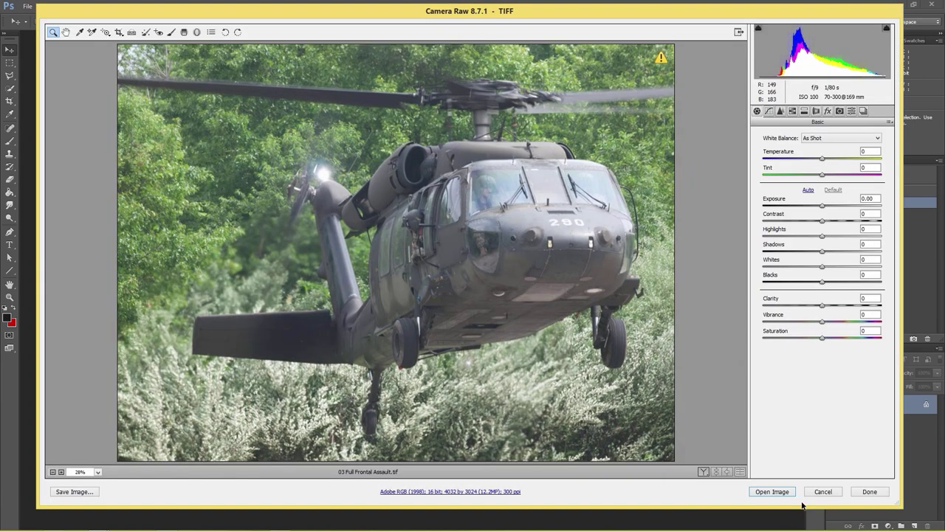
# Step: Open 03 Full Frontal Assault.tif from Camera Raw with default settings and fit the image window on screen
pyautogui.click(784, 496)
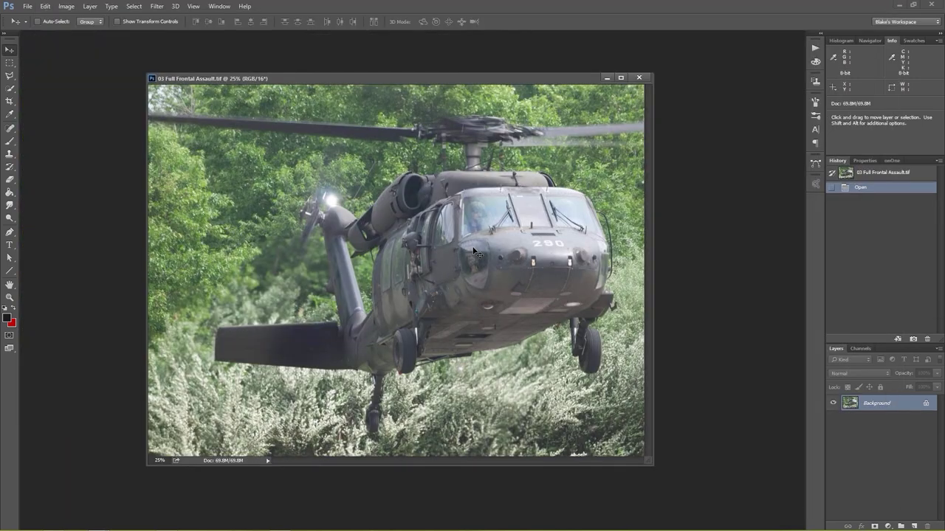
pyautogui.press('z')
pyautogui.rightClick(412, 260)
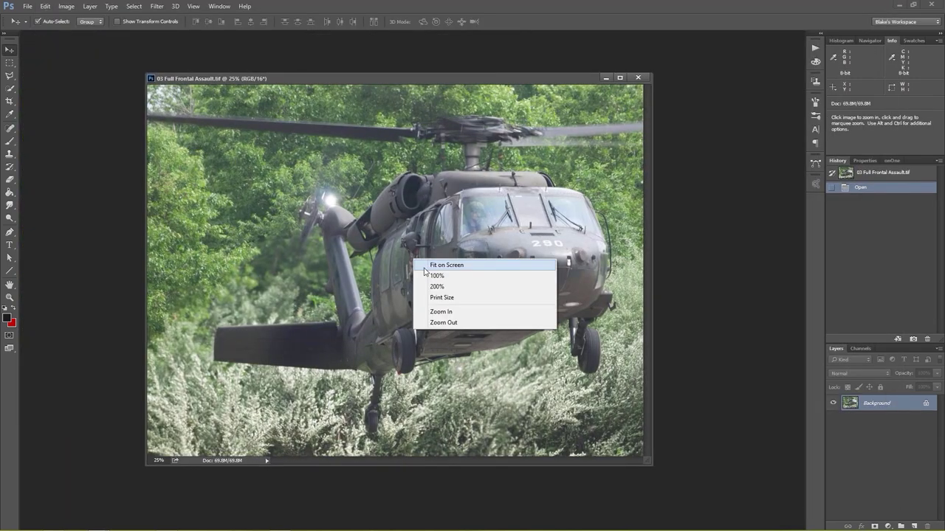
pyautogui.click(427, 267)
pyautogui.moveTo(455, 37); pyautogui.dragTo(420, 34)
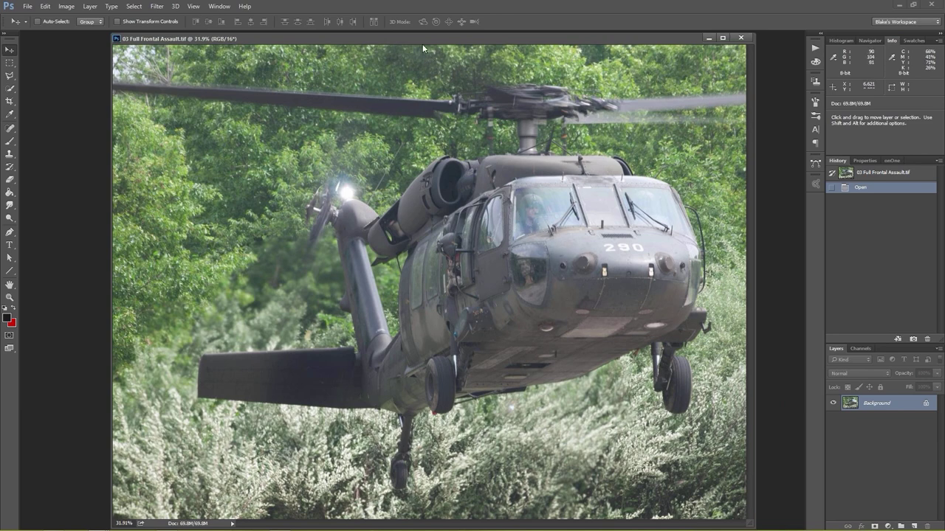
pyautogui.moveTo(415, 35); pyautogui.dragTo(409, 33)
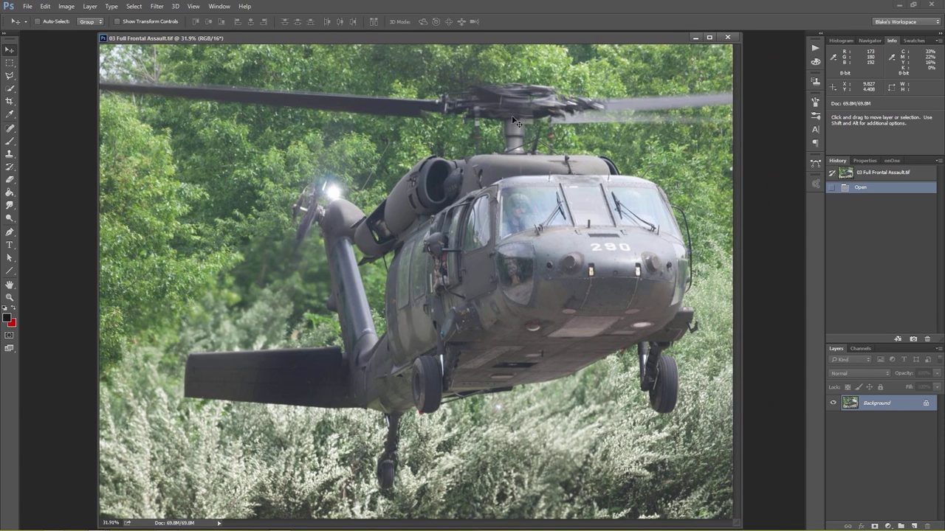
pyautogui.moveTo(495, 35); pyautogui.dragTo(492, 35)
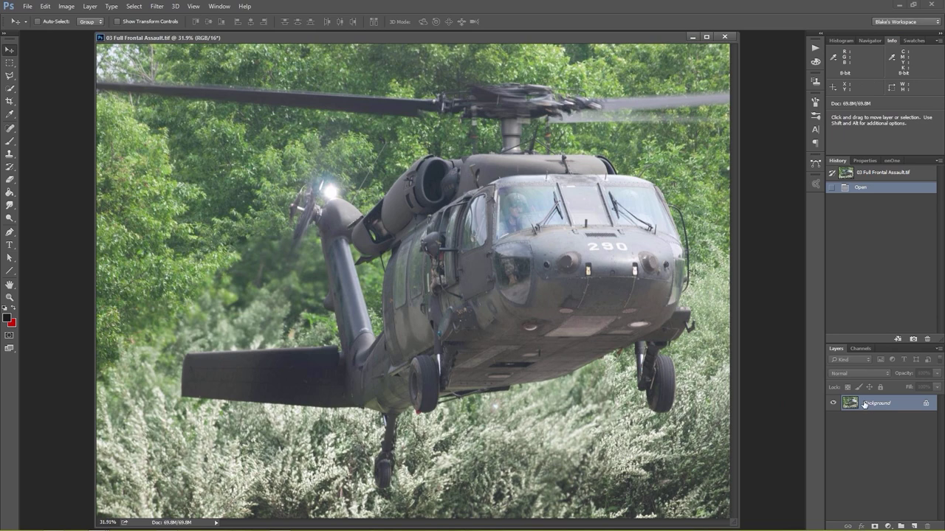
# Step: Duplicate the helicopter photo's Background layer and open the copy in Topaz Adjust
pyautogui.hotkey('ctrl', 'j')
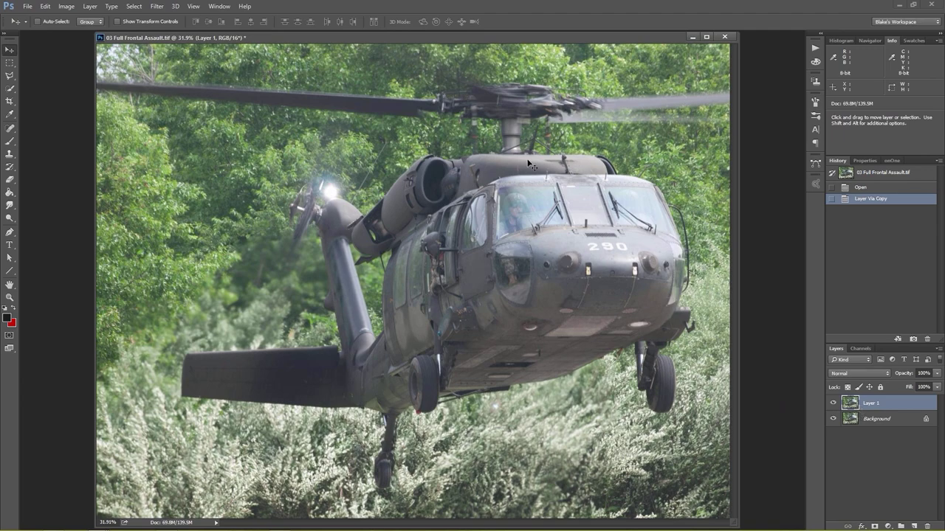
pyautogui.click(157, 7)
pyautogui.moveTo(177, 231)
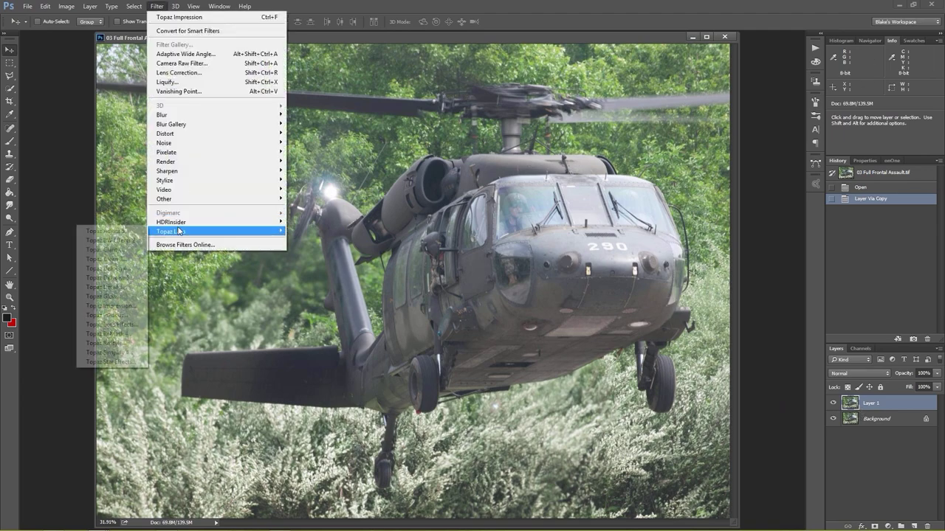
pyautogui.click(132, 230)
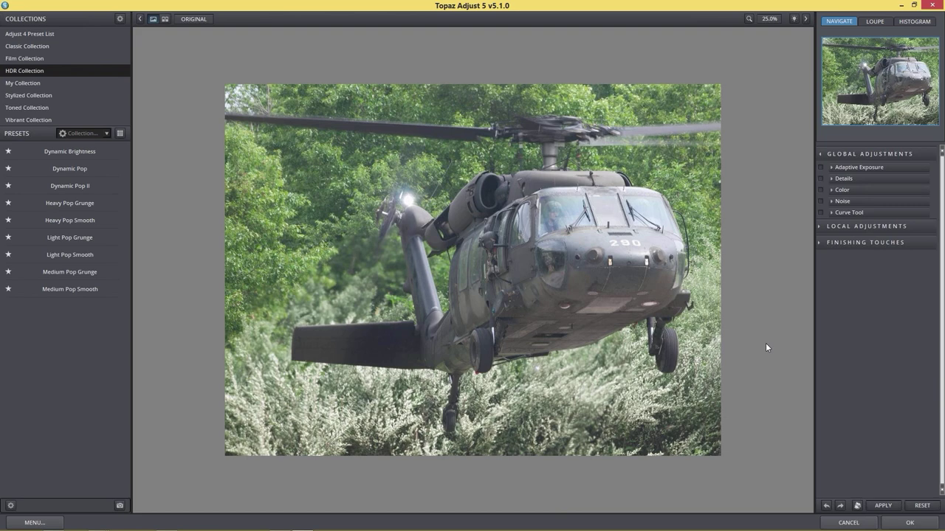
# Step: Enable Adaptive Exposure and set its amount to 0.57 with 50 regions, trying stronger exposure and fewer regions along the way
pyautogui.click(827, 171)
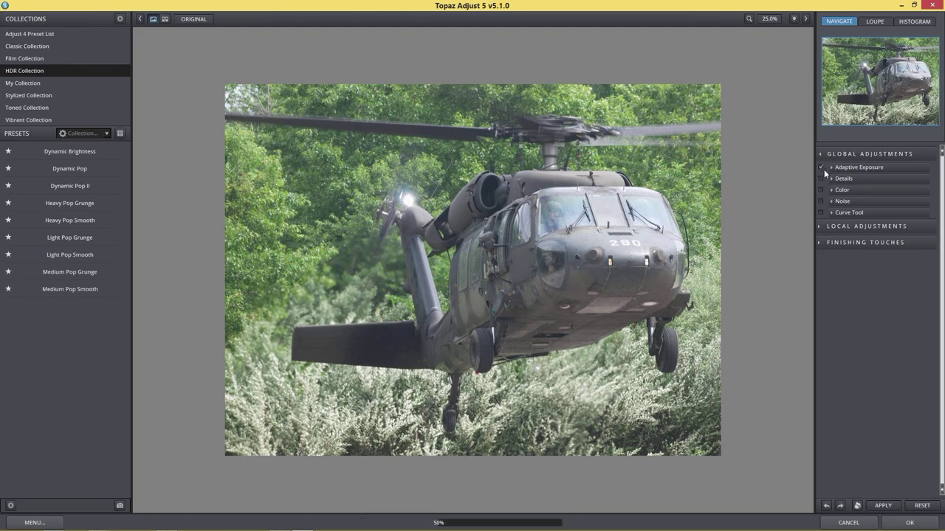
pyautogui.click(834, 169)
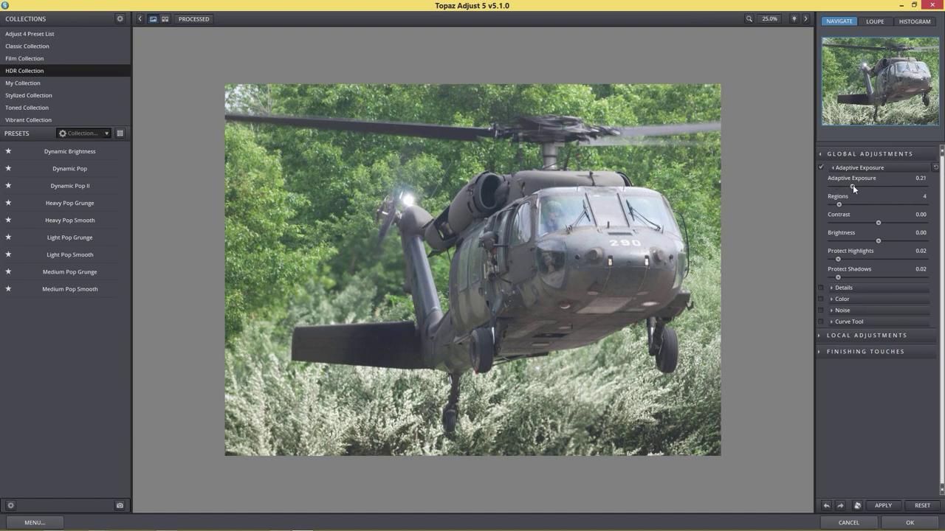
pyautogui.moveTo(890, 187); pyautogui.dragTo(926, 208)
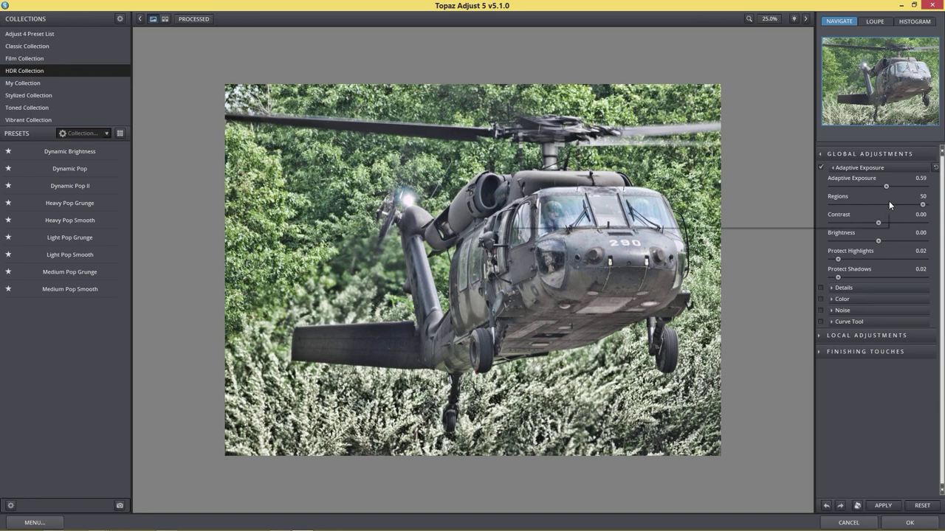
pyautogui.moveTo(887, 186); pyautogui.dragTo(927, 188)
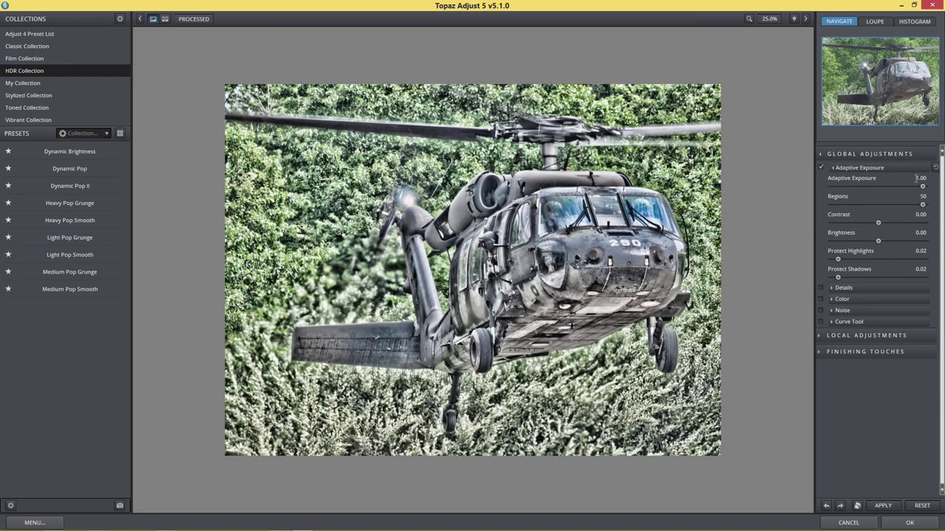
pyautogui.moveTo(923, 187); pyautogui.dragTo(913, 189)
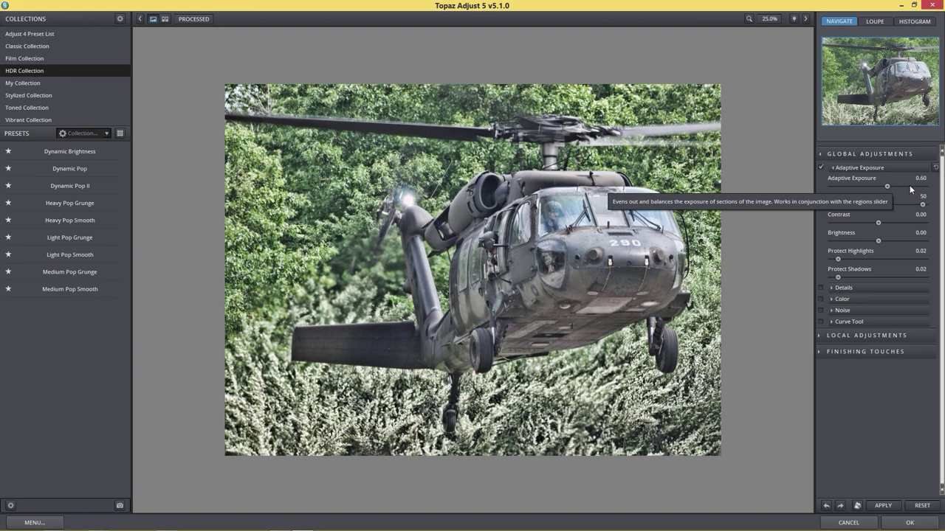
pyautogui.click(886, 186)
pyautogui.moveTo(885, 188); pyautogui.dragTo(884, 188)
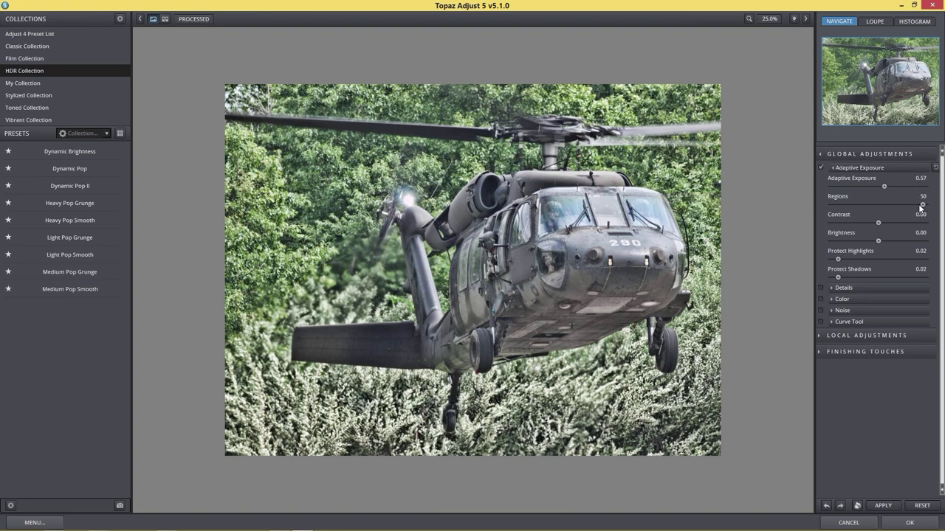
pyautogui.moveTo(923, 208); pyautogui.dragTo(831, 199)
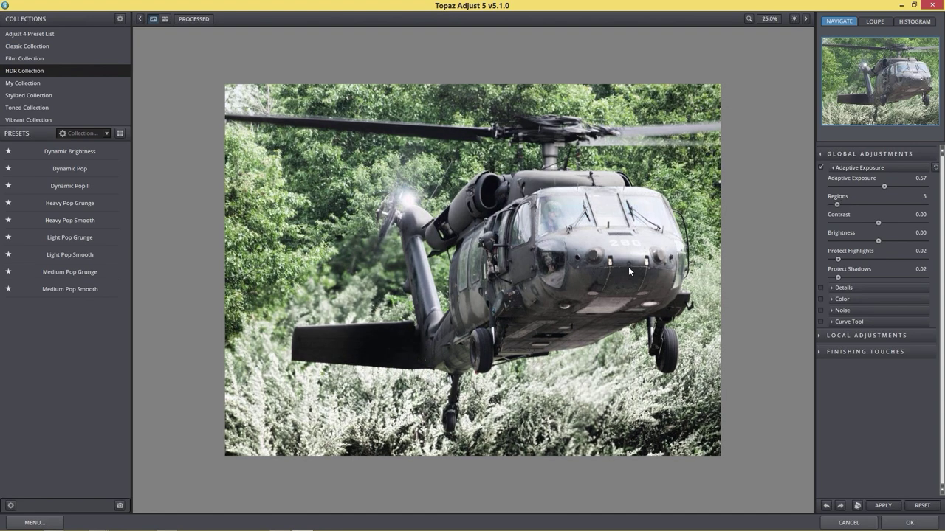
pyautogui.moveTo(850, 203); pyautogui.dragTo(924, 209)
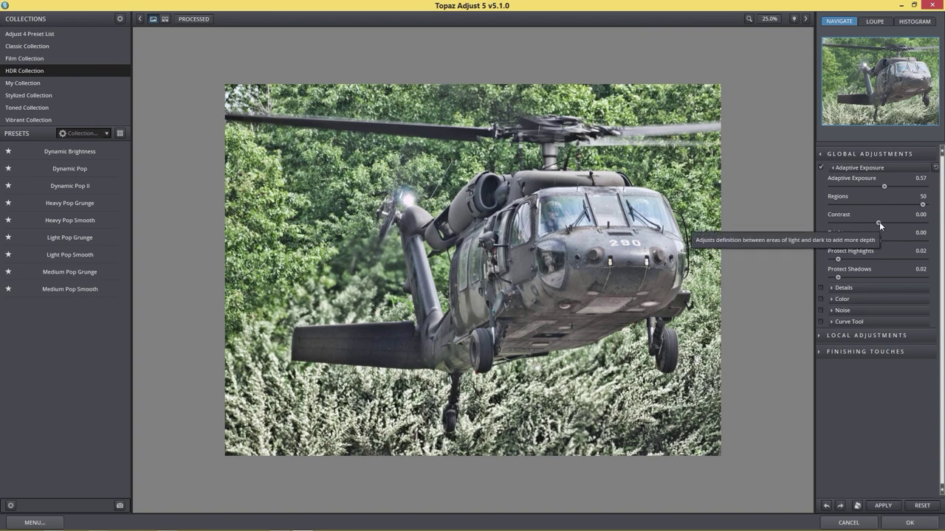
# Step: Set the Adaptive Exposure contrast to 0.42 and reduce Protect Highlights and Protect Shadows to 0.00
pyautogui.moveTo(878, 223); pyautogui.dragTo(880, 223)
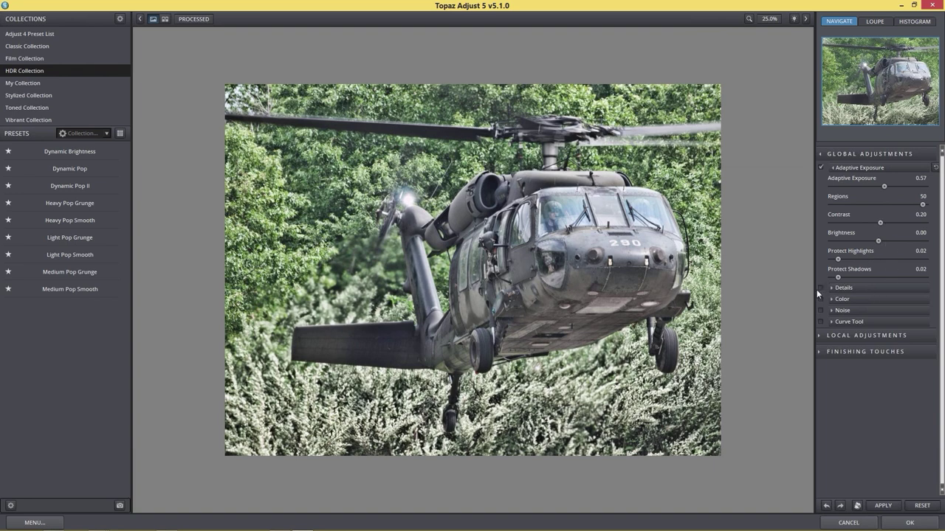
pyautogui.moveTo(880, 223); pyautogui.dragTo(882, 223)
pyautogui.moveTo(841, 258); pyautogui.dragTo(827, 274)
# Step: Enable the Details adjustment and set Strength to 2.05 and Detail Boost to 1.09
pyautogui.click(821, 287)
pyautogui.click(833, 289)
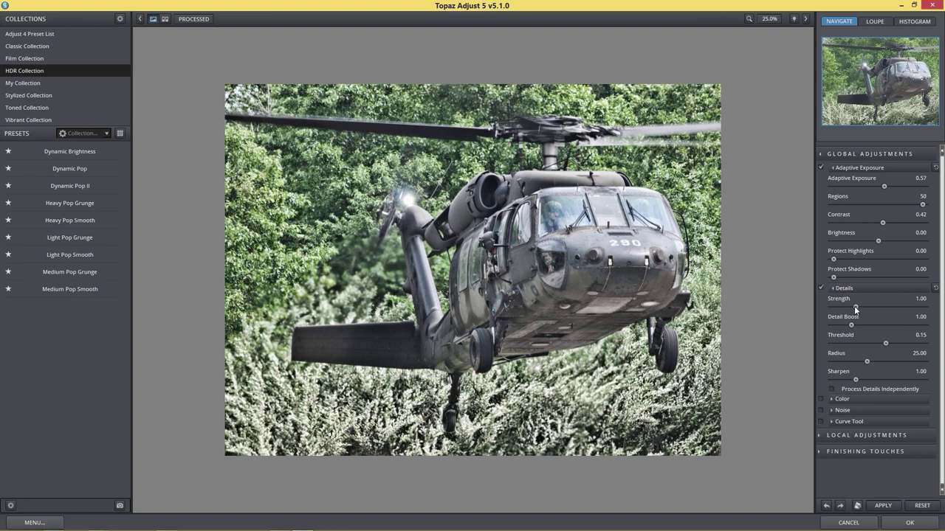
pyautogui.moveTo(855, 307); pyautogui.dragTo(880, 307)
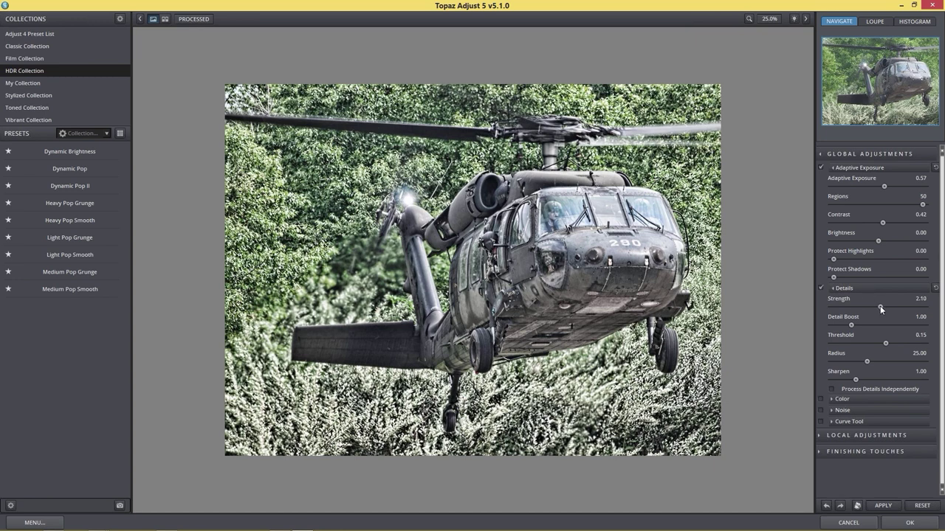
pyautogui.moveTo(879, 308); pyautogui.dragTo(880, 309)
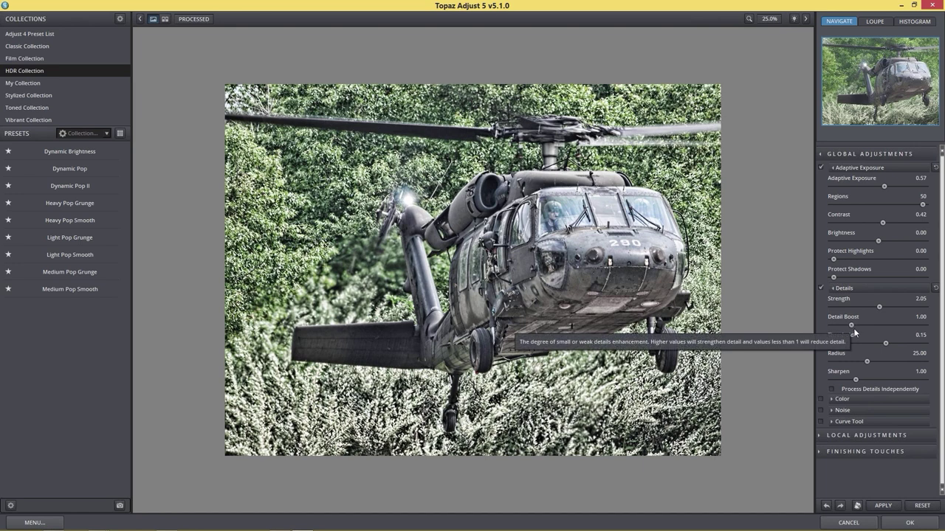
pyautogui.moveTo(853, 325); pyautogui.dragTo(853, 324)
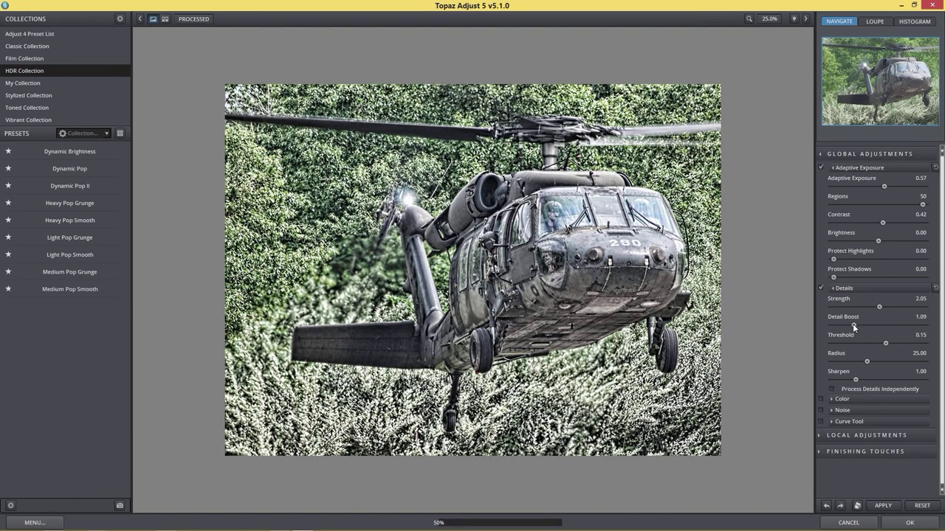
# Step: Compare the original and processed previews of the helicopter several times
pyautogui.click(665, 259)
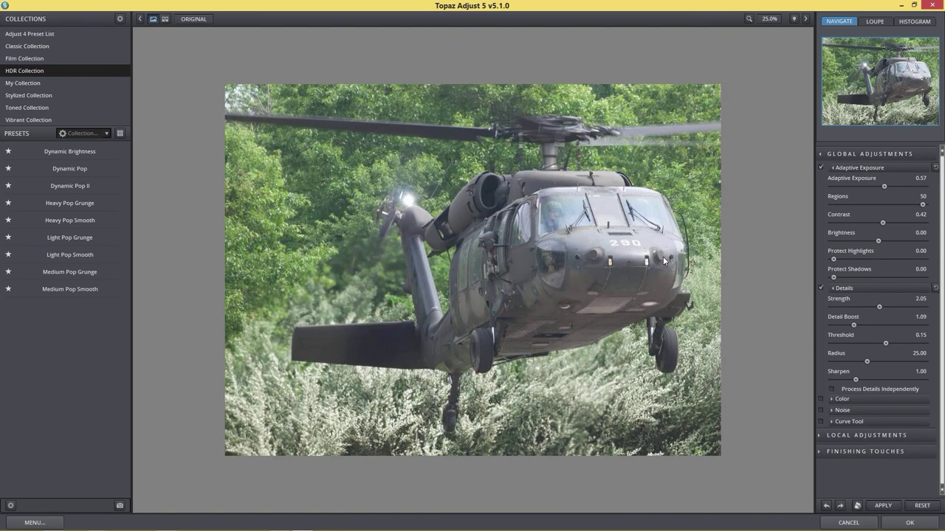
pyautogui.click(665, 260)
pyautogui.click(664, 260)
pyautogui.click(665, 260)
pyautogui.click(673, 271)
pyautogui.click(672, 271)
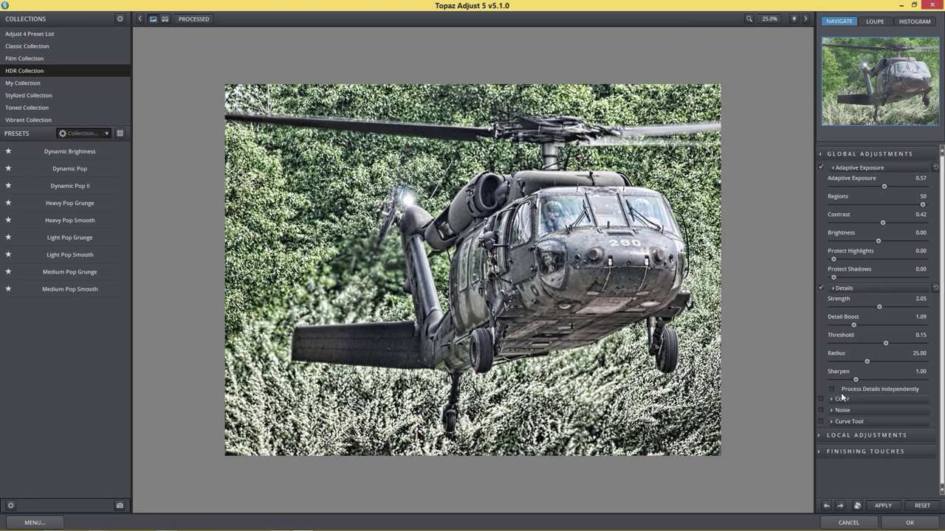
# Step: Enable noise reduction with Suppression 1.03 and Amount 0.37, check it at 100% zoom, and apply the Topaz Adjust result to the layer
pyautogui.click(834, 289)
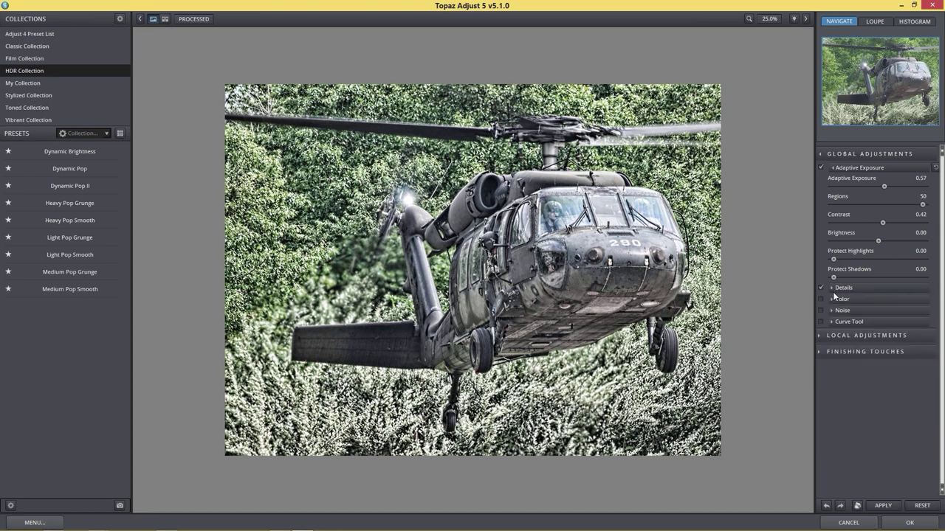
pyautogui.click(749, 18)
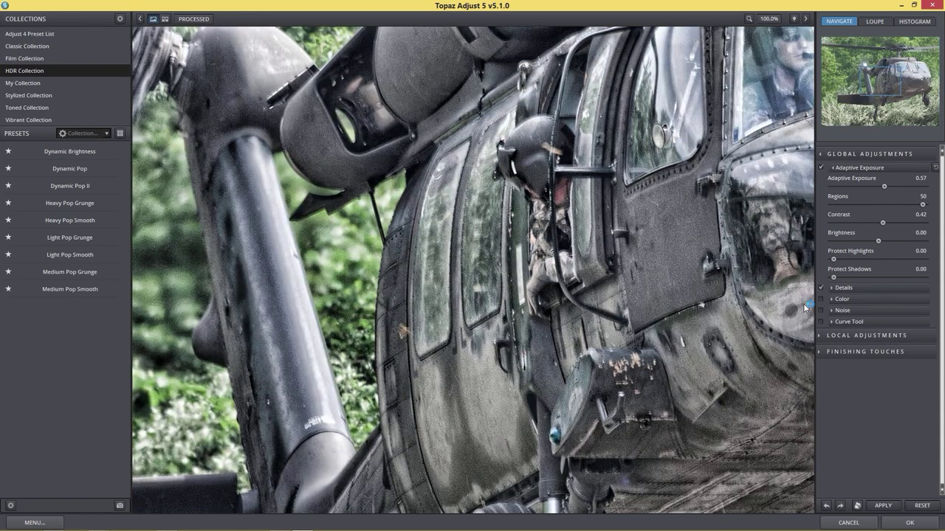
pyautogui.click(821, 310)
pyautogui.click(833, 311)
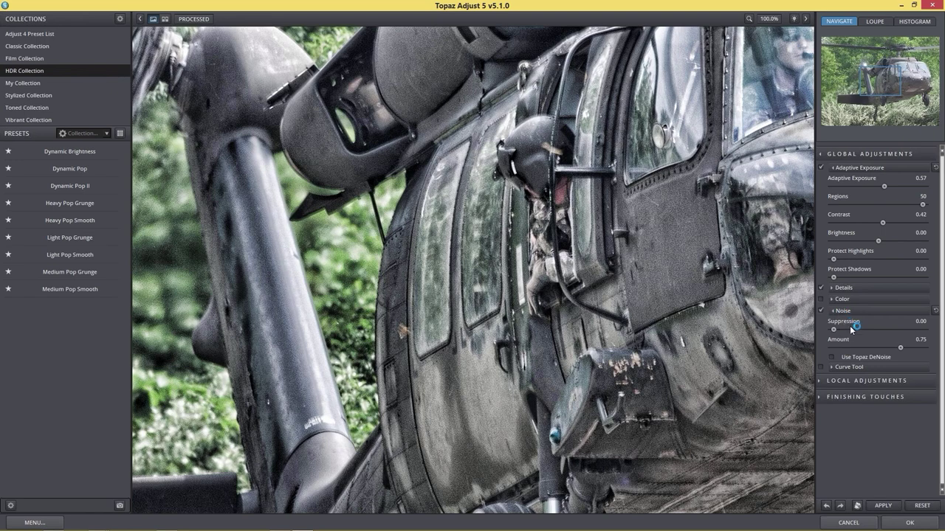
pyautogui.moveTo(875, 330); pyautogui.dragTo(867, 348)
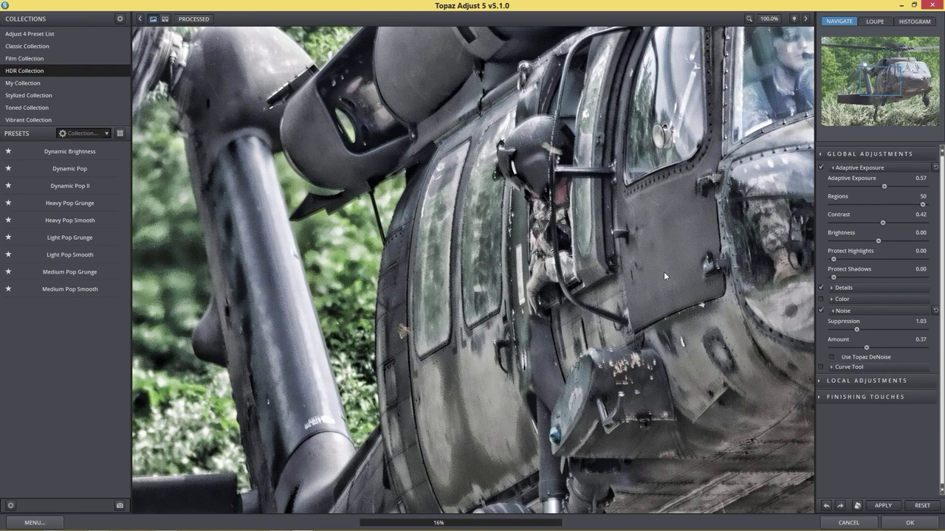
pyautogui.click(820, 310)
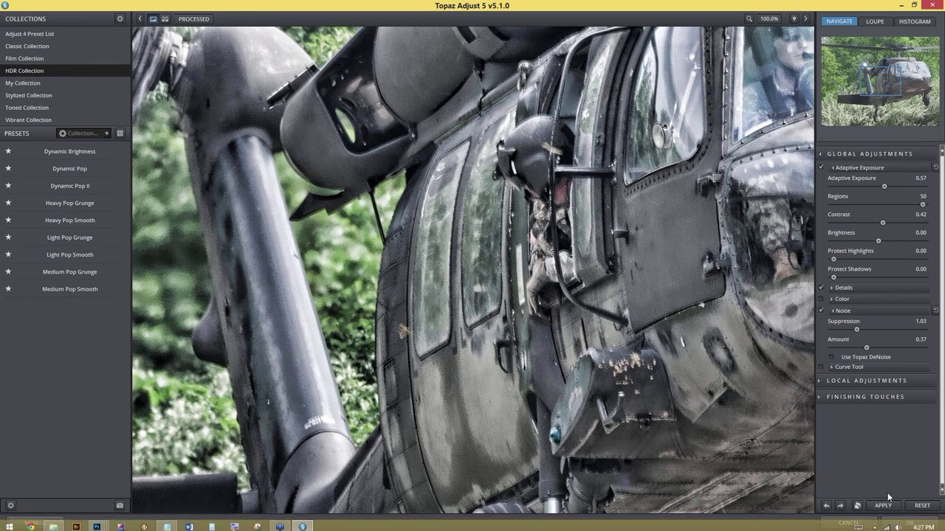
pyautogui.click(886, 505)
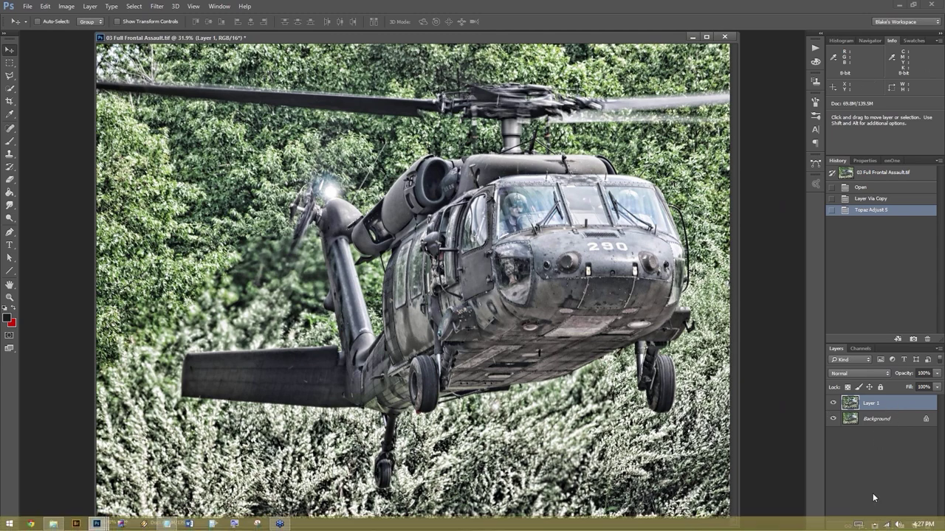
# Step: Add a layer mask to Layer 1, brush black over the helicopter's nose and cabin, and show the mask overlay
pyautogui.click(874, 520)
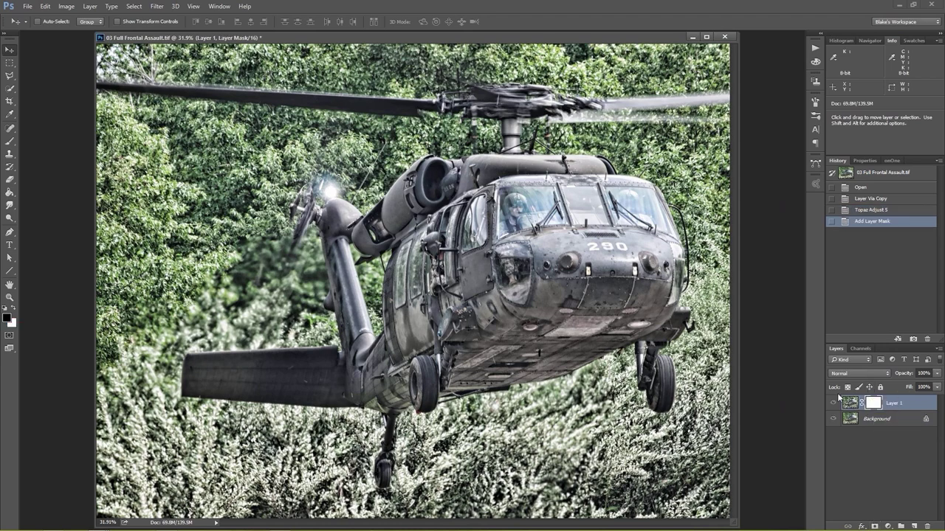
pyautogui.press('b')
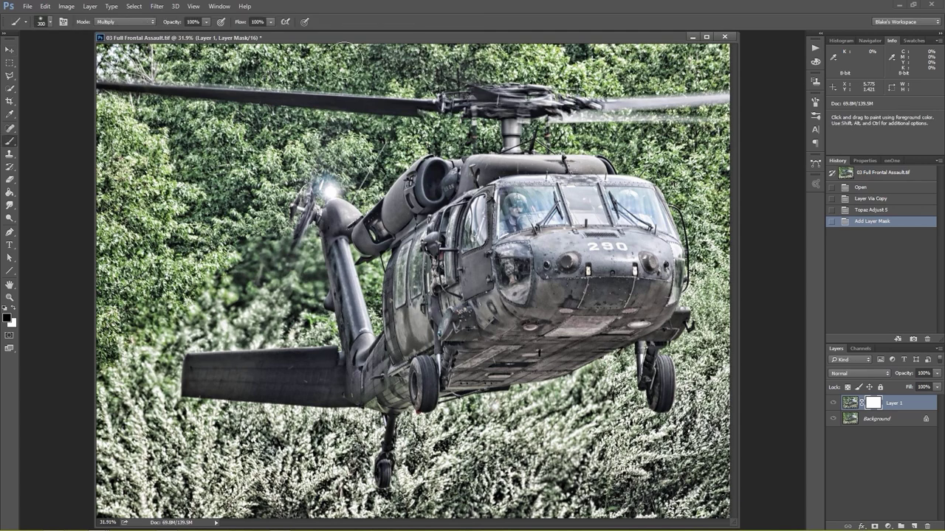
pyautogui.moveTo(601, 290)
pyautogui.mouseDown()
pyautogui.moveTo(573, 282)
pyautogui.moveTo(572, 263)
pyautogui.moveTo(584, 297)
pyautogui.moveTo(582, 267)
pyautogui.moveTo(594, 276)
pyautogui.moveTo(600, 266)
pyautogui.moveTo(632, 283)
pyautogui.moveTo(601, 293)
pyautogui.moveTo(641, 296)
pyautogui.moveTo(594, 290)
pyautogui.moveTo(567, 336)
pyautogui.moveTo(569, 320)
pyautogui.moveTo(509, 334)
pyautogui.moveTo(479, 314)
pyautogui.moveTo(541, 265)
pyautogui.moveTo(524, 281)
pyautogui.mouseUp()
pyautogui.press('\\')
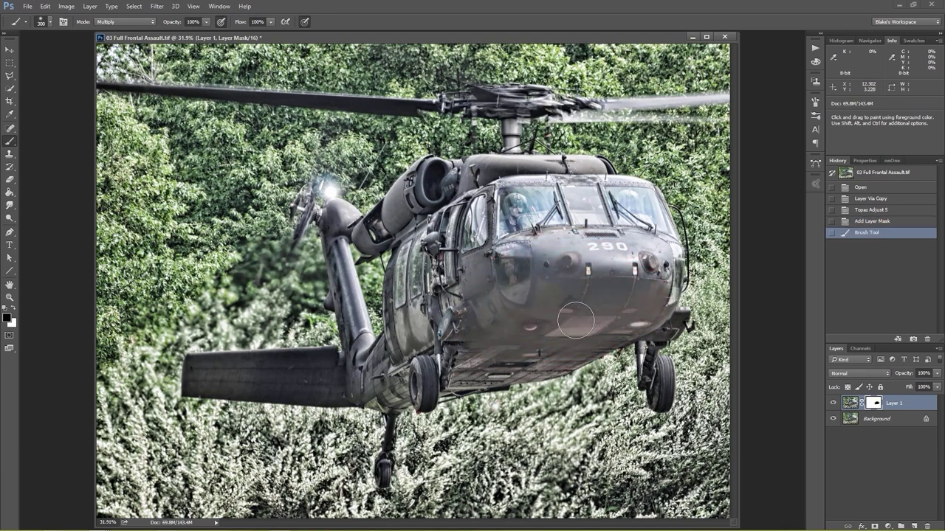
pyautogui.moveTo(513, 221)
pyautogui.mouseDown()
pyautogui.moveTo(538, 226)
pyautogui.moveTo(503, 235)
pyautogui.moveTo(496, 224)
pyautogui.moveTo(447, 304)
pyautogui.moveTo(443, 354)
pyautogui.moveTo(472, 361)
pyautogui.mouseUp()
pyautogui.press('\\')
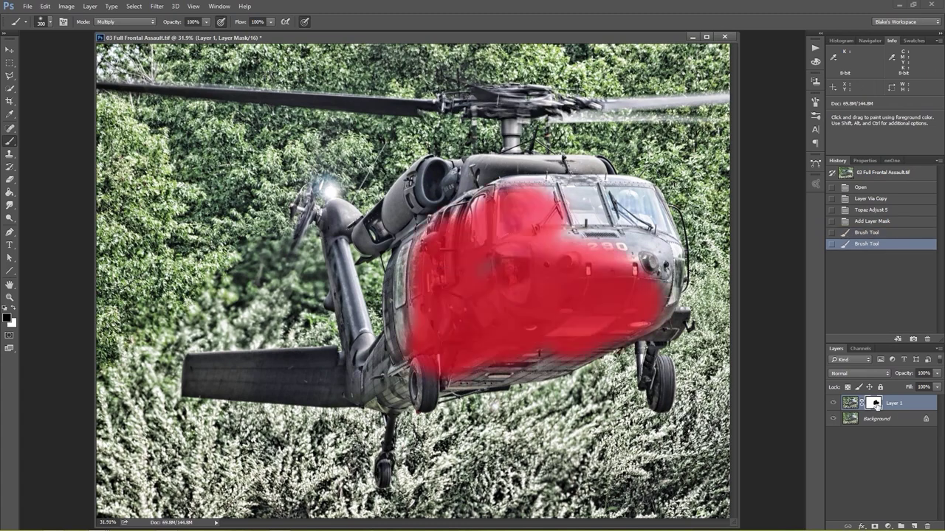
# Step: Try inverting the layer mask and painting black over the windshield and upper nose, and invert the mask back
pyautogui.hotkey('ctrl', 'i')
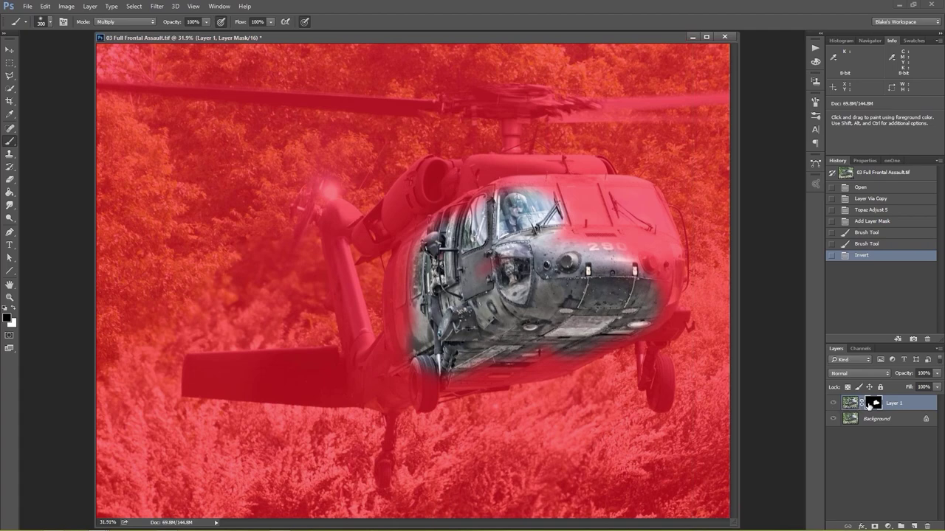
pyautogui.press('\\')
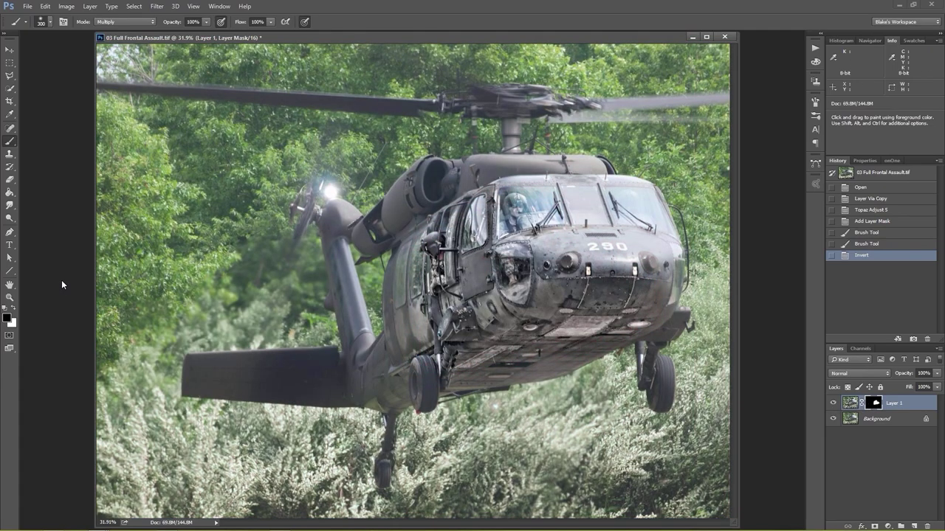
pyautogui.press('\\')
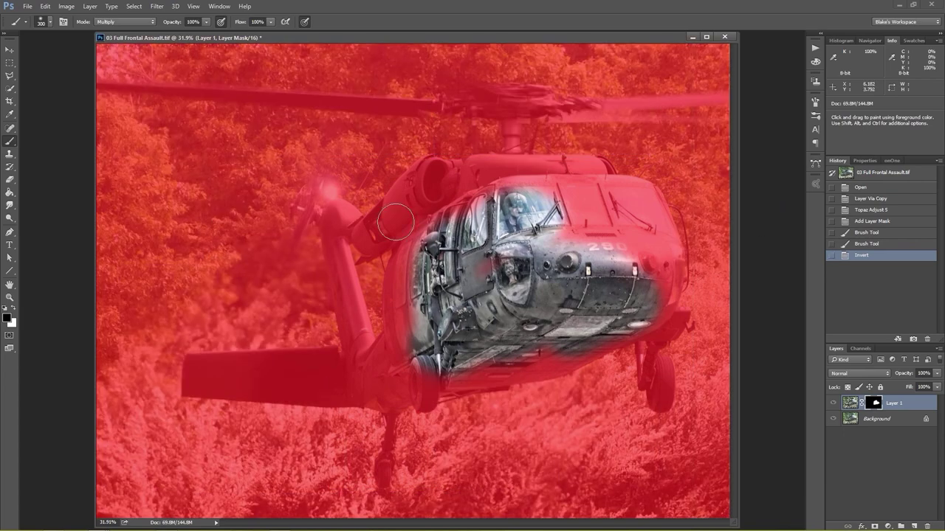
pyautogui.moveTo(579, 214)
pyautogui.mouseDown()
pyautogui.moveTo(547, 238)
pyautogui.moveTo(578, 251)
pyautogui.moveTo(544, 247)
pyautogui.moveTo(551, 230)
pyautogui.moveTo(558, 251)
pyautogui.moveTo(540, 222)
pyautogui.mouseUp()
pyautogui.press('x')
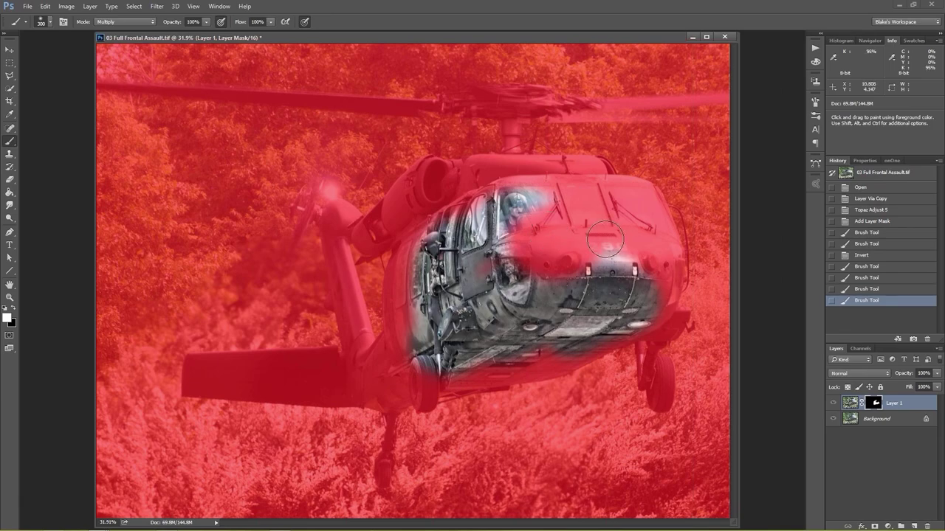
pyautogui.hotkey('ctrl', 'i')
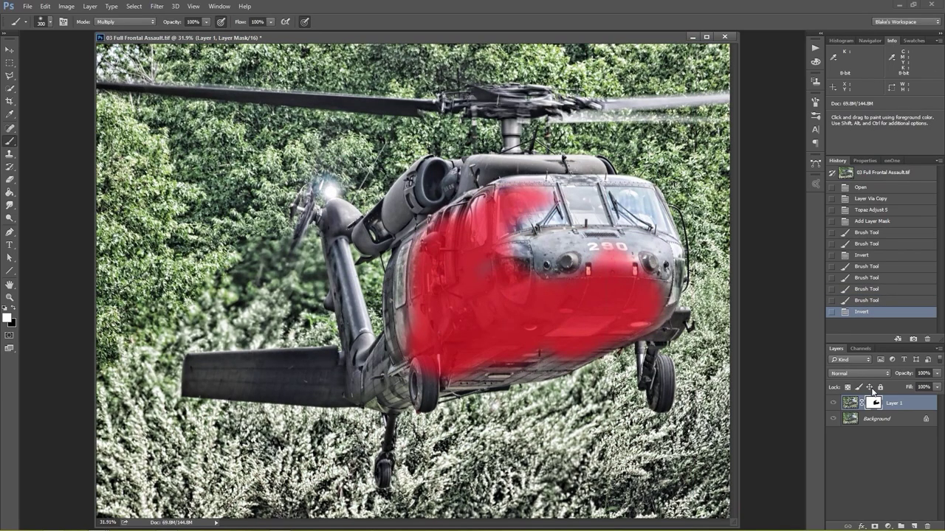
pyautogui.press('x')
pyautogui.press('\\')
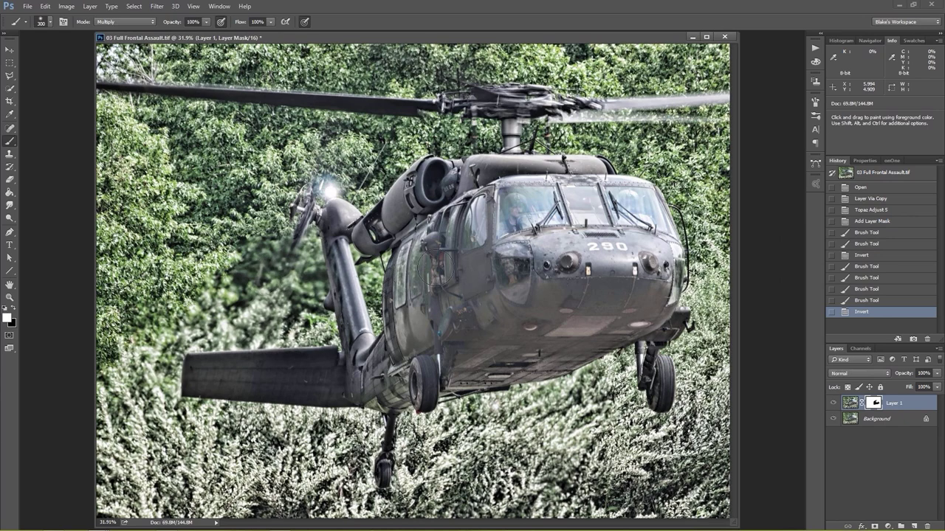
# Step: Show the mask overlay and paint black over the helicopter's windshield, nose, cabin side and engine housings, resizing the brush as needed
pyautogui.press('\\')
pyautogui.press('x')
pyautogui.press('x')
pyautogui.moveTo(604, 232)
pyautogui.mouseDown()
pyautogui.moveTo(573, 272)
pyautogui.moveTo(527, 240)
pyautogui.mouseUp()
pyautogui.moveTo(538, 206)
pyautogui.mouseDown()
pyautogui.moveTo(561, 229)
pyautogui.moveTo(591, 209)
pyautogui.moveTo(653, 254)
pyautogui.mouseUp()
pyautogui.press('[')
pyautogui.press('[')
pyautogui.press(']')
pyautogui.moveTo(424, 283)
pyautogui.mouseDown()
pyautogui.moveTo(416, 350)
pyautogui.moveTo(445, 192)
pyautogui.moveTo(383, 230)
pyautogui.moveTo(439, 184)
pyautogui.moveTo(590, 179)
pyautogui.moveTo(633, 208)
pyautogui.moveTo(550, 346)
pyautogui.moveTo(516, 361)
pyautogui.moveTo(418, 381)
pyautogui.moveTo(382, 368)
pyautogui.moveTo(205, 380)
pyautogui.moveTo(397, 355)
pyautogui.moveTo(401, 388)
pyautogui.moveTo(562, 344)
pyautogui.moveTo(551, 356)
pyautogui.moveTo(606, 318)
pyautogui.moveTo(650, 246)
pyautogui.moveTo(648, 198)
pyautogui.moveTo(595, 194)
pyautogui.mouseUp()
pyautogui.click(337, 219)
# Step: Paint the mask over the tail boom and horizontal stabilizer with a smaller brush
pyautogui.press('[')
pyautogui.press('[')
pyautogui.moveTo(341, 275)
pyautogui.mouseDown()
pyautogui.moveTo(360, 341)
pyautogui.moveTo(360, 361)
pyautogui.moveTo(326, 361)
pyautogui.mouseUp()
# Step: Reduce the brush to 125 and mask the landing gear, the underside edges and the top of the engine housings
pyautogui.press('[')
pyautogui.press('[')
pyautogui.press('[')
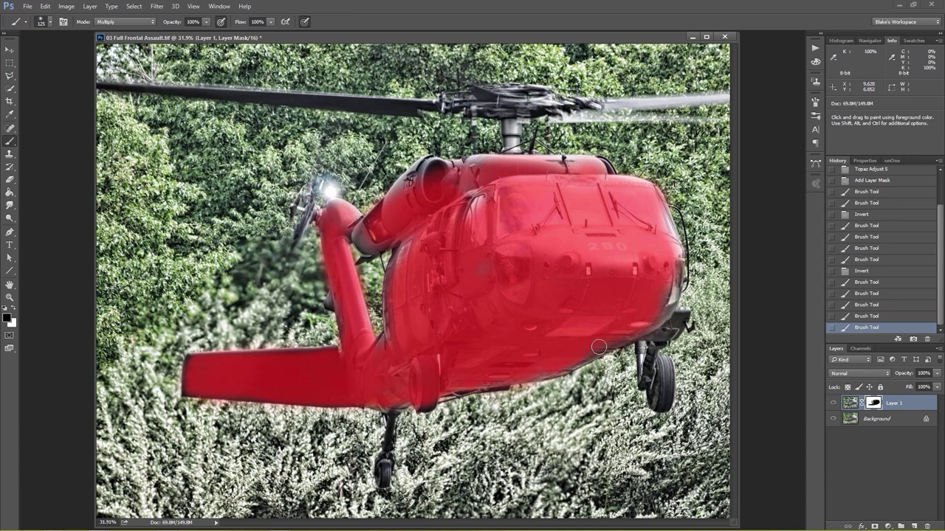
pyautogui.moveTo(652, 331)
pyautogui.mouseDown()
pyautogui.moveTo(649, 375)
pyautogui.moveTo(647, 364)
pyautogui.moveTo(647, 351)
pyautogui.moveTo(663, 403)
pyautogui.moveTo(659, 362)
pyautogui.mouseUp()
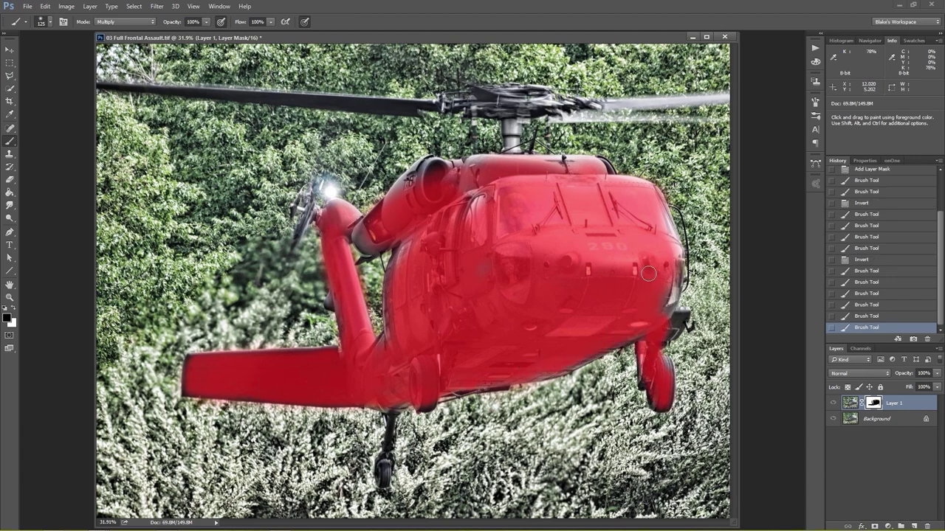
pyautogui.moveTo(680, 314)
pyautogui.mouseDown()
pyautogui.moveTo(663, 223)
pyautogui.moveTo(673, 252)
pyautogui.moveTo(659, 317)
pyautogui.moveTo(553, 373)
pyautogui.moveTo(503, 372)
pyautogui.moveTo(428, 389)
pyautogui.moveTo(424, 400)
pyautogui.moveTo(398, 397)
pyautogui.moveTo(385, 481)
pyautogui.moveTo(391, 416)
pyautogui.mouseUp()
pyautogui.moveTo(408, 180)
pyautogui.mouseDown()
pyautogui.moveTo(439, 169)
pyautogui.moveTo(392, 193)
pyautogui.moveTo(362, 242)
pyautogui.moveTo(402, 251)
pyautogui.moveTo(391, 296)
pyautogui.moveTo(405, 354)
pyautogui.moveTo(396, 341)
pyautogui.moveTo(404, 243)
pyautogui.moveTo(478, 168)
pyautogui.moveTo(569, 165)
pyautogui.moveTo(603, 171)
pyautogui.moveTo(612, 186)
pyautogui.mouseUp()
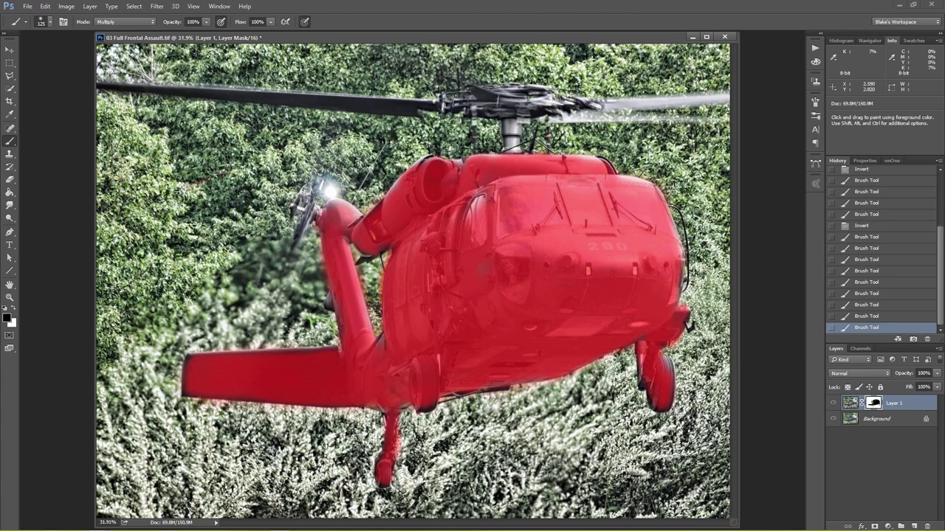
pyautogui.moveTo(153, 245)
pyautogui.mouseDown()
pyautogui.moveTo(211, 196)
pyautogui.moveTo(174, 288)
pyautogui.moveTo(133, 174)
pyautogui.mouseUp()
pyautogui.hotkey('ctrl', 'z')
pyautogui.hotkey('ctrl', 'z')
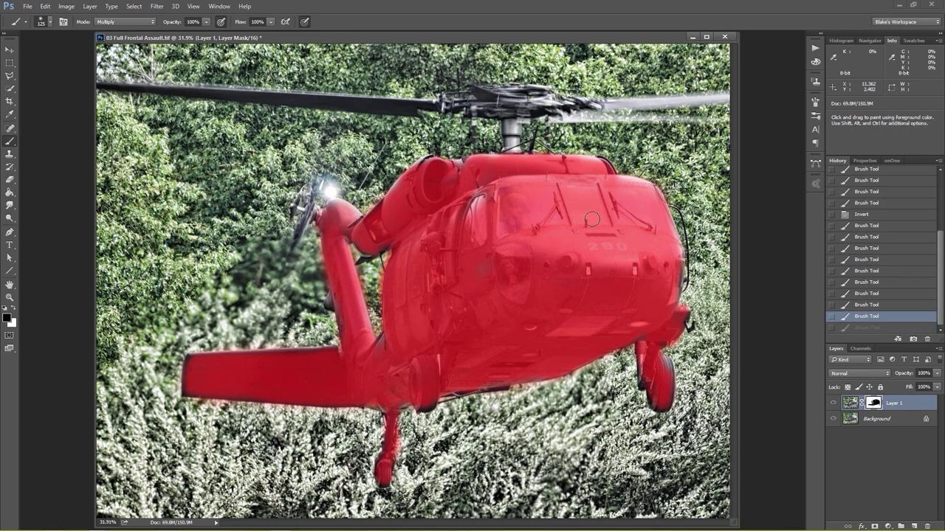
# Step: Paint the mask over the rotor mast and hub, both main rotor blades and the tail rotor
pyautogui.moveTo(525, 144)
pyautogui.mouseDown()
pyautogui.moveTo(524, 94)
pyautogui.moveTo(511, 109)
pyautogui.moveTo(455, 107)
pyautogui.moveTo(500, 94)
pyautogui.mouseUp()
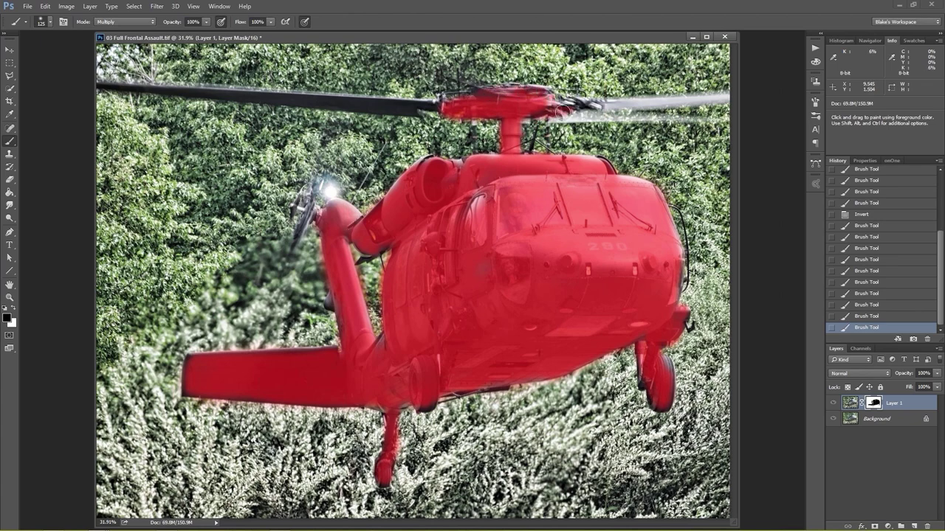
pyautogui.moveTo(559, 109)
pyautogui.mouseDown()
pyautogui.moveTo(593, 106)
pyautogui.moveTo(530, 114)
pyautogui.moveTo(712, 99)
pyautogui.mouseUp()
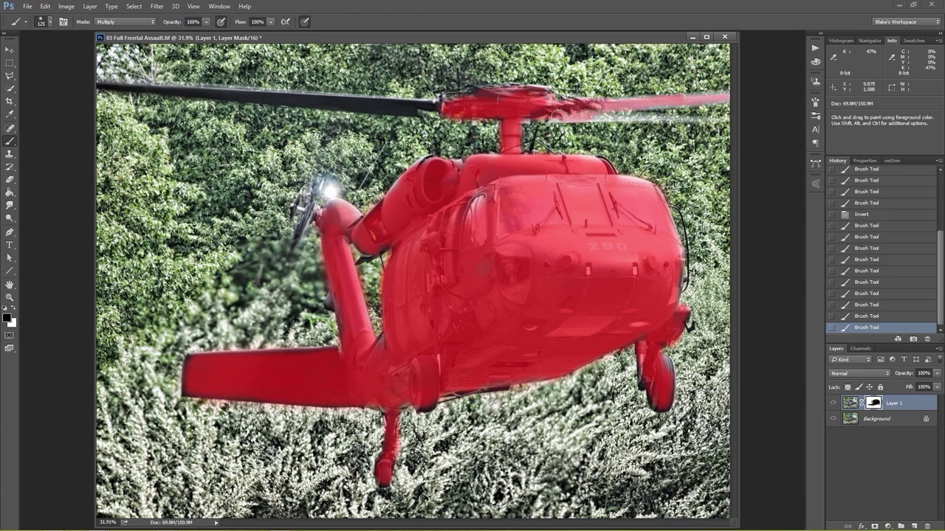
pyautogui.moveTo(435, 104); pyautogui.dragTo(243, 98)
pyautogui.moveTo(130, 87)
pyautogui.mouseDown()
pyautogui.moveTo(394, 108)
pyautogui.moveTo(439, 106)
pyautogui.moveTo(469, 91)
pyautogui.mouseUp()
pyautogui.moveTo(319, 230)
pyautogui.mouseDown()
pyautogui.moveTo(310, 214)
pyautogui.moveTo(297, 222)
pyautogui.moveTo(302, 212)
pyautogui.mouseUp()
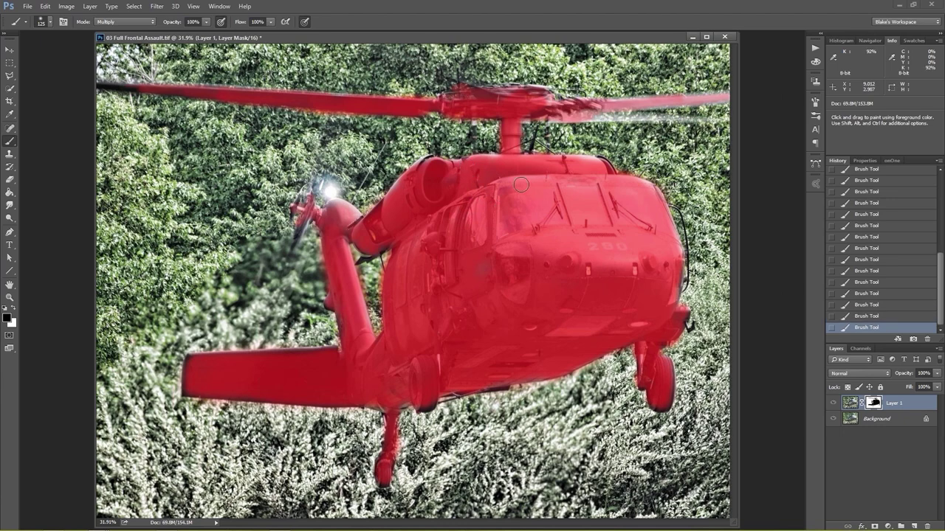
# Step: Hide the mask overlay and invert the layer mask so the Topaz Adjust effect is limited to the helicopter
pyautogui.press('\\')
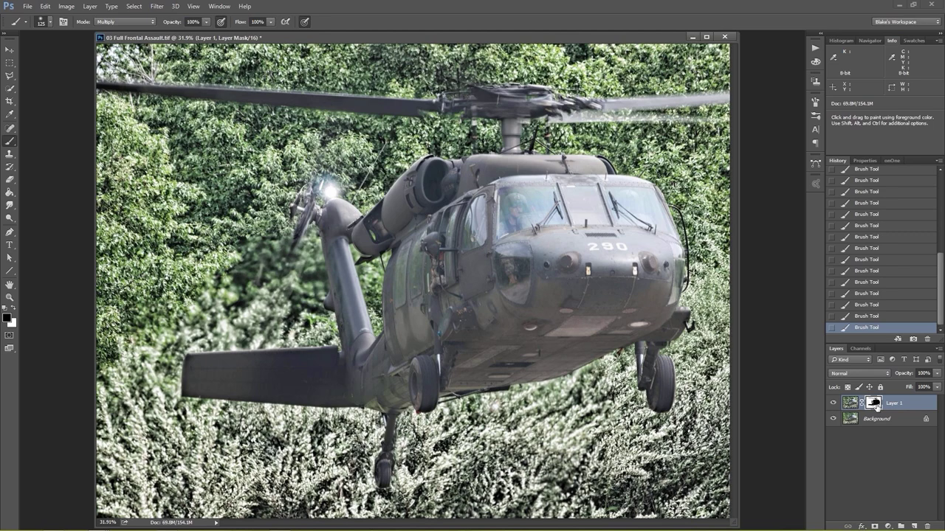
pyautogui.moveTo(876, 402); pyautogui.dragTo(878, 412)
pyautogui.hotkey('ctrl', 'z')
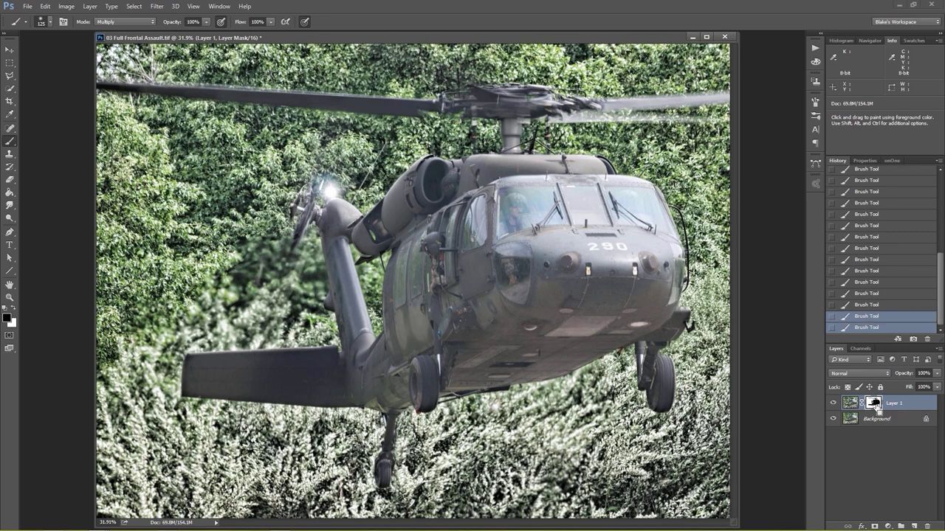
pyautogui.hotkey('ctrl', 'z')
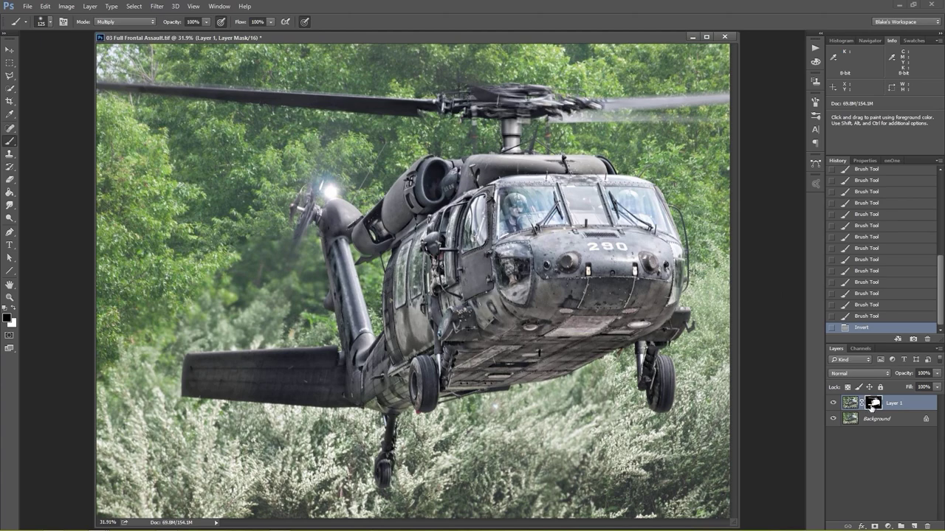
# Step: Set the layer thumbnails to the largest size in the Layers Panel Options
pyautogui.click(938, 348)
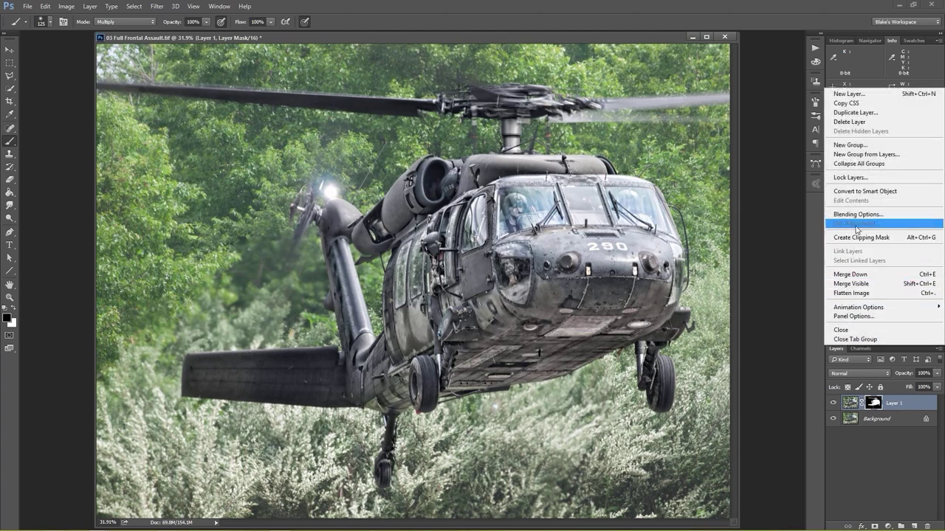
pyautogui.click(849, 317)
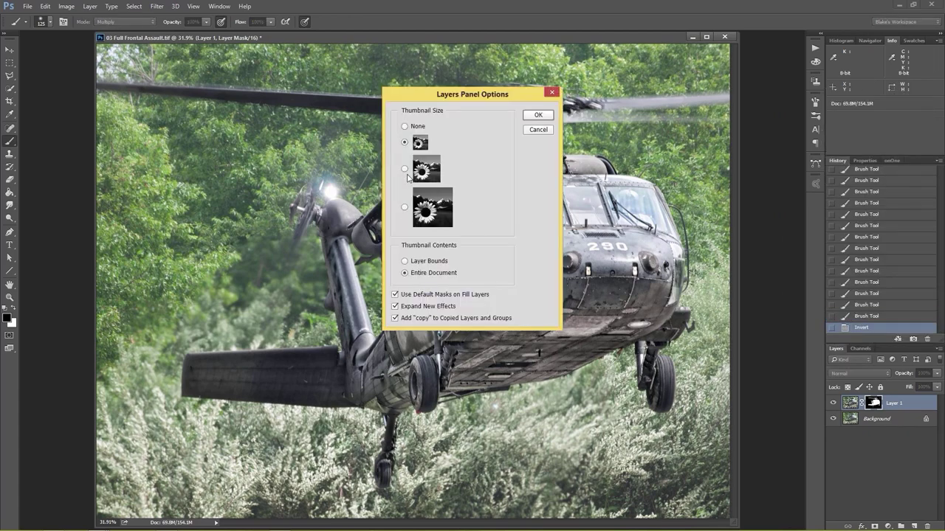
pyautogui.click(405, 207)
pyautogui.click(538, 114)
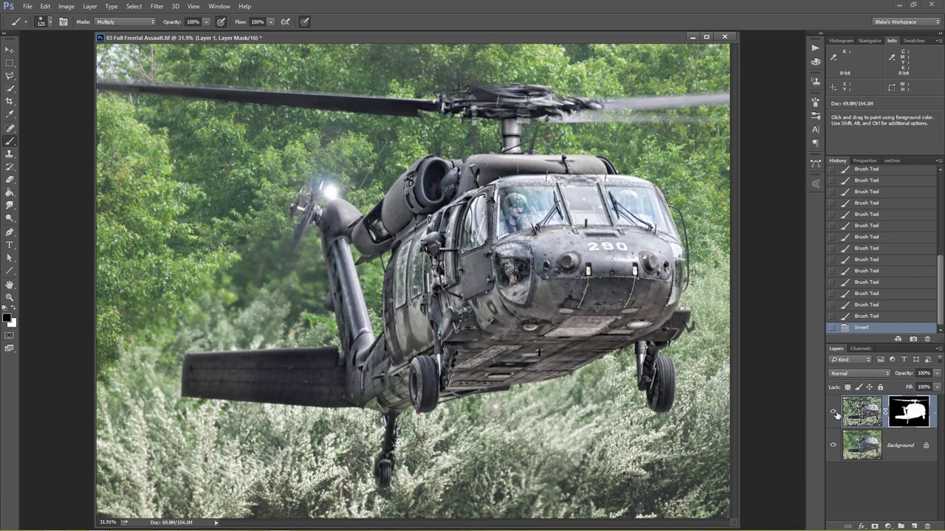
# Step: Compare the helicopter with and without the masked Topaz Adjust layer by toggling Layer 1's visibility
pyautogui.click(834, 413)
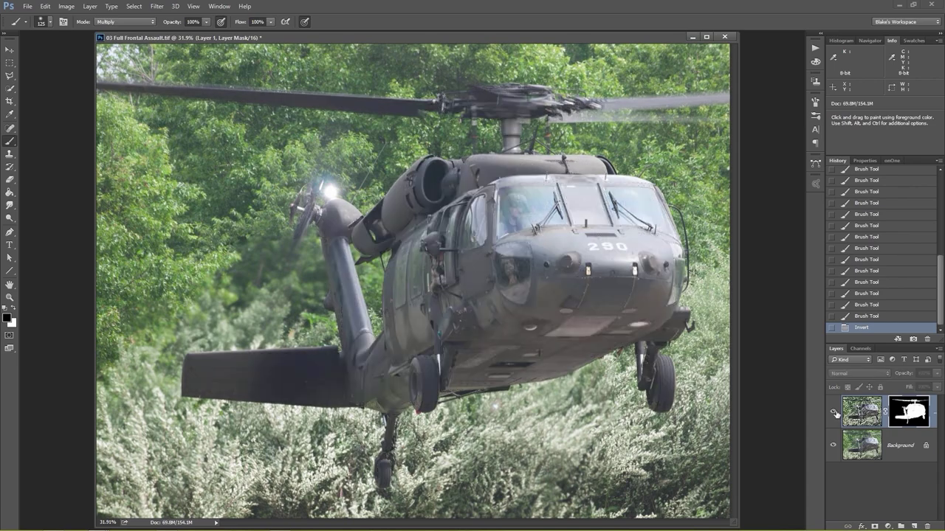
pyautogui.click(835, 413)
pyautogui.click(835, 413)
pyautogui.click(835, 412)
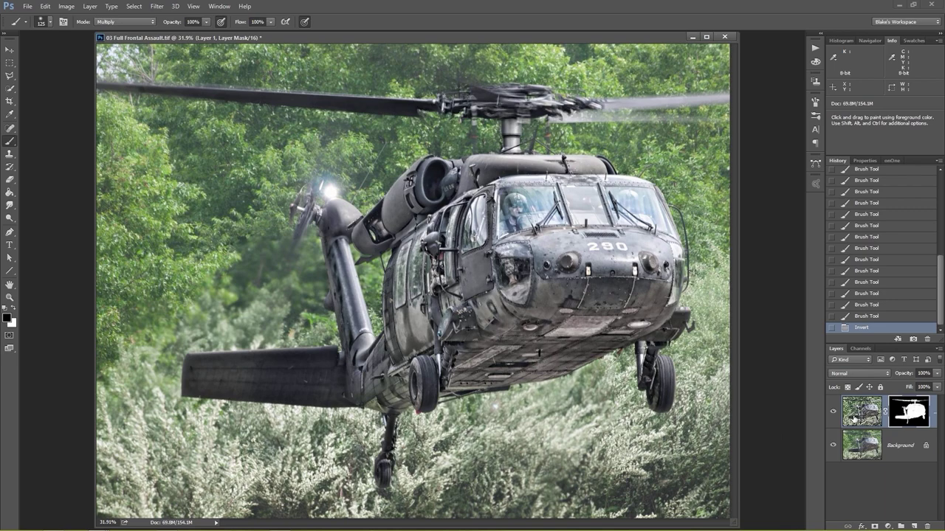
# Step: Stamp all visible layers into a new top layer and open it in Topaz Impression
pyautogui.hotkey('ctrl', 'shift', 'alt', 'e')
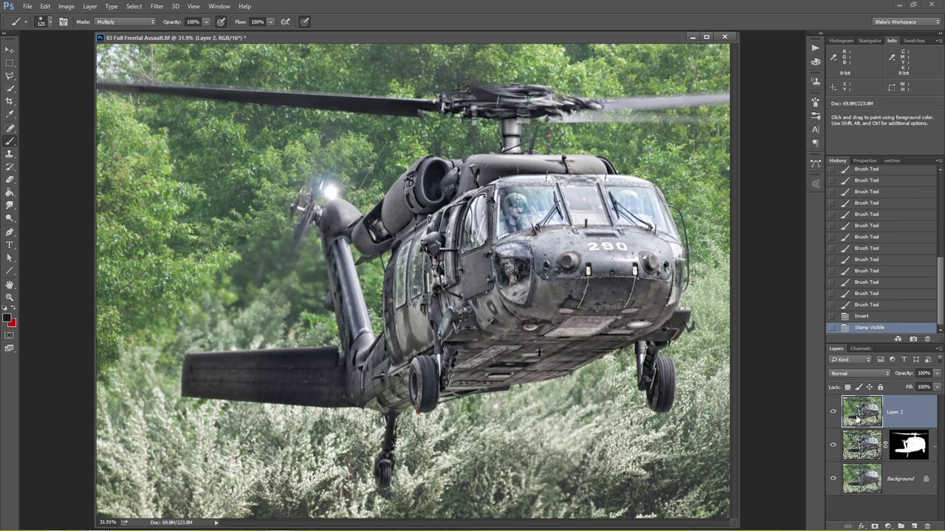
pyautogui.click(156, 7)
pyautogui.moveTo(166, 231)
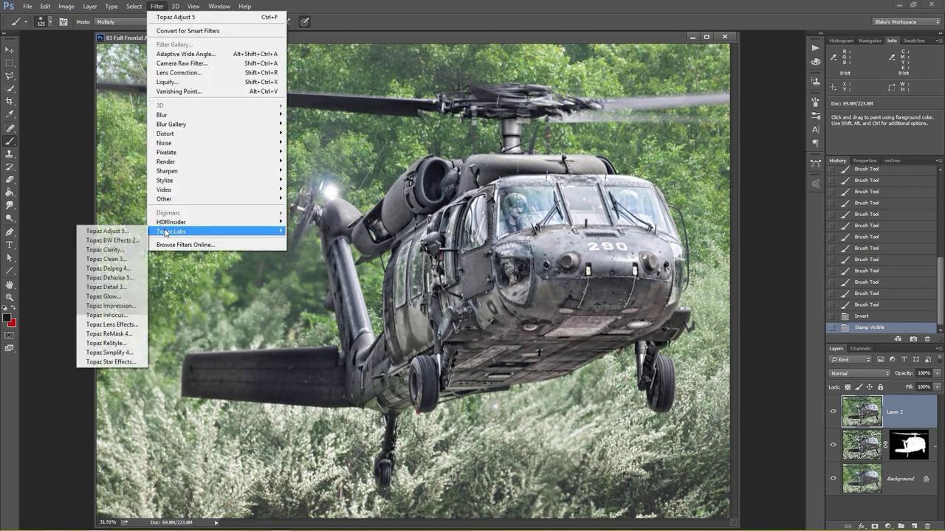
pyautogui.click(115, 306)
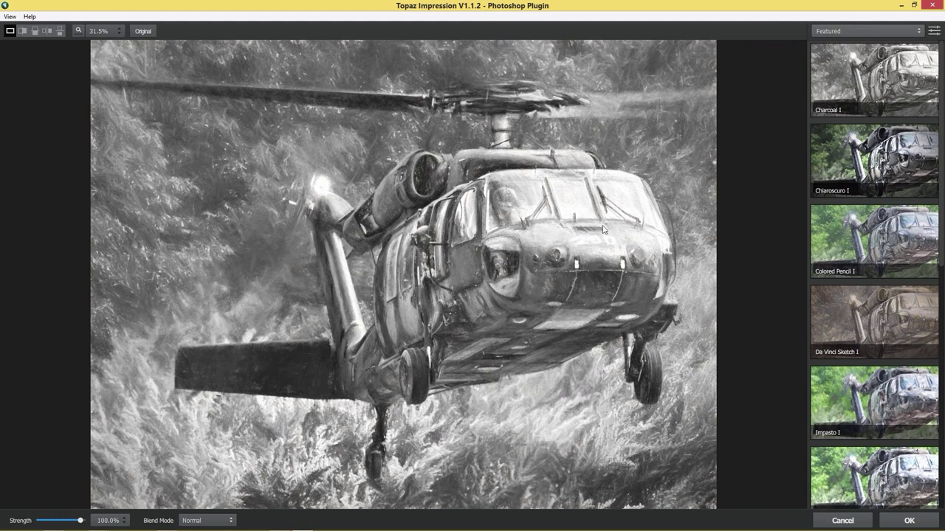
# Step: Switch the Impression presets to the Painting category and browse the painting effects
pyautogui.click(920, 33)
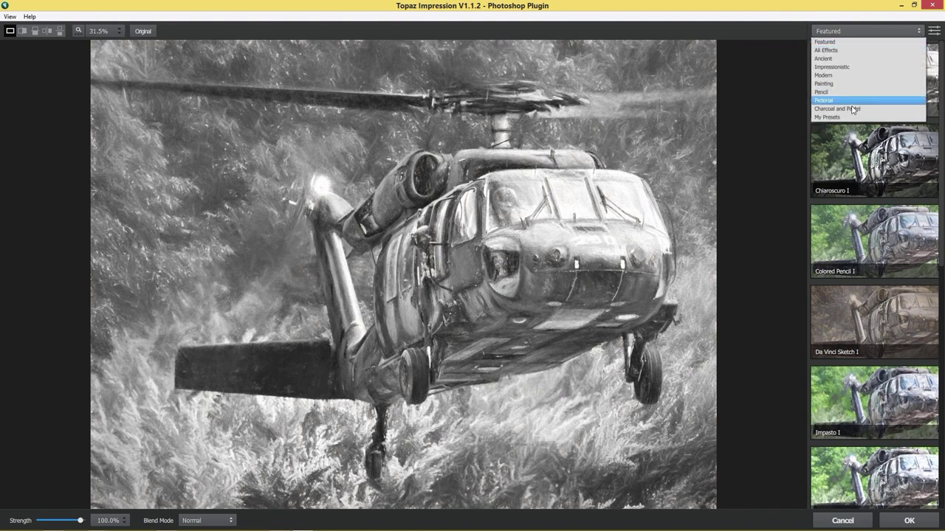
pyautogui.click(834, 85)
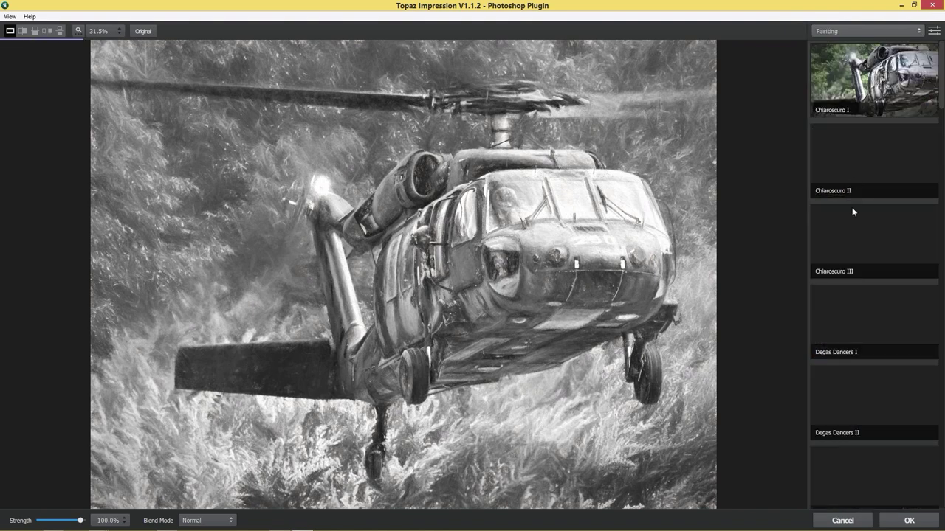
pyautogui.scroll(-1, 855, 260)
pyautogui.scroll(-5, 854, 262)
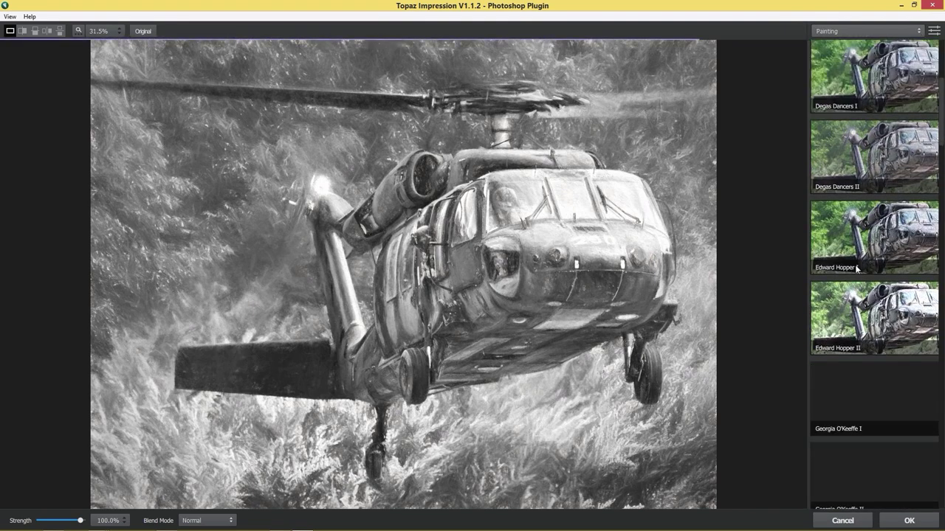
pyautogui.scroll(-1, 856, 268)
# Step: Try the Georgia O'Keeffe I and Monet-ish Impasto presets on the helicopter image
pyautogui.click(836, 162)
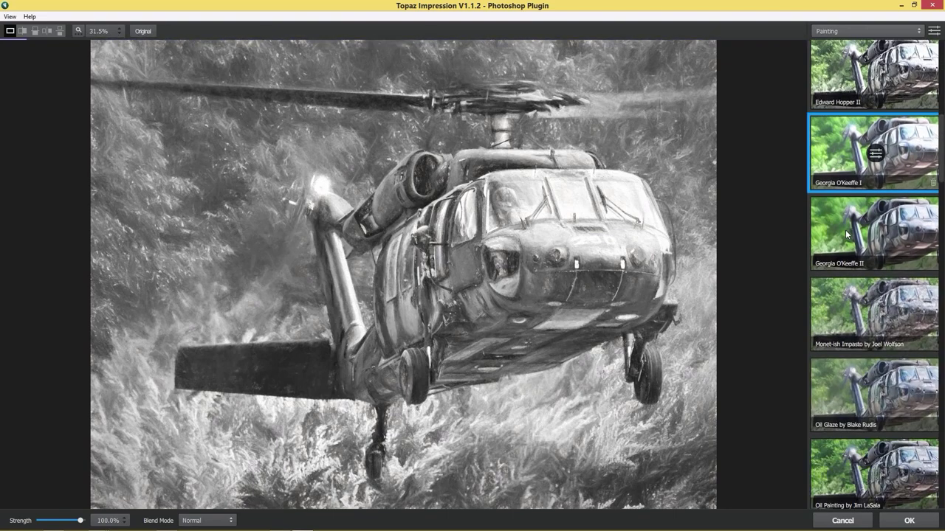
pyautogui.scroll(-1, 841, 247)
pyautogui.click(840, 245)
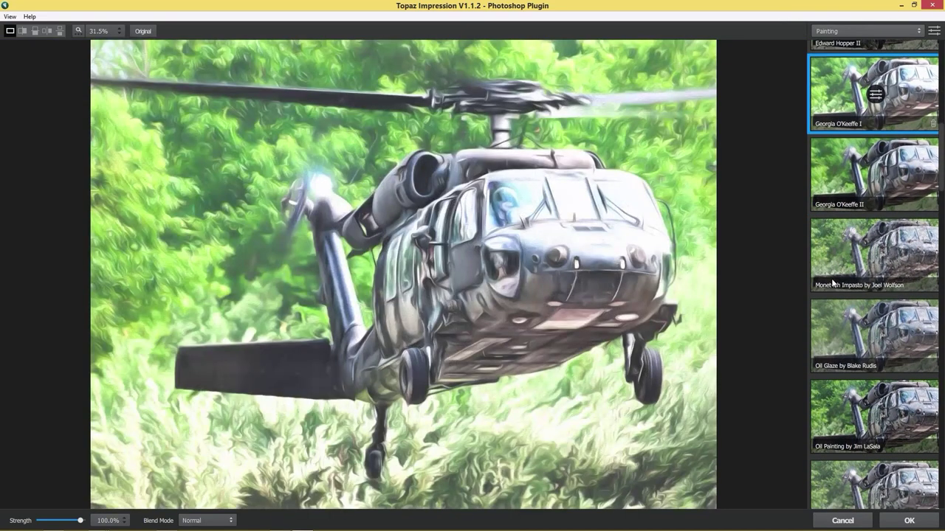
pyautogui.scroll(-1, 843, 236)
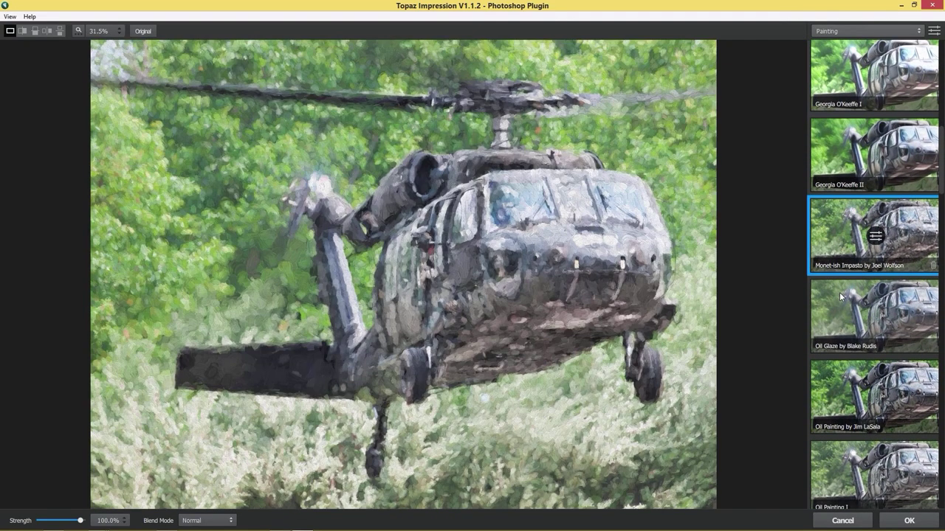
# Step: Choose the Oil Glaze preset and apply the Impression effect to the stamped layer
pyautogui.scroll(-1, 837, 299)
pyautogui.scroll(-1, 837, 299)
pyautogui.scroll(-1, 830, 236)
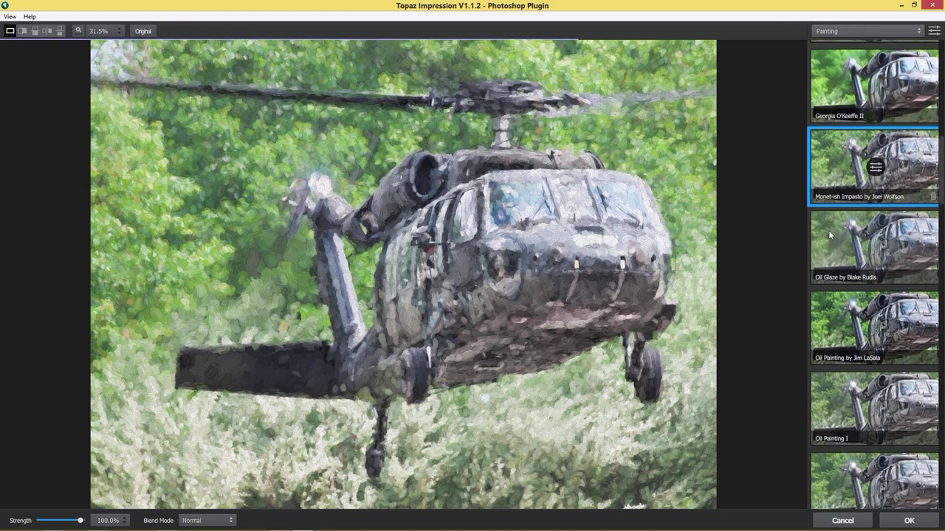
pyautogui.click(832, 241)
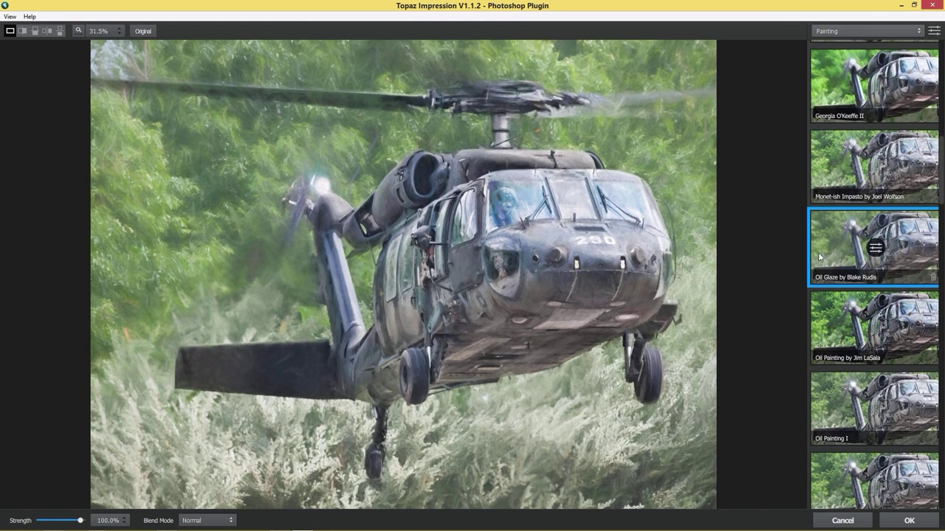
pyautogui.click(900, 521)
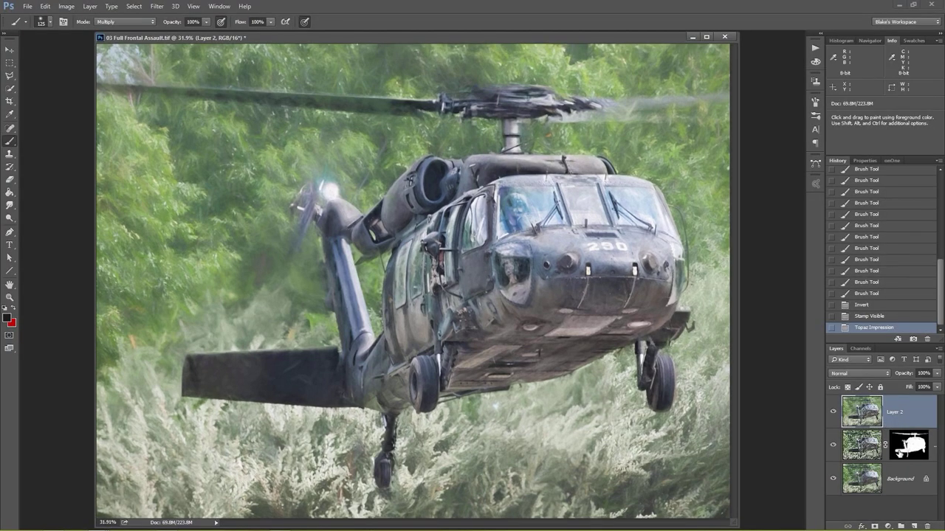
# Step: Copy Layer 1's mask onto the Impression layer and invert it so the oil effect covers only the background
pyautogui.moveTo(907, 443); pyautogui.dragTo(908, 411)
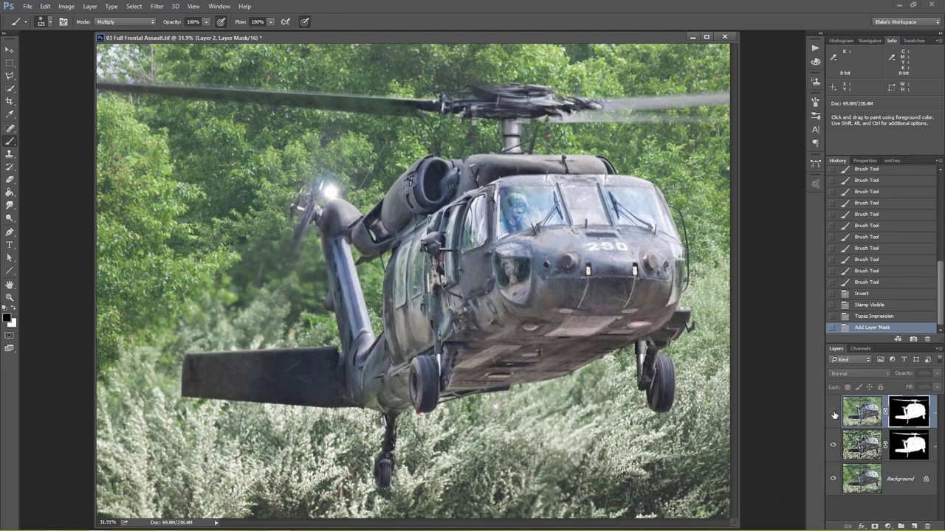
pyautogui.hotkey('ctrl', 'i')
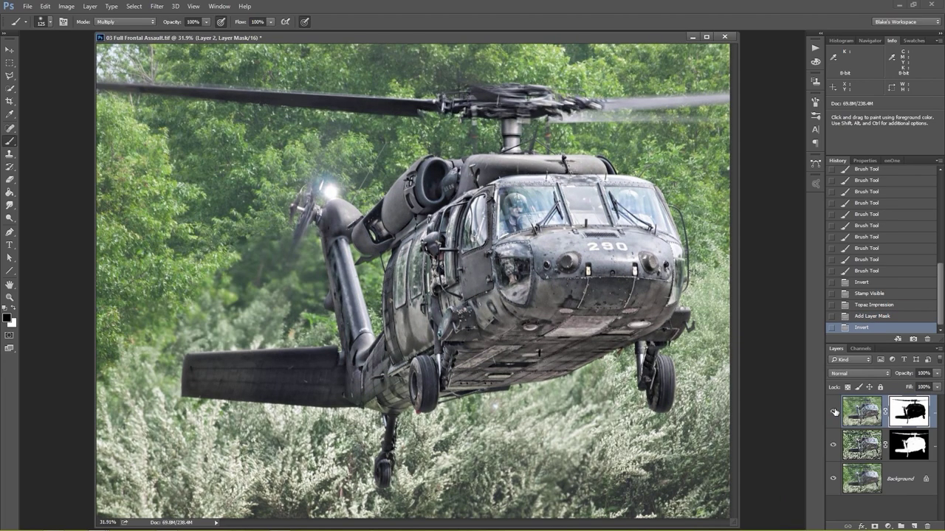
pyautogui.click(834, 412)
pyautogui.click(834, 412)
pyautogui.click(834, 411)
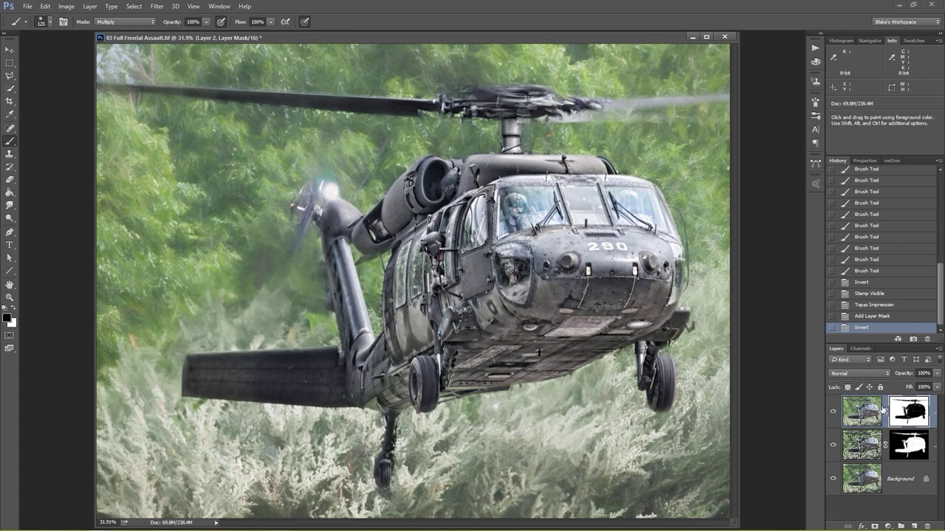
# Step: Stamp all visible layers into a new top layer and open it in Topaz Glow
pyautogui.hotkey('ctrl', 'shift', 'alt', 'e')
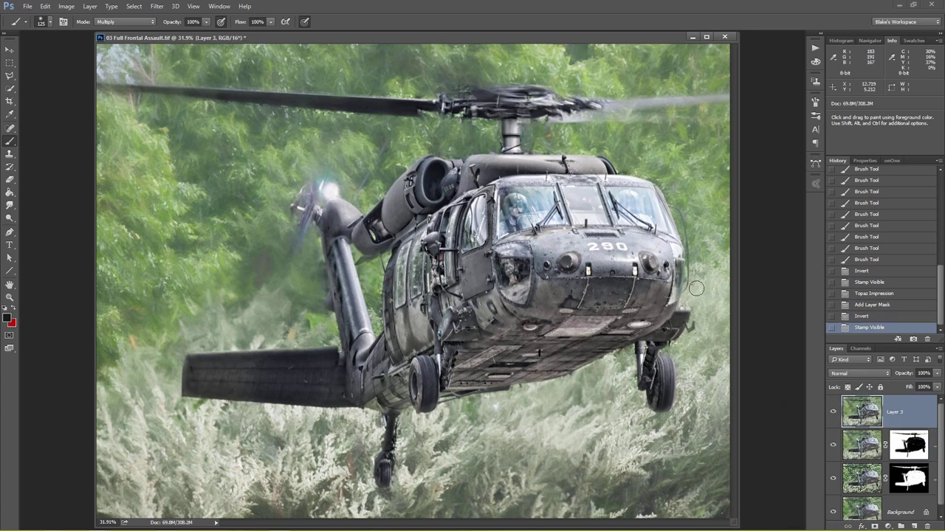
pyautogui.click(159, 8)
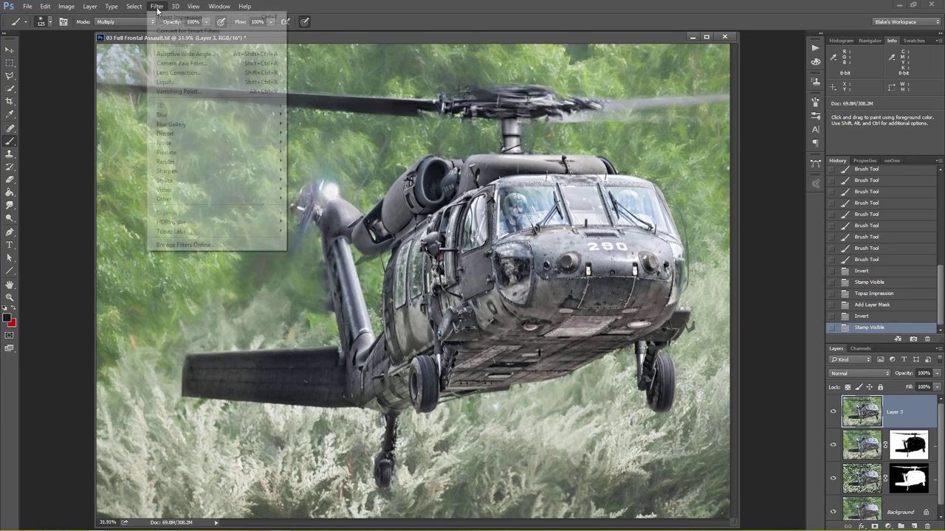
pyautogui.moveTo(192, 232)
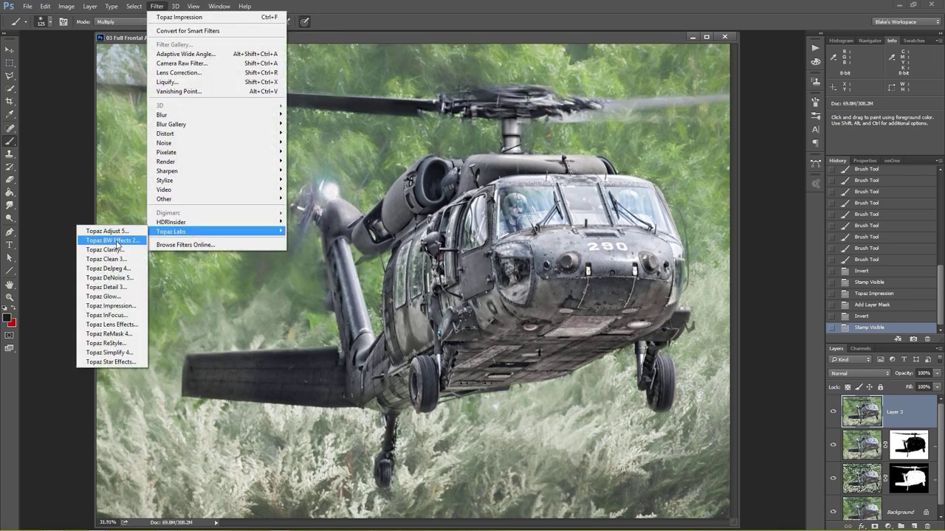
pyautogui.click(103, 296)
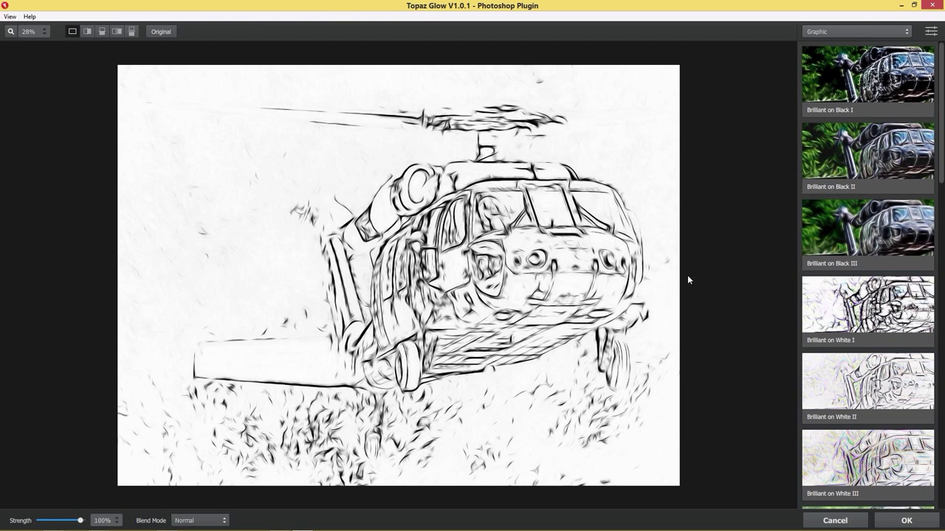
# Step: Switch the Glow presets to the Fantasy category, preview Dream II, and choose the Dream preset
pyautogui.click(849, 31)
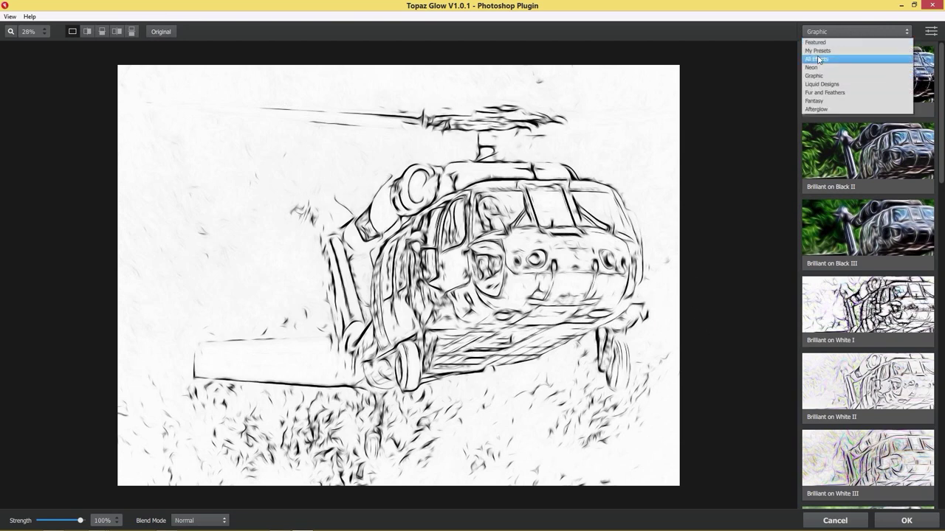
pyautogui.click(815, 102)
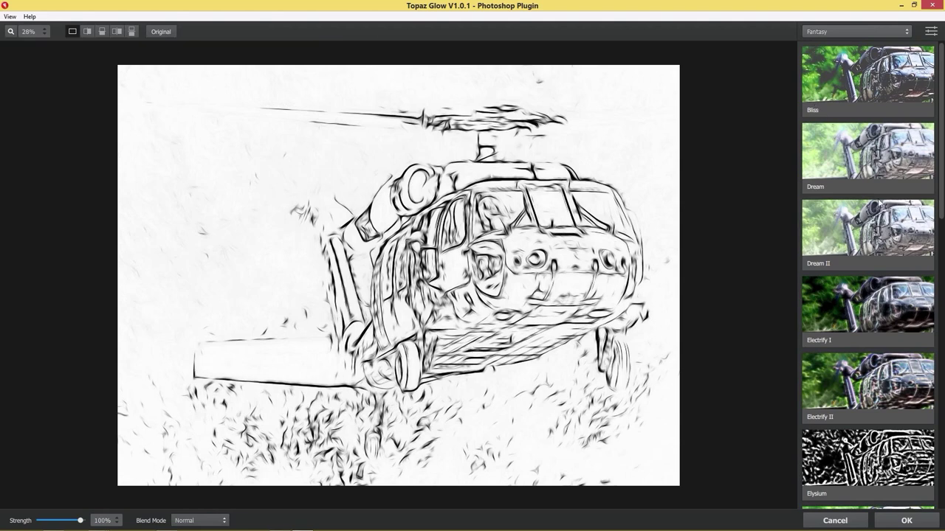
pyautogui.click(835, 230)
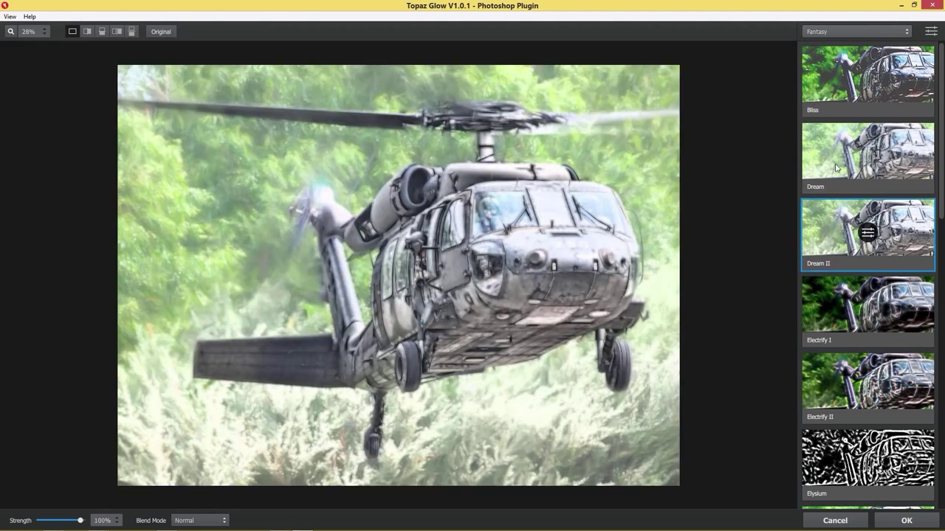
pyautogui.click(836, 169)
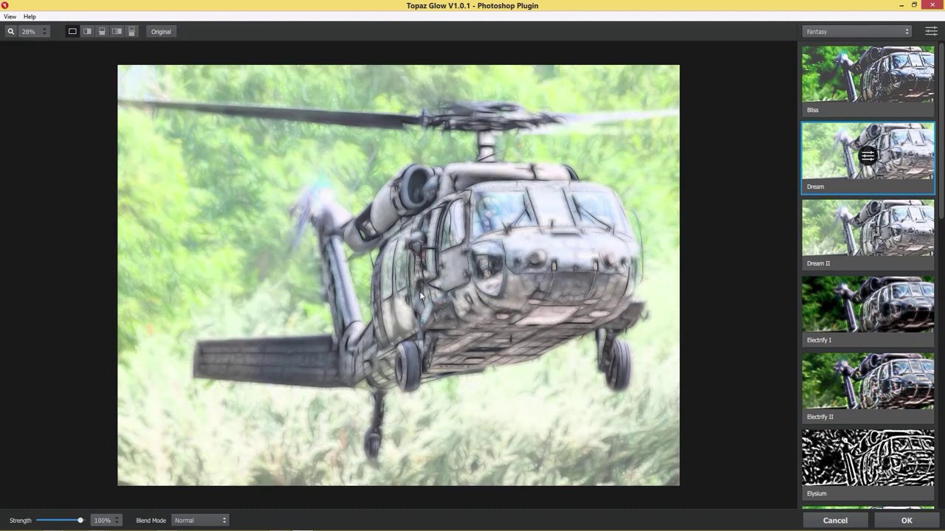
# Step: Set the Dream effect's blend mode to Soft Light, check it against the original, and apply it
pyautogui.click(208, 521)
pyautogui.click(237, 511)
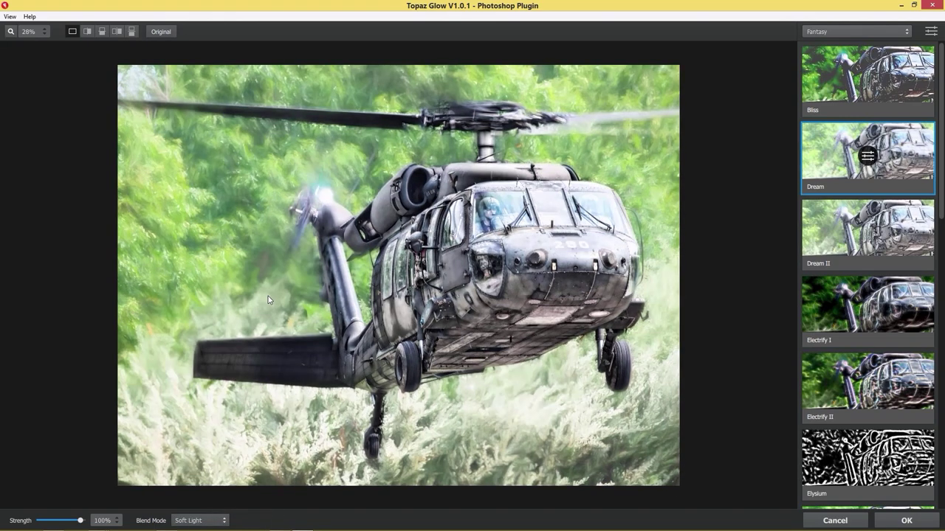
pyautogui.click(268, 296)
pyautogui.click(268, 296)
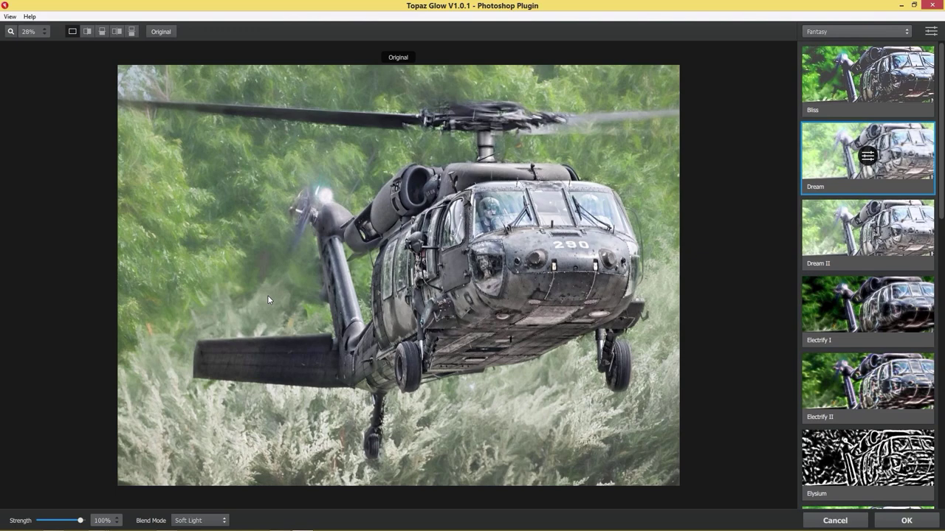
pyautogui.click(268, 296)
pyautogui.click(268, 296)
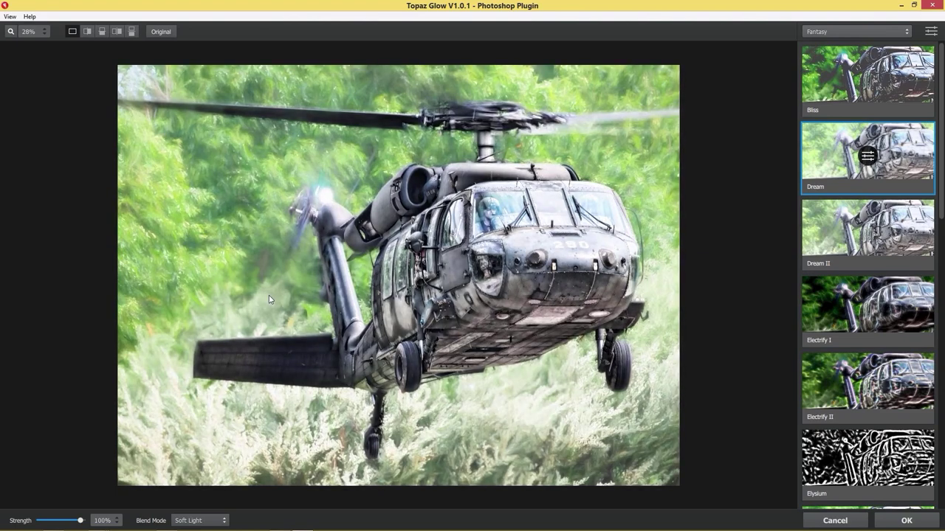
pyautogui.click(906, 520)
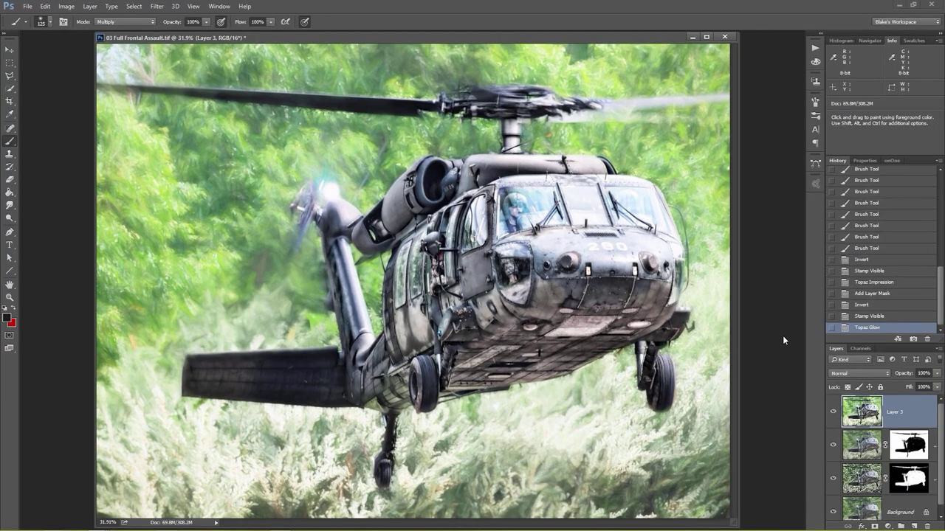
# Step: Copy Layer 2's mask onto the Glow layer and compare the image with and without that layer
pyautogui.click(908, 443)
pyautogui.moveTo(908, 443); pyautogui.dragTo(908, 412)
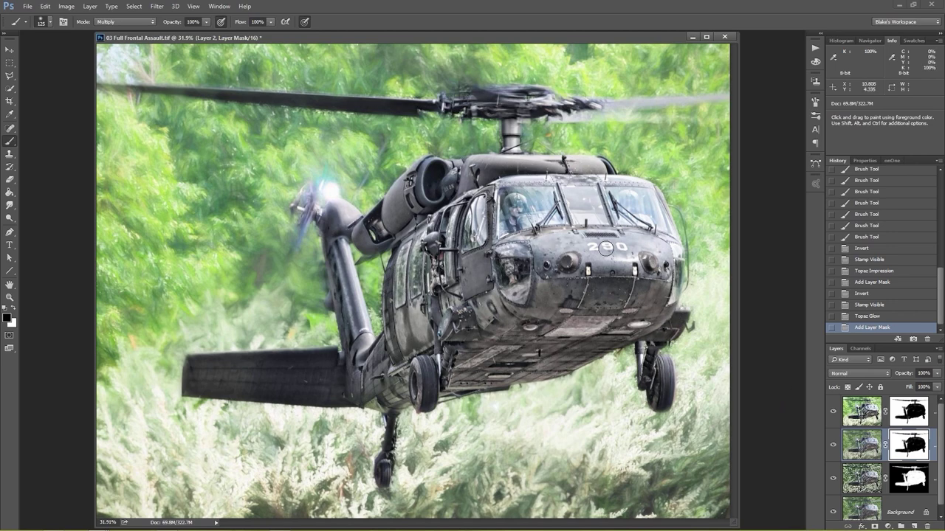
pyautogui.click(849, 412)
pyautogui.click(834, 411)
pyautogui.click(834, 411)
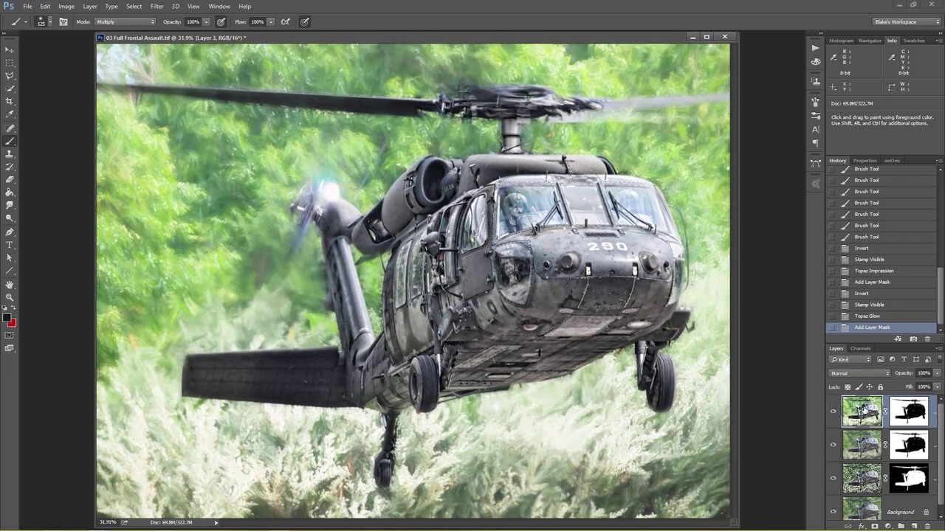
# Step: Try the Luminosity blend mode on the Glow layer and compare by toggling the layer's visibility
pyautogui.click(847, 371)
pyautogui.click(843, 365)
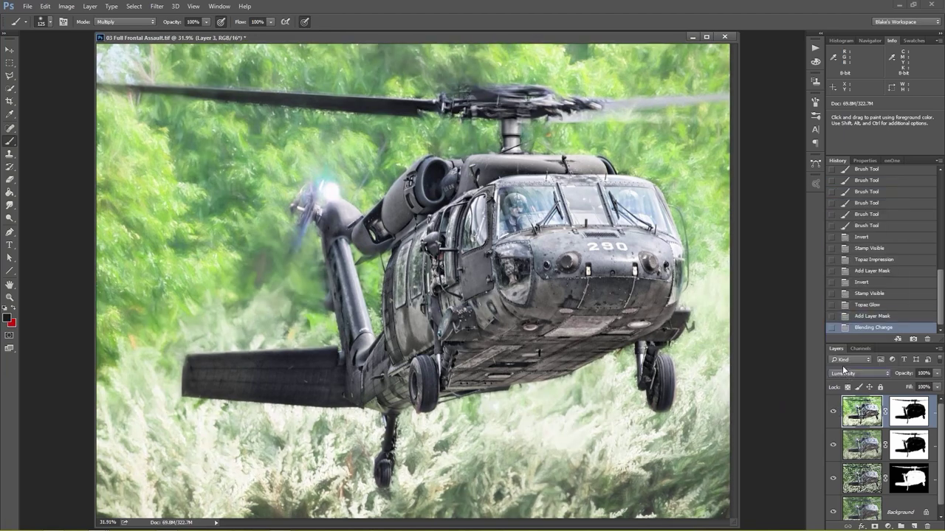
pyautogui.click(834, 411)
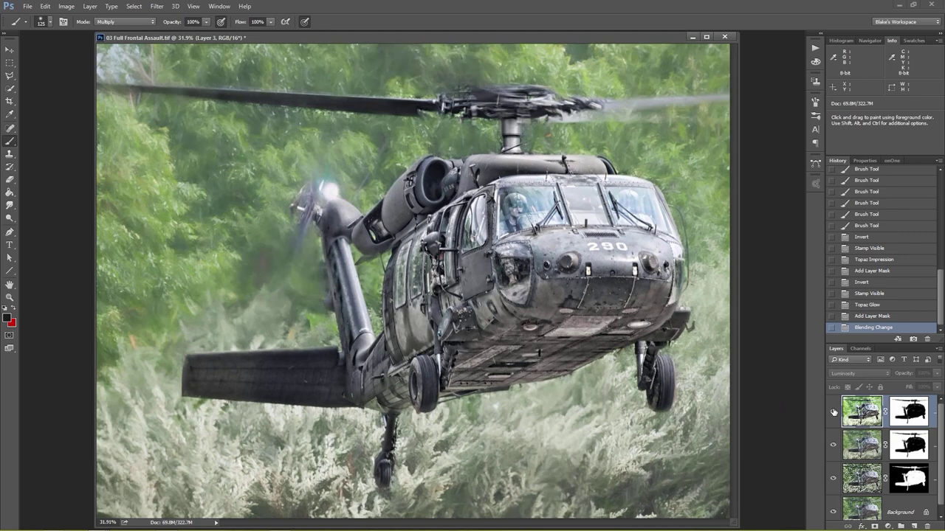
pyautogui.click(834, 411)
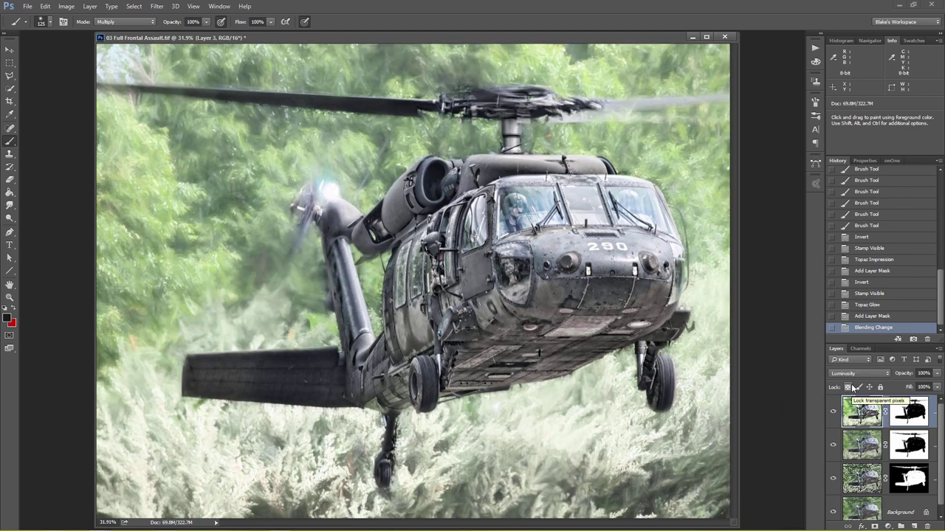
# Step: Try the Soft Light blend mode on the Glow layer
pyautogui.click(849, 373)
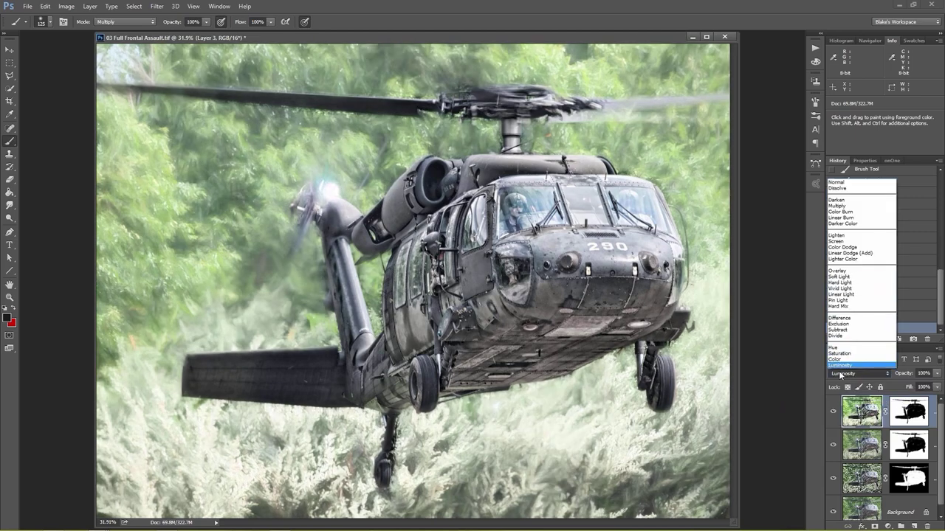
pyautogui.click(834, 278)
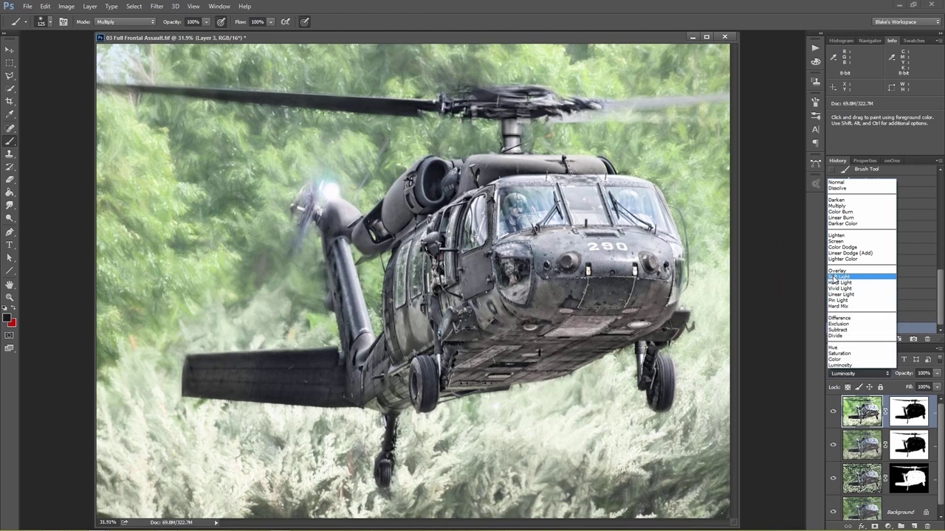
pyautogui.click(833, 278)
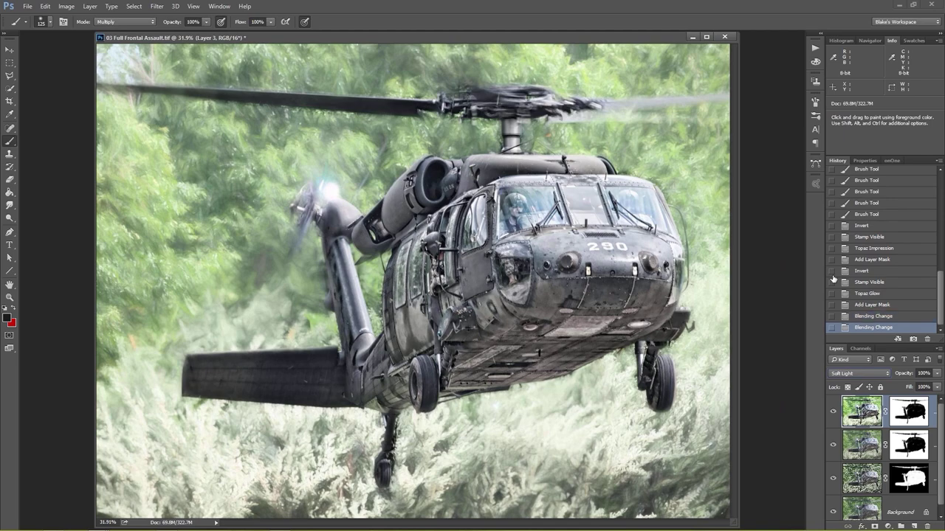
# Step: Switch the Glow layer to Normal for comparison, and set its blend mode to Luminosity
pyautogui.hotkey('shift', 'alt', 'n')
pyautogui.click(860, 373)
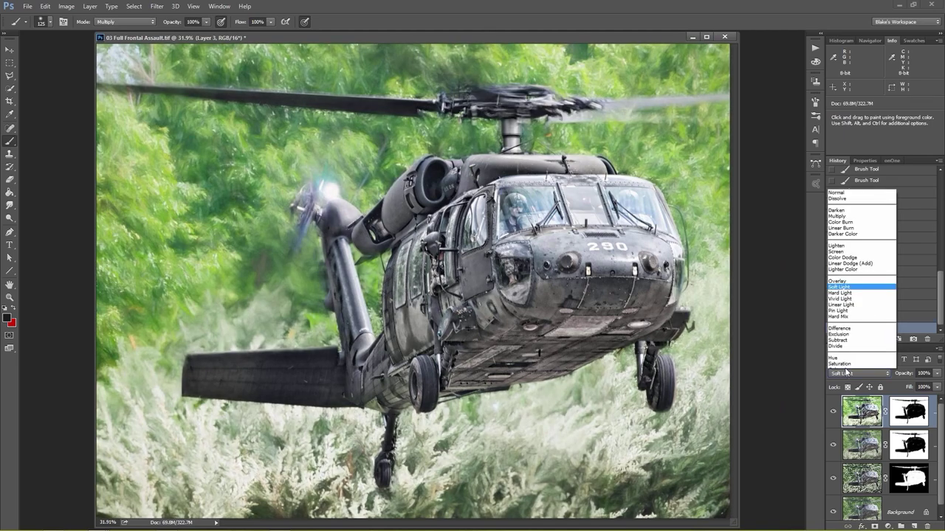
pyautogui.click(836, 184)
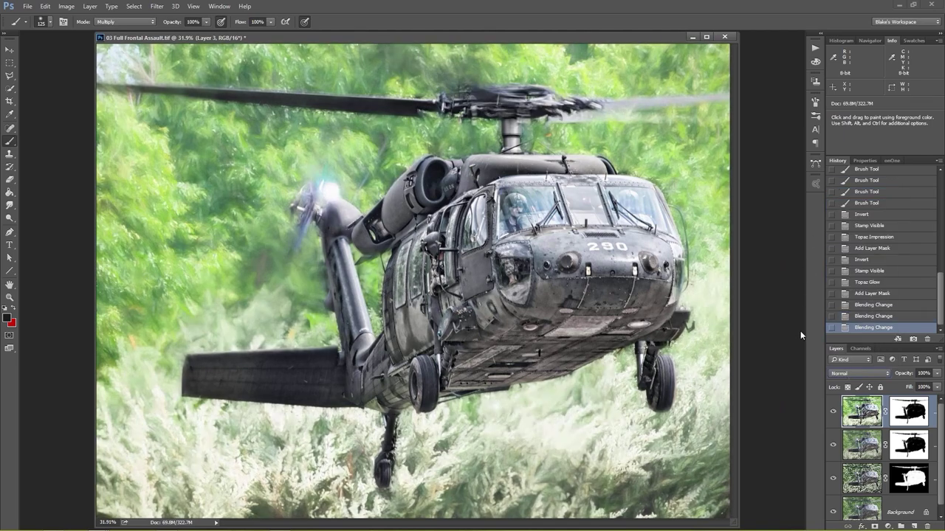
pyautogui.click(842, 374)
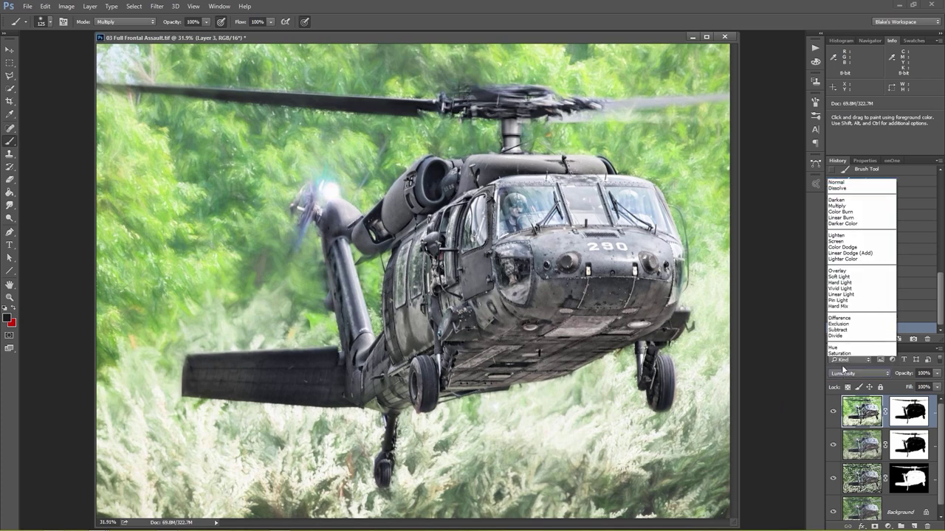
# Step: Review the blend mode options for the Glow layer and keep Luminosity
pyautogui.click(844, 371)
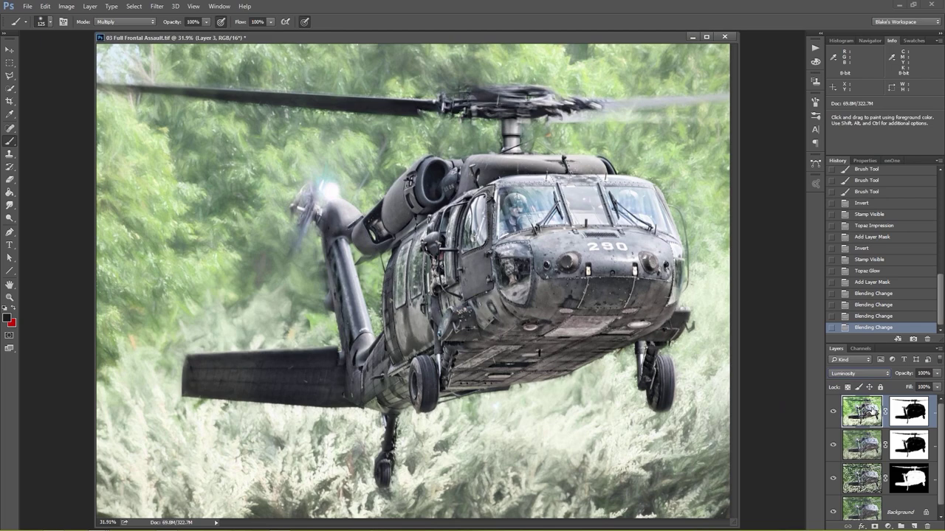
pyautogui.click(849, 373)
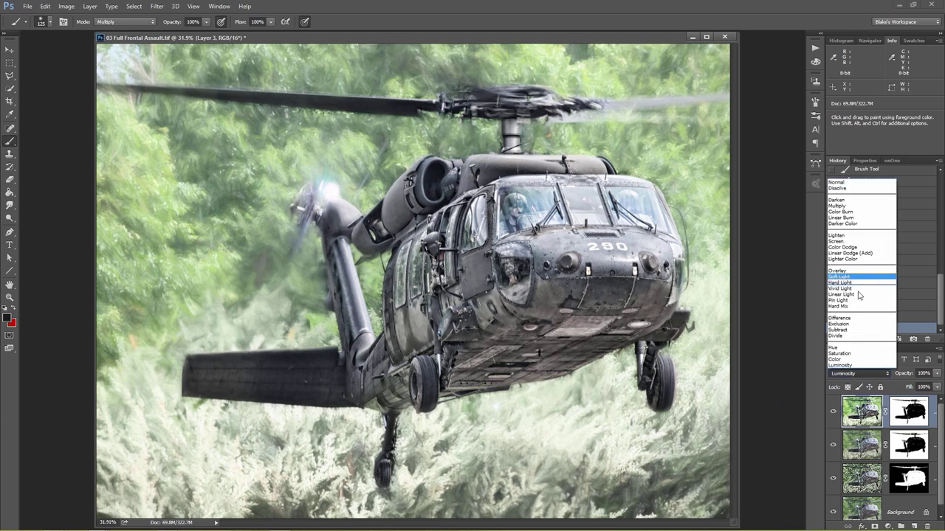
pyautogui.click(842, 367)
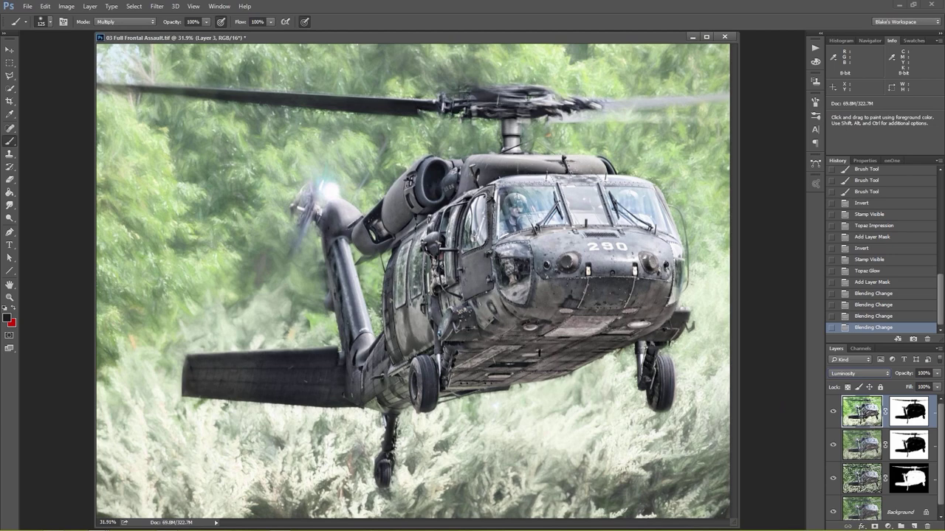
# Step: Stamp all visible layers into a new layer and open it in Topaz BW Effects 2
pyautogui.hotkey('ctrl', 'shift', 'alt', 'n')
pyautogui.hotkey('ctrl', 'shift', 'alt', 'e')
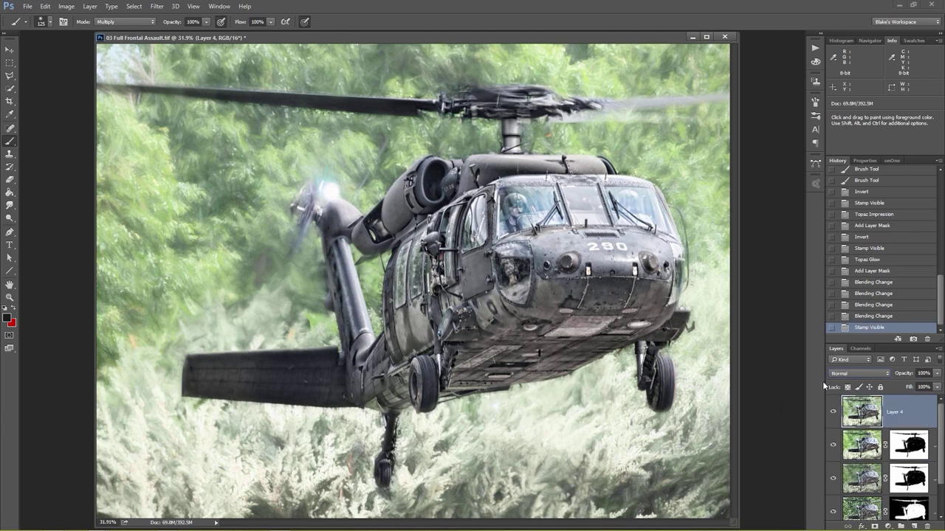
pyautogui.click(161, 6)
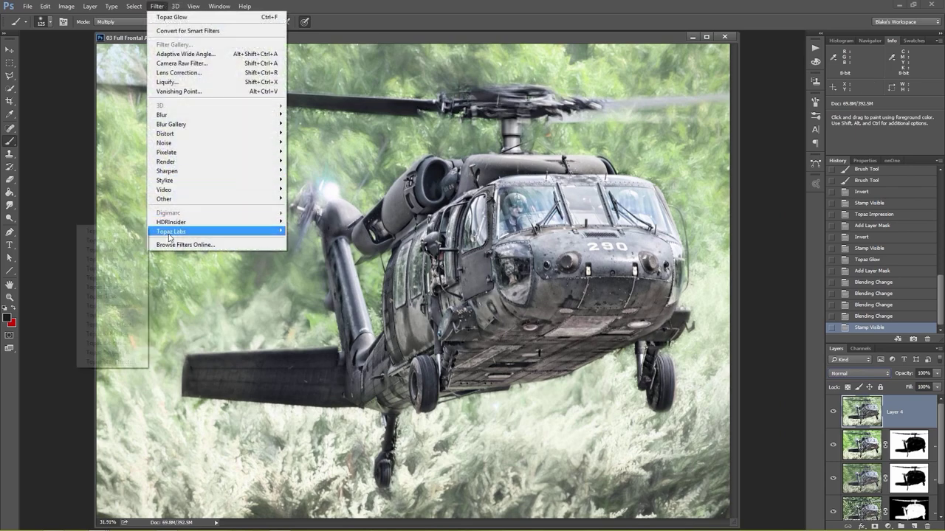
pyautogui.moveTo(177, 231)
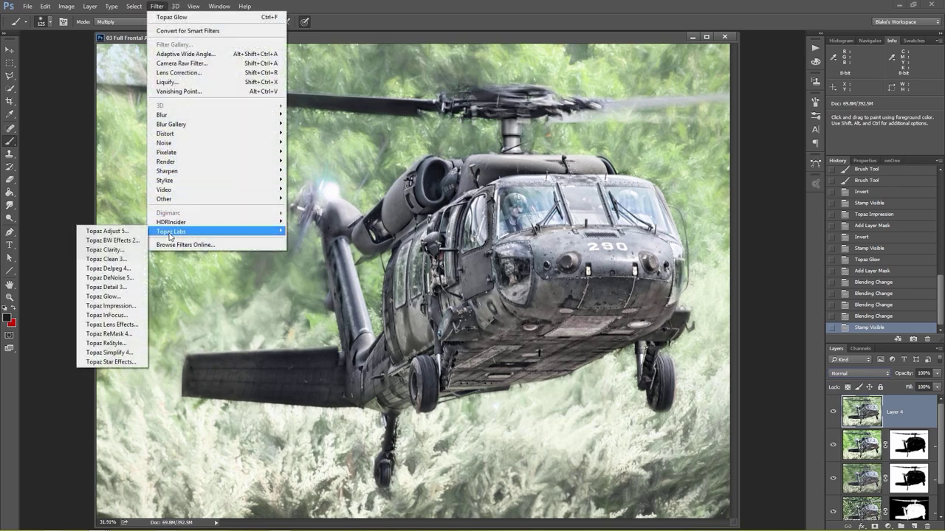
pyautogui.click(110, 242)
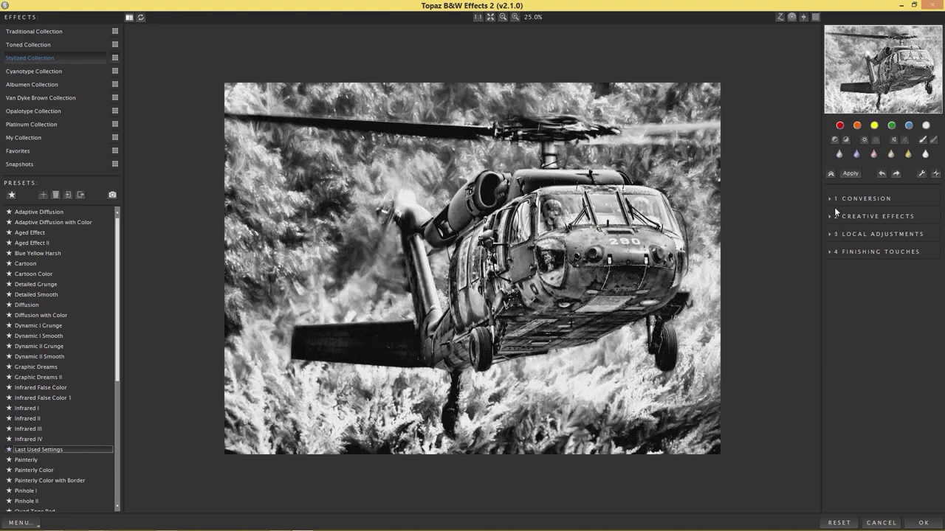
# Step: Show the Basic Exposure and Adaptive Exposure settings of the conversion and reset all adjustments to their defaults
pyautogui.click(833, 197)
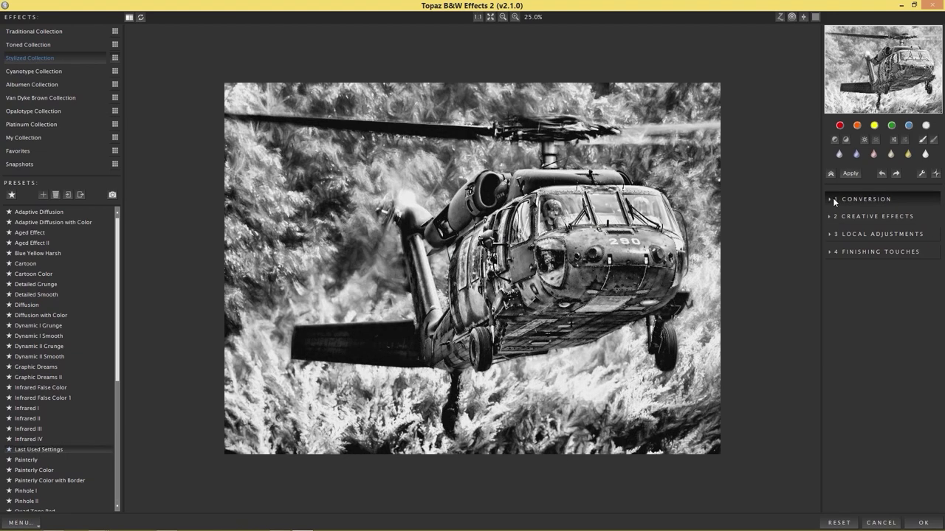
pyautogui.click(841, 219)
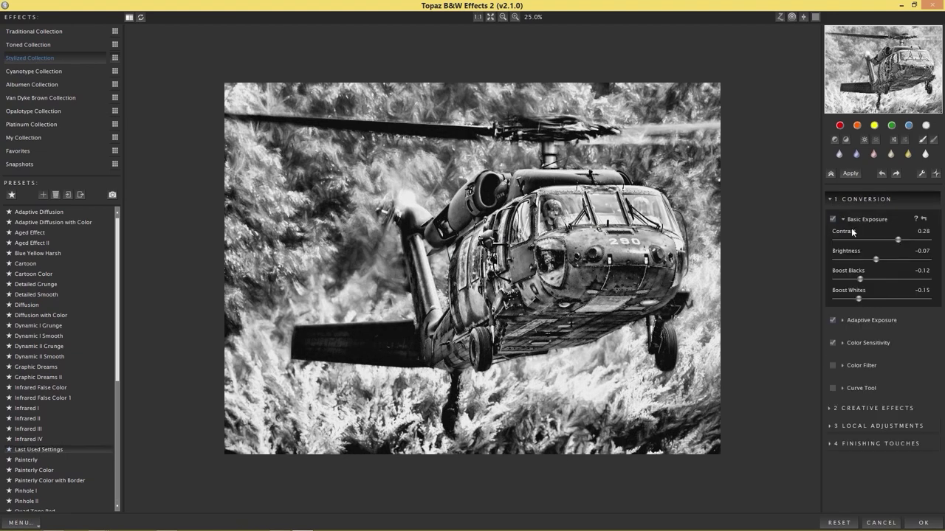
pyautogui.click(848, 318)
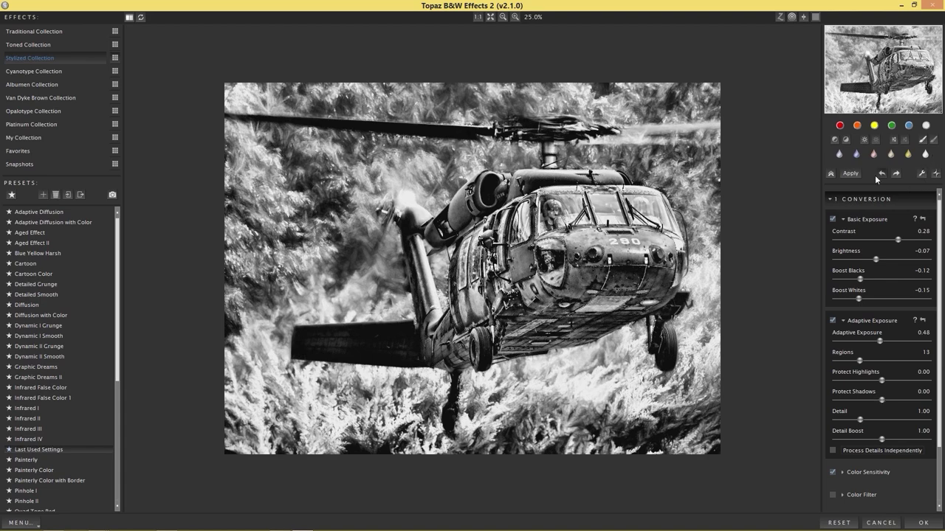
pyautogui.click(840, 523)
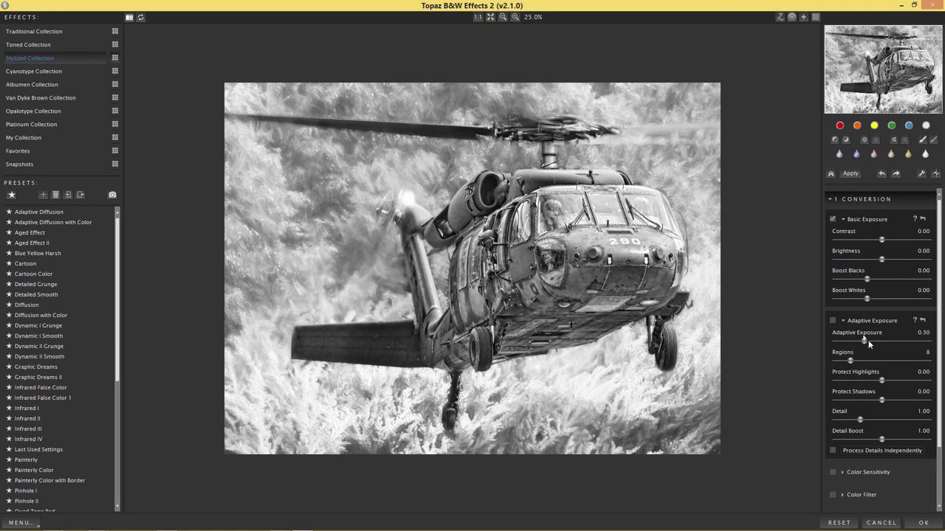
# Step: Set Basic Exposure to Contrast 0.28, Brightness -0.02, Boost Blacks -0.04 and Boost Whites 0.03
pyautogui.scroll(-2, 863, 341)
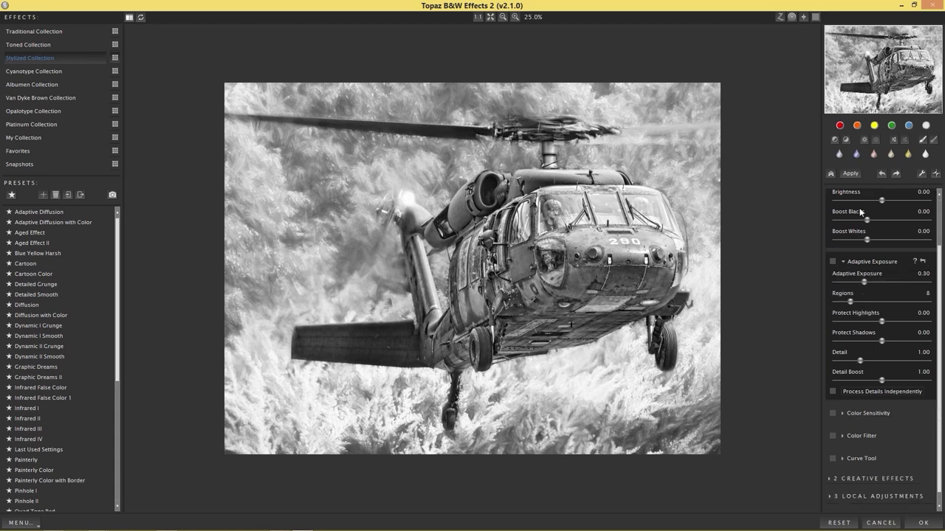
pyautogui.scroll(1, 873, 236)
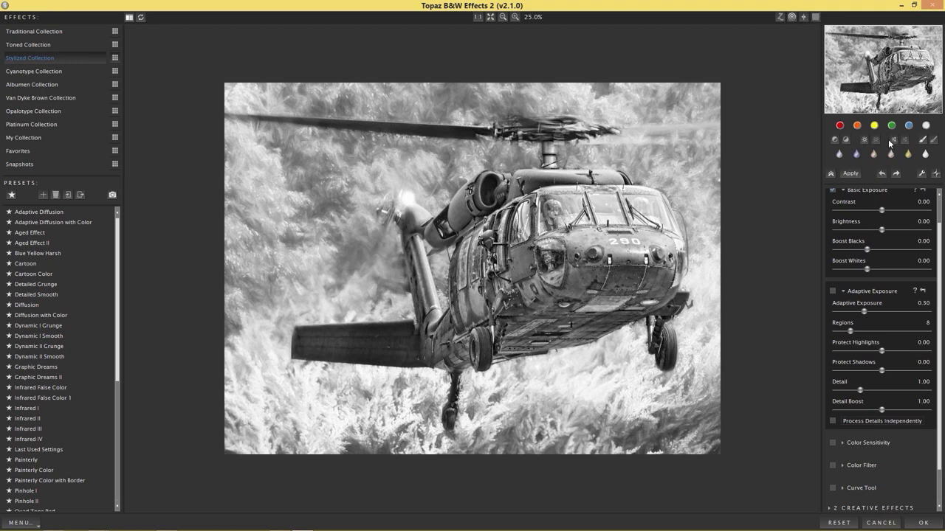
pyautogui.scroll(1, 880, 209)
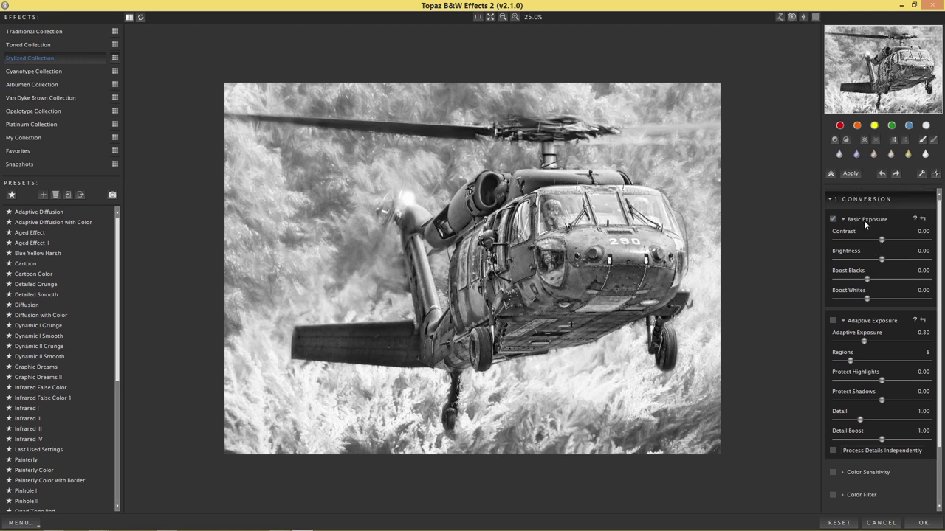
pyautogui.moveTo(885, 238); pyautogui.dragTo(881, 259)
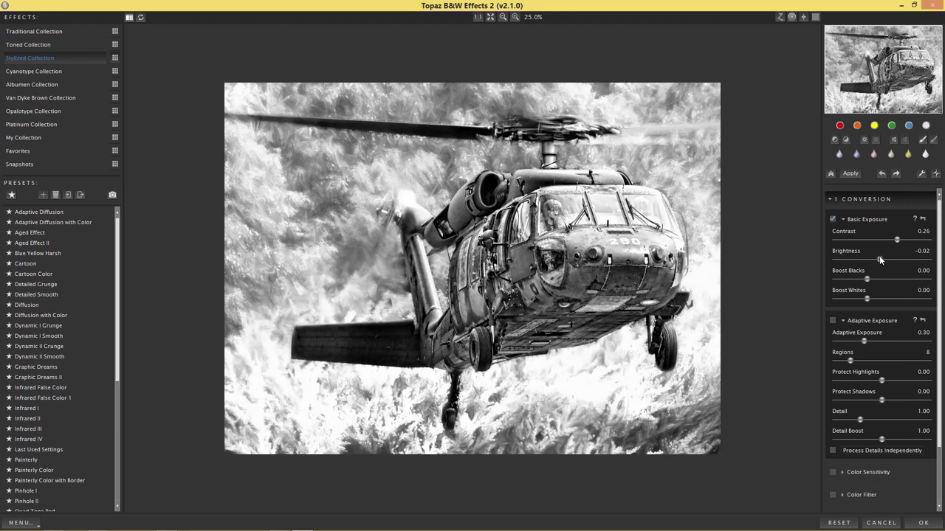
pyautogui.moveTo(890, 240); pyautogui.dragTo(898, 240)
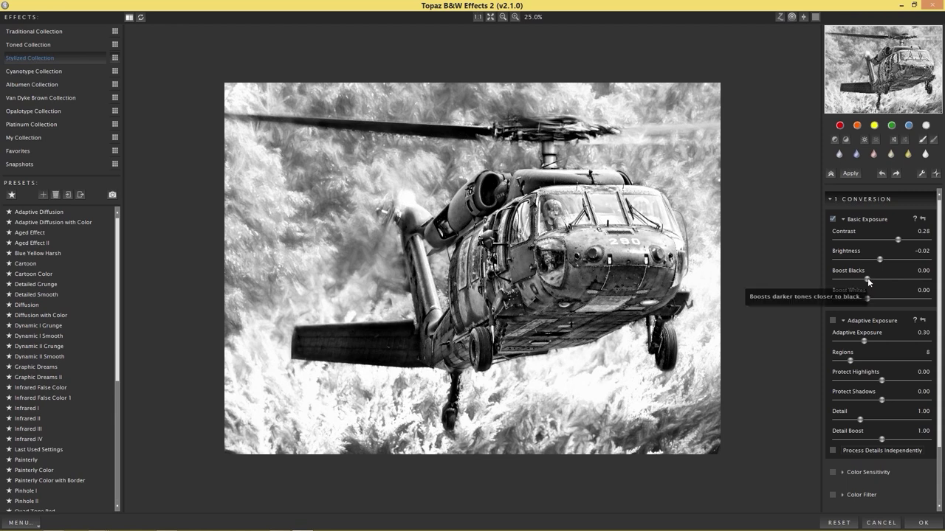
pyautogui.moveTo(867, 279); pyautogui.dragTo(869, 298)
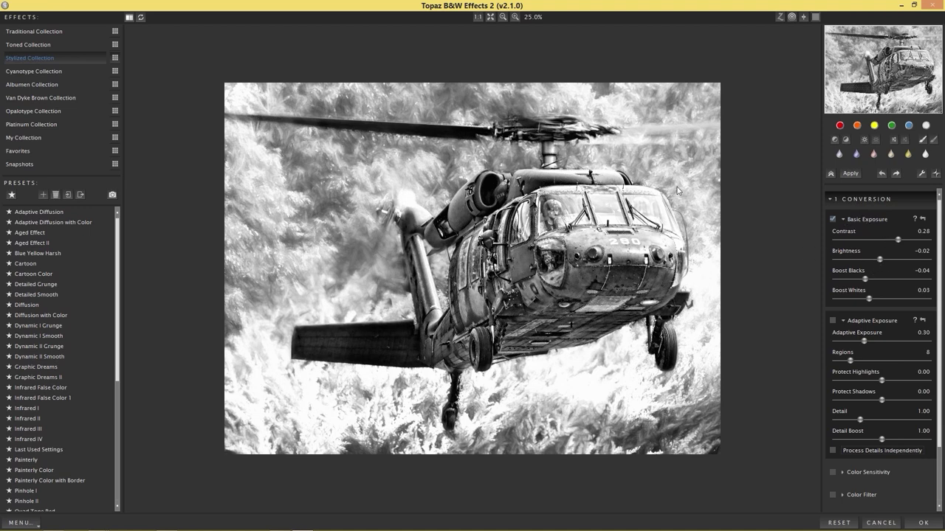
# Step: Compare the exposure-adjusted black-and-white preview with the unadjusted version of the image
pyautogui.click(561, 193)
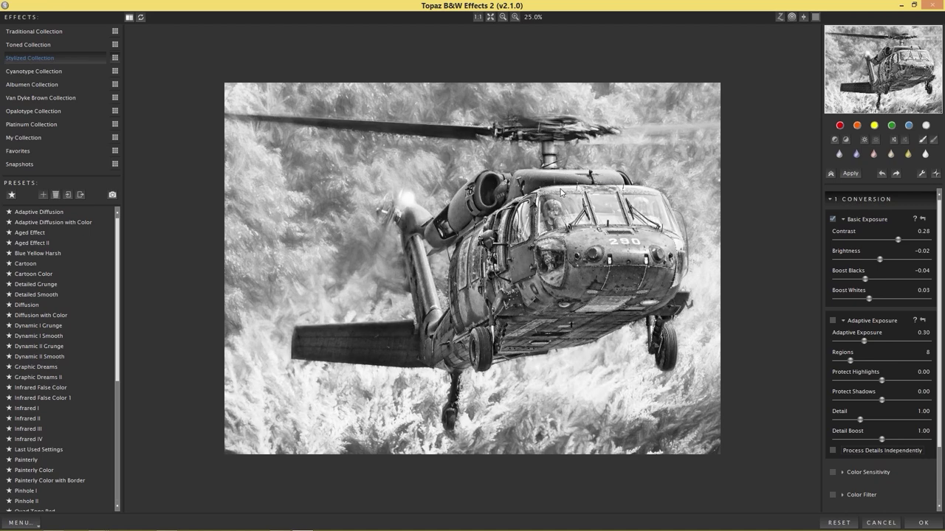
pyautogui.click(612, 281)
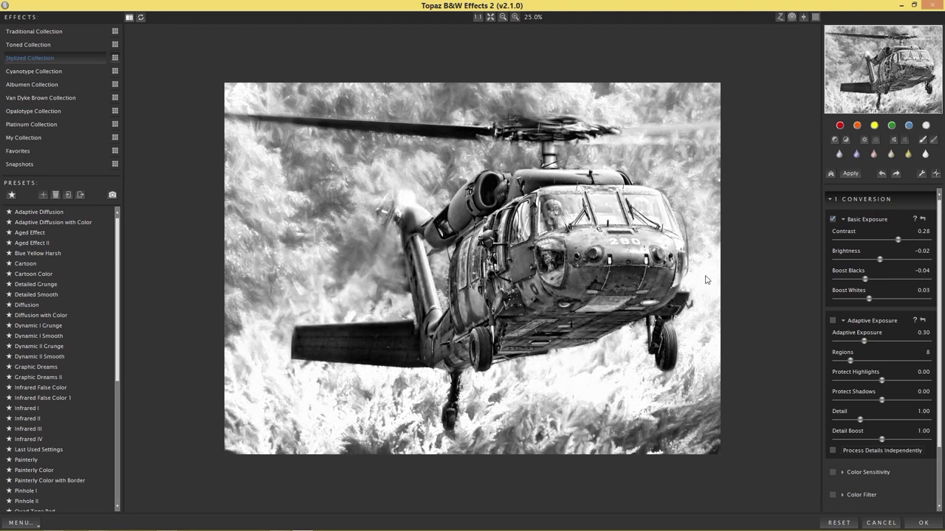
pyautogui.click(635, 285)
pyautogui.click(703, 285)
# Step: Enable Adaptive Exposure at 0.39 with 8 regions, fine-tune Protect Highlights and Detail, and collapse both exposure sections
pyautogui.click(833, 322)
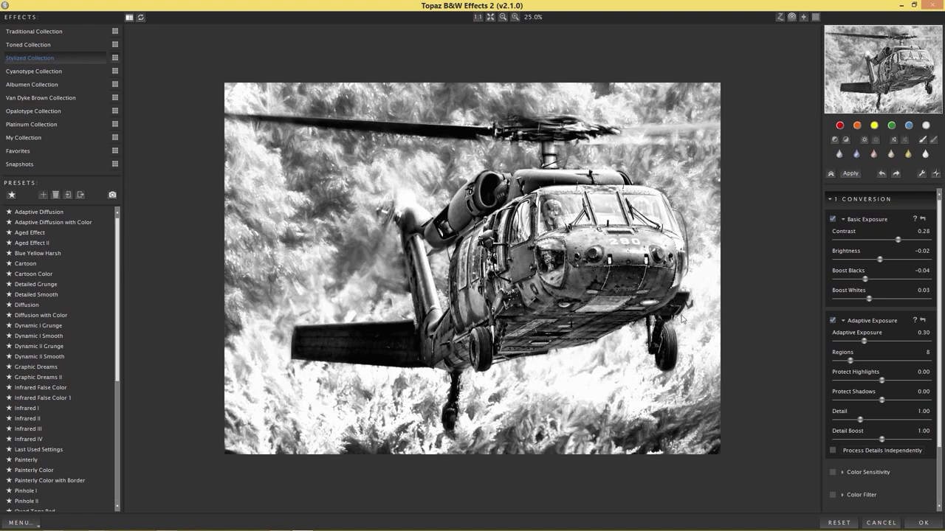
pyautogui.moveTo(863, 341); pyautogui.dragTo(900, 341)
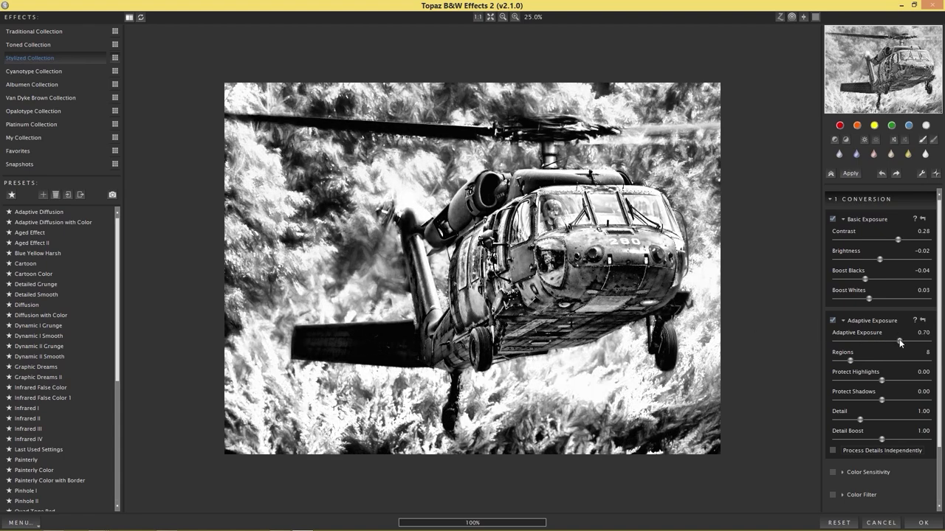
pyautogui.moveTo(851, 360); pyautogui.dragTo(883, 339)
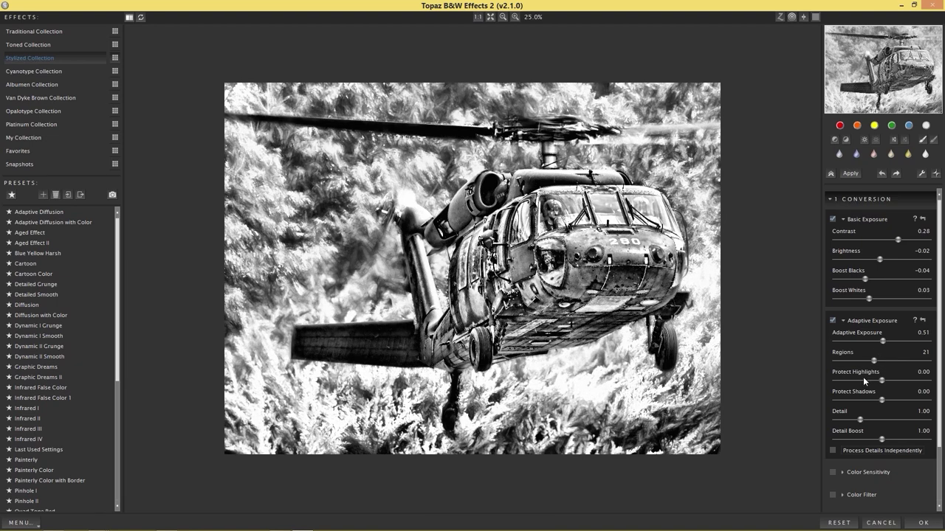
pyautogui.click(854, 359)
pyautogui.moveTo(854, 357); pyautogui.dragTo(847, 357)
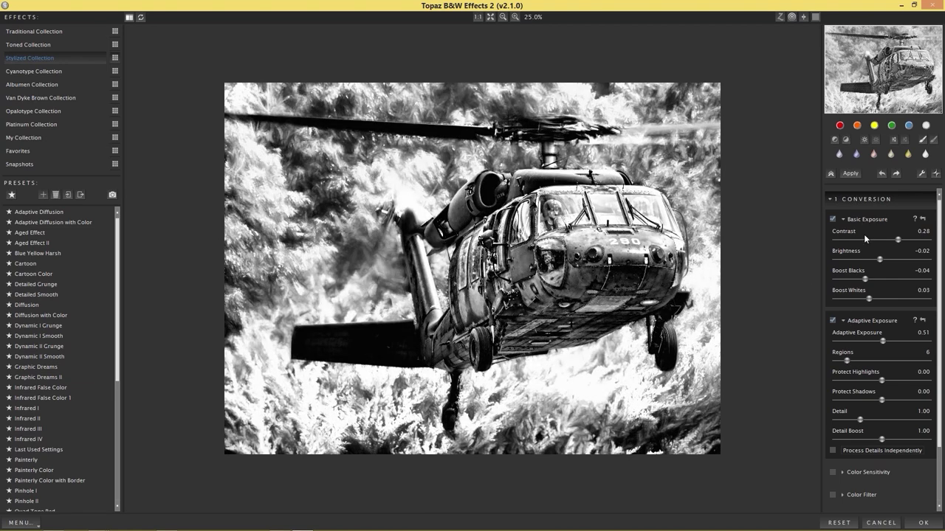
pyautogui.moveTo(881, 341); pyautogui.dragTo(850, 360)
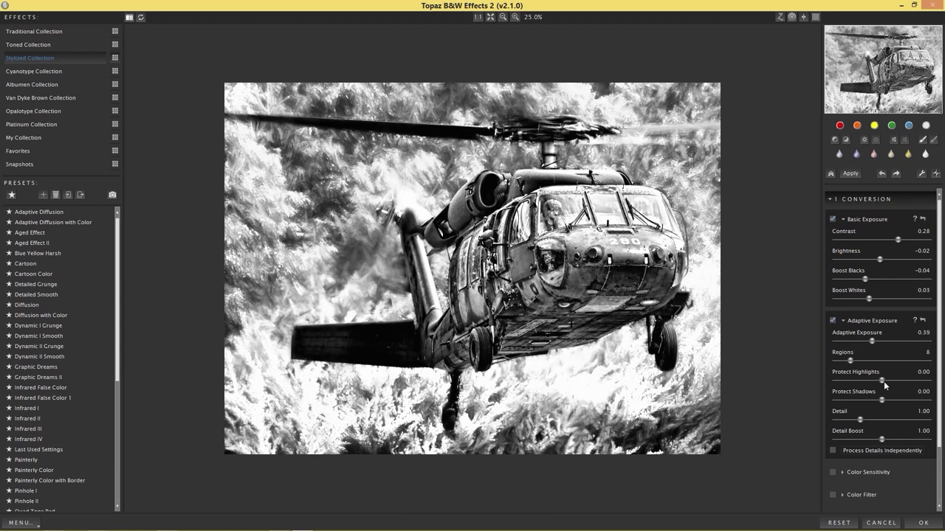
pyautogui.moveTo(882, 380)
pyautogui.mouseDown()
pyautogui.moveTo(838, 381)
pyautogui.moveTo(880, 381)
pyautogui.mouseUp()
pyautogui.moveTo(860, 420)
pyautogui.mouseDown()
pyautogui.moveTo(881, 418)
pyautogui.moveTo(860, 418)
pyautogui.mouseUp()
pyautogui.click(844, 320)
pyautogui.click(842, 218)
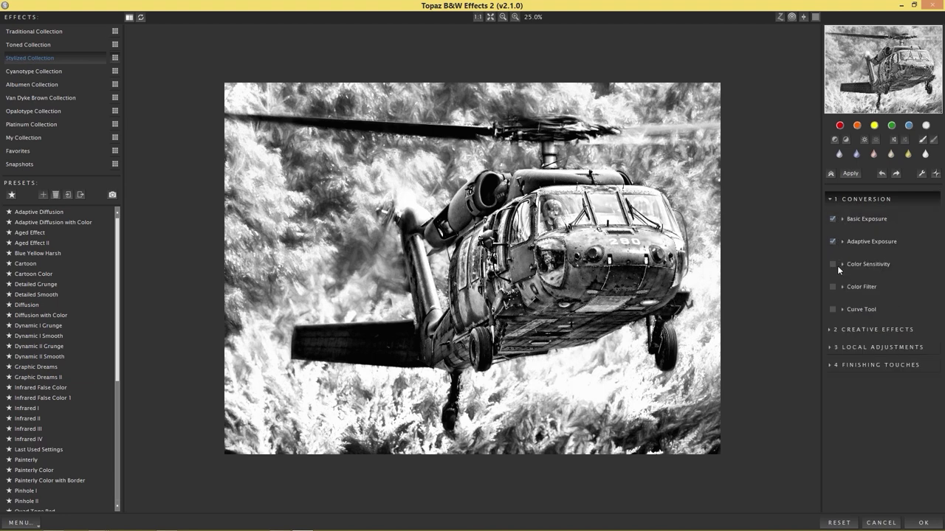
# Step: Enable Color Sensitivity and set Red to -0.01, Yellow to -0.60 and Green to -0.03
pyautogui.click(842, 264)
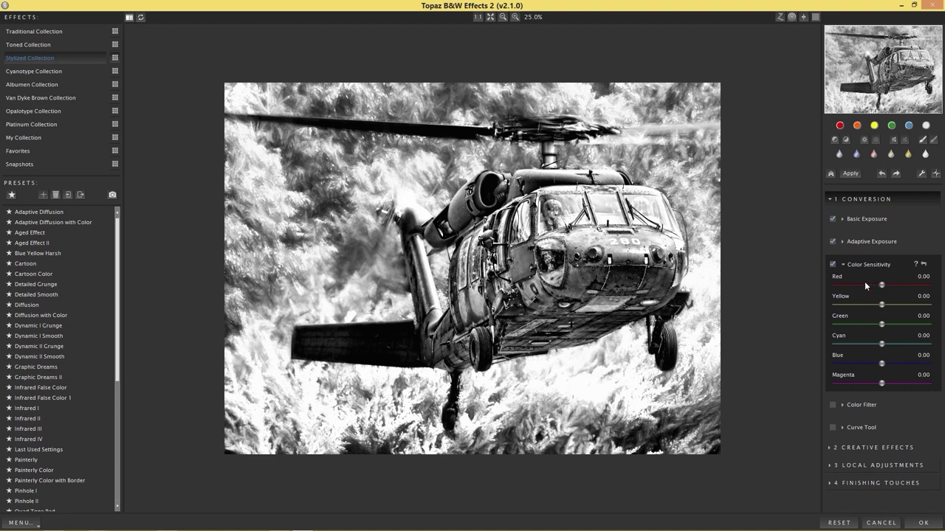
pyautogui.moveTo(907, 288)
pyautogui.mouseDown()
pyautogui.moveTo(842, 289)
pyautogui.moveTo(890, 290)
pyautogui.mouseUp()
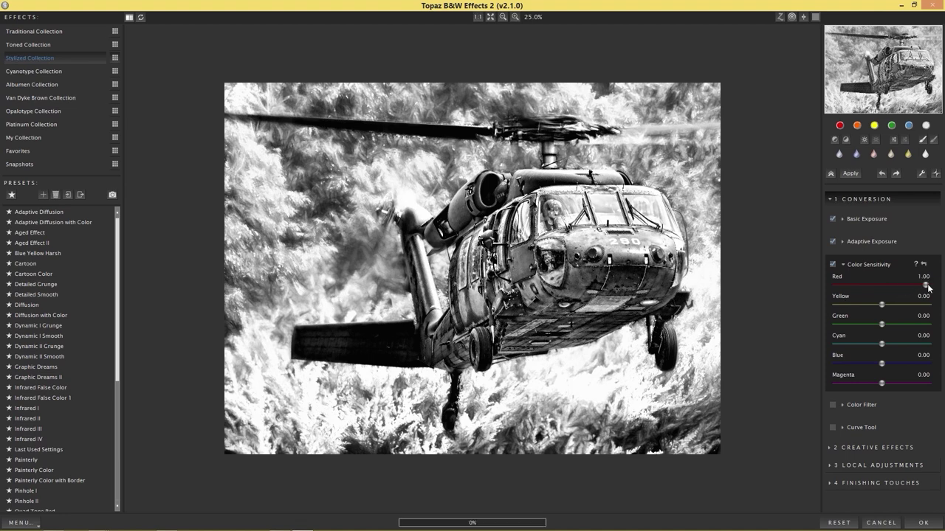
pyautogui.moveTo(927, 285); pyautogui.dragTo(854, 304)
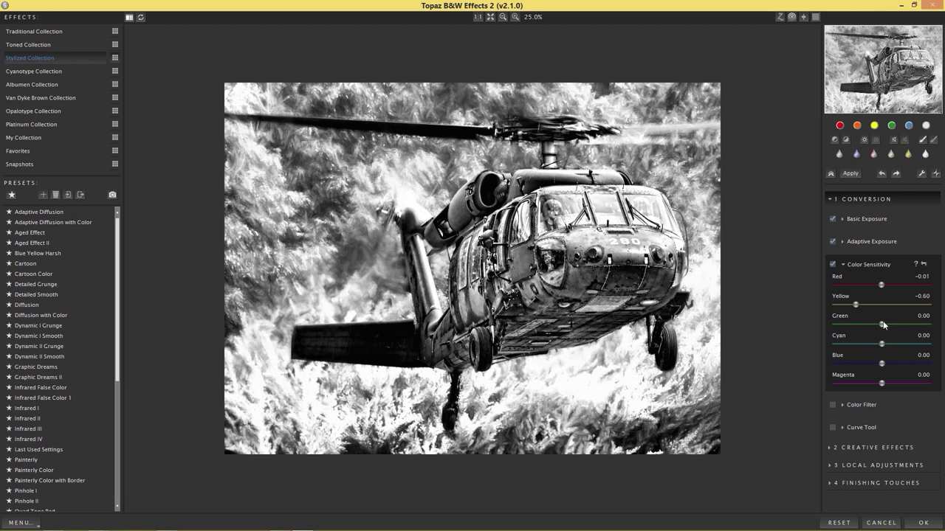
pyautogui.moveTo(883, 325)
pyautogui.mouseDown()
pyautogui.moveTo(926, 326)
pyautogui.moveTo(844, 326)
pyautogui.moveTo(893, 323)
pyautogui.moveTo(882, 325)
pyautogui.mouseUp()
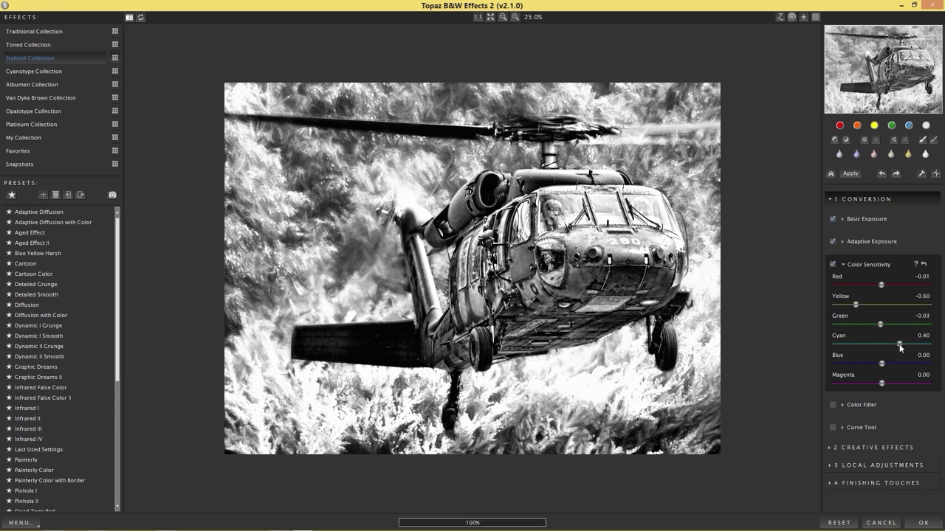
# Step: Set the Color Sensitivity of Cyan to 0.78 and Blue to -0.18
pyautogui.moveTo(898, 344)
pyautogui.mouseDown()
pyautogui.moveTo(867, 347)
pyautogui.moveTo(908, 346)
pyautogui.moveTo(883, 343)
pyautogui.mouseUp()
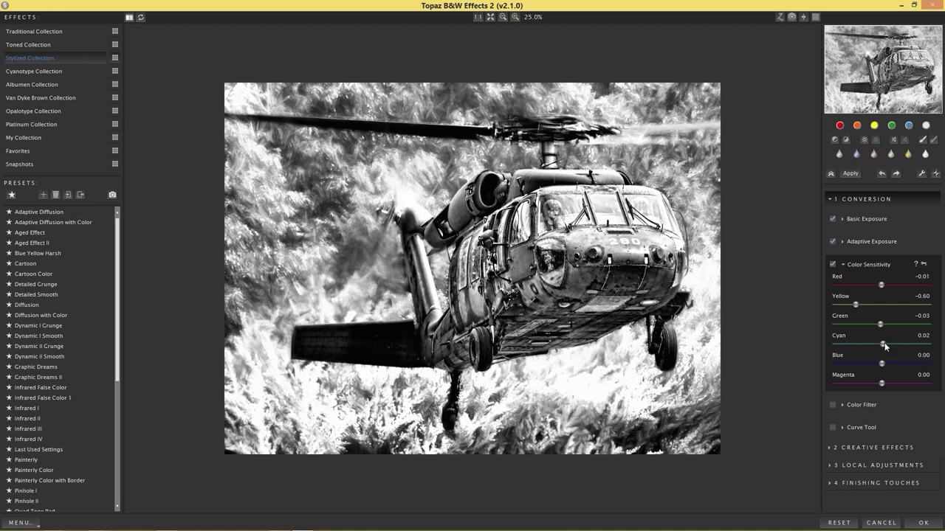
pyautogui.moveTo(902, 340); pyautogui.dragTo(919, 339)
pyautogui.moveTo(881, 364); pyautogui.dragTo(840, 363)
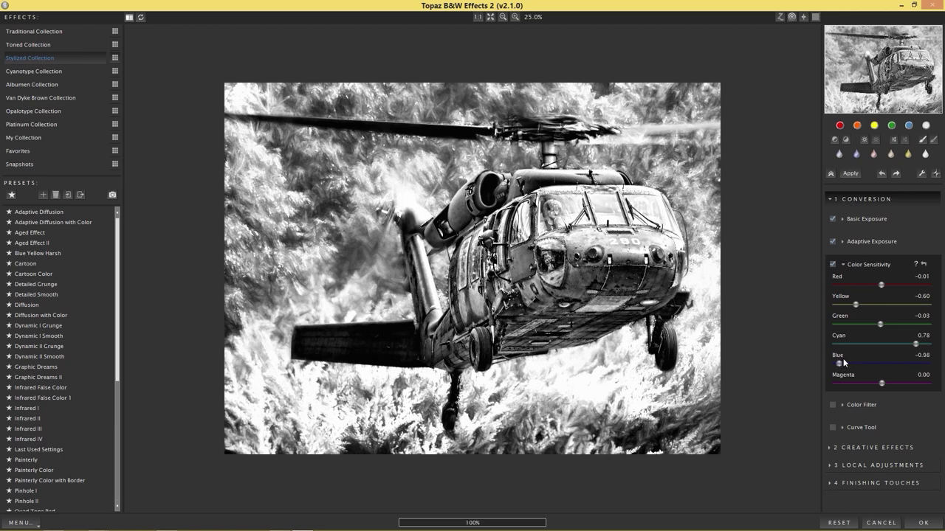
pyautogui.moveTo(872, 364); pyautogui.dragTo(874, 365)
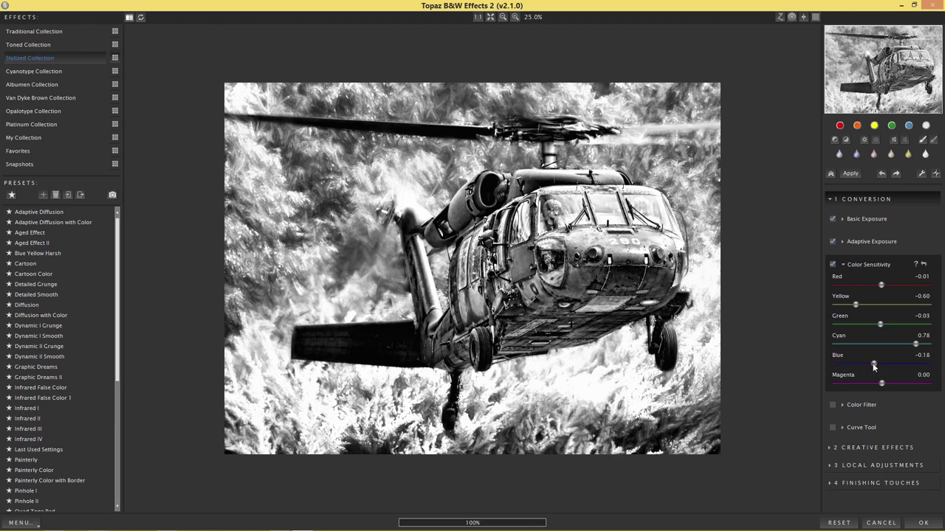
# Step: Compare the preview with and without Color Sensitivity, keep it enabled, and apply the black-and-white effect to the layer
pyautogui.click(833, 264)
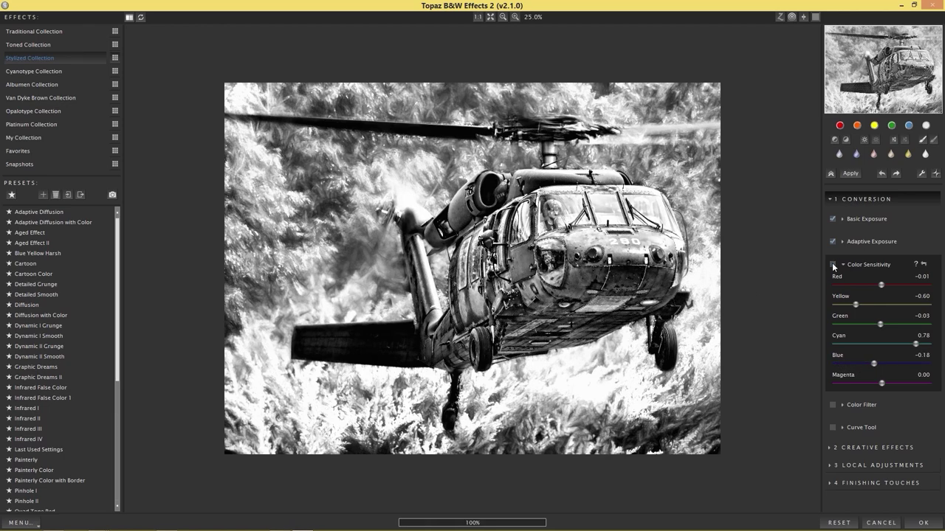
pyautogui.click(833, 264)
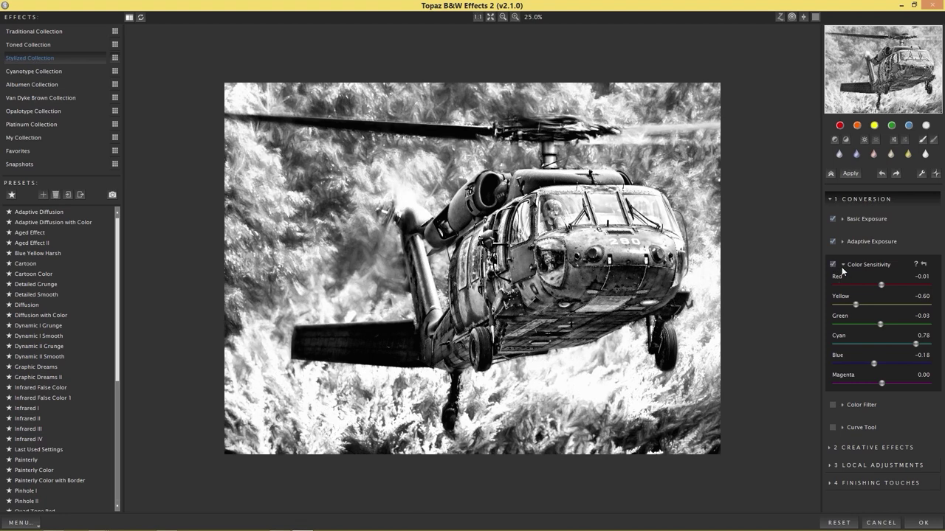
pyautogui.click(842, 264)
pyautogui.click(927, 523)
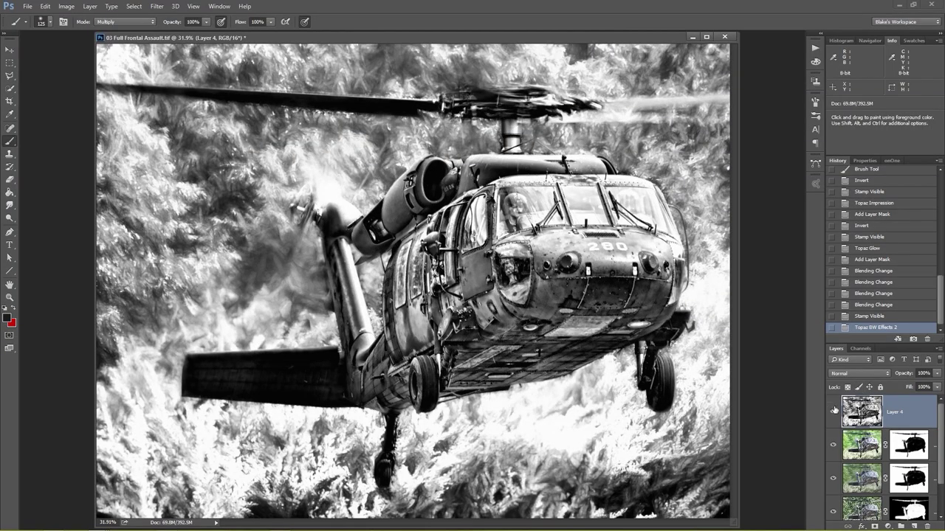
# Step: Set the black-and-white layer's blend mode to Luminosity and compare the image with the layer hidden and shown
pyautogui.click(854, 374)
pyautogui.click(847, 369)
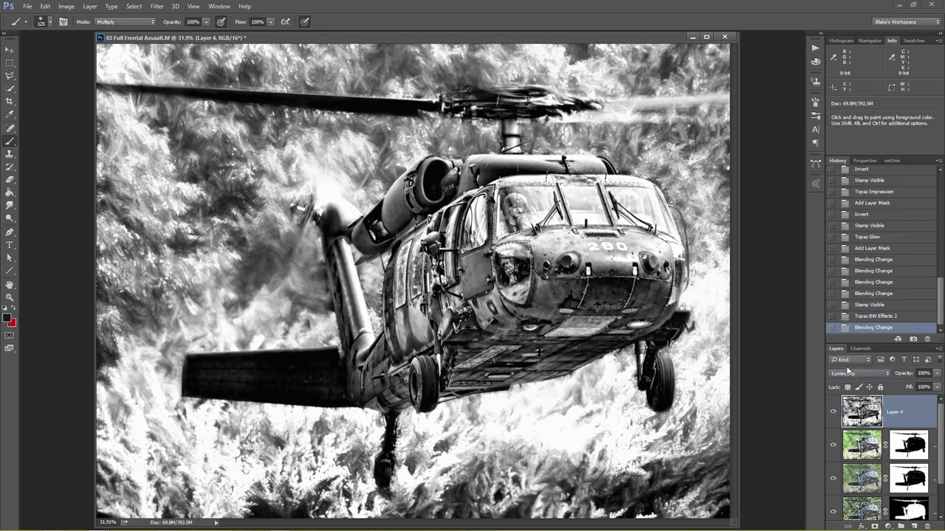
pyautogui.click(837, 418)
pyautogui.click(834, 413)
pyautogui.click(834, 412)
pyautogui.click(834, 412)
# Step: Compare the black-and-white layer in Normal and Luminosity blending, ending on Luminosity, and check the image with the layer hidden and shown
pyautogui.click(853, 372)
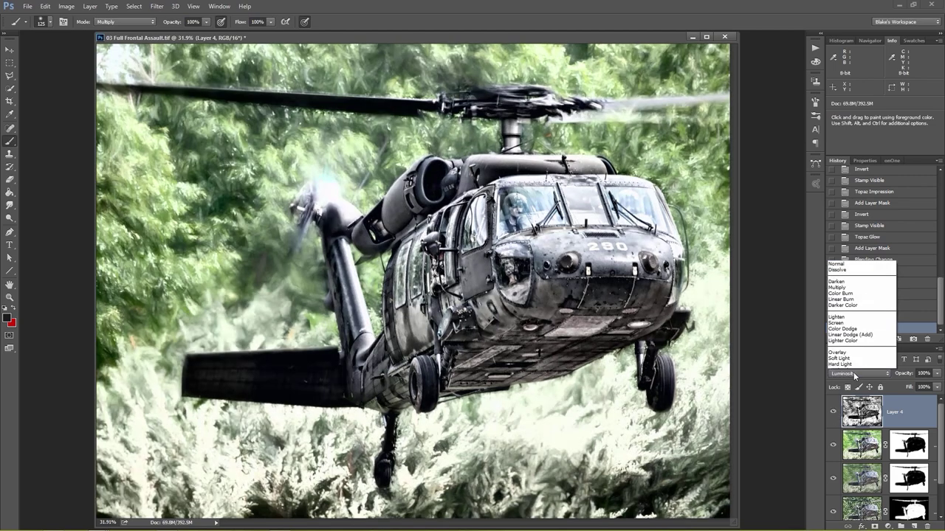
pyautogui.click(846, 183)
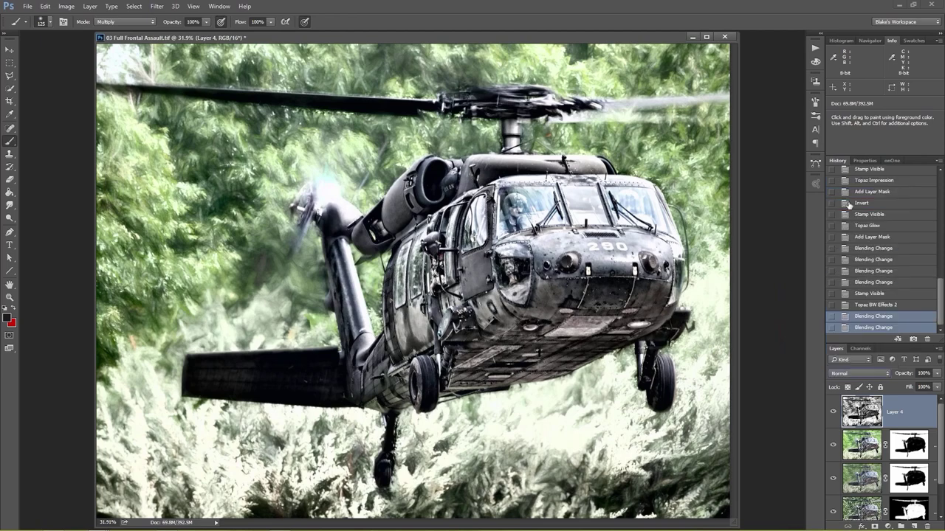
pyautogui.hotkey('shift', 'alt', 'y')
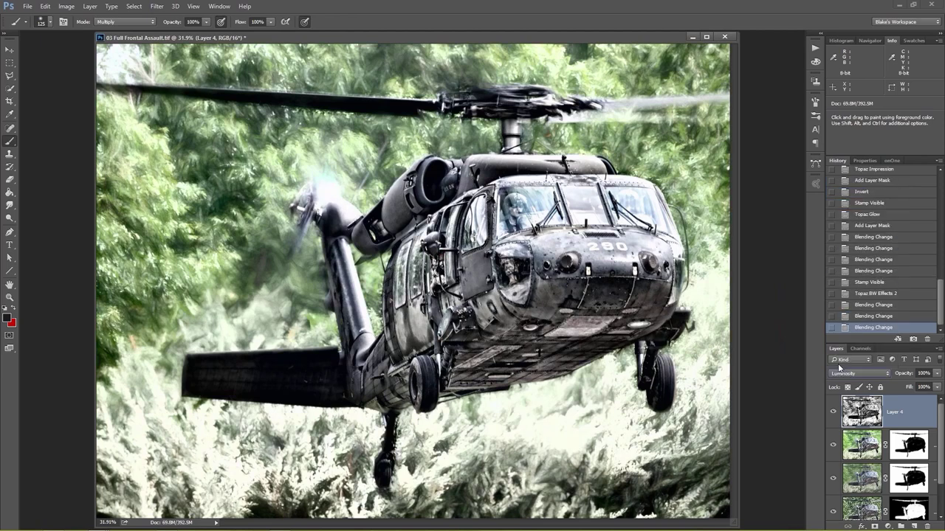
pyautogui.scroll(-1, 841, 403)
pyautogui.scroll(1, 842, 403)
pyautogui.click(833, 412)
pyautogui.click(834, 412)
pyautogui.click(834, 414)
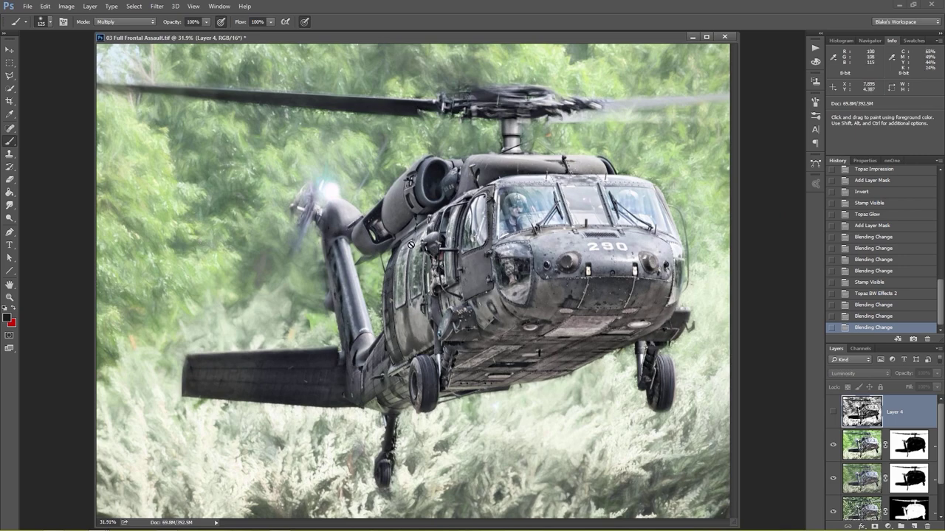
pyautogui.click(834, 411)
# Step: Copy the white-helicopter mask from the lower layer onto the black-and-white layer and compare with that layer hidden
pyautogui.press('alt')
pyautogui.moveTo(911, 510); pyautogui.dragTo(908, 415)
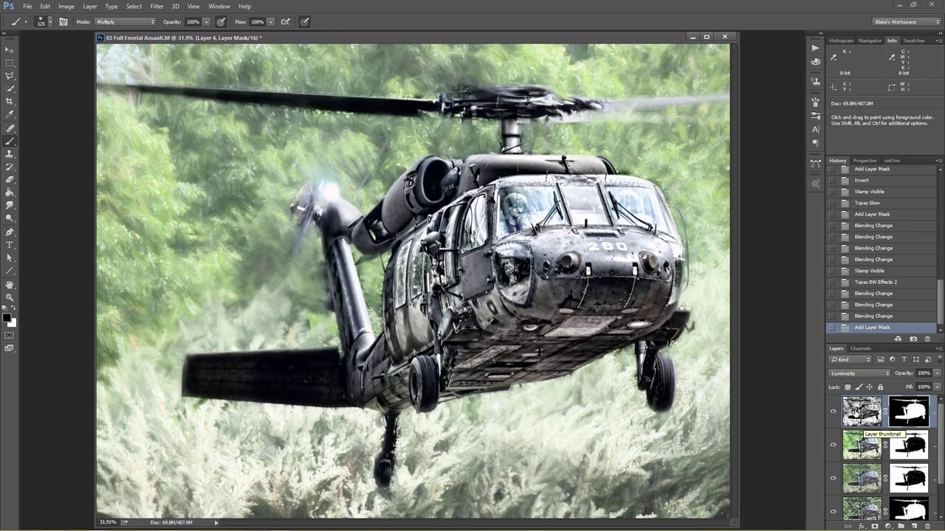
pyautogui.click(834, 412)
pyautogui.click(834, 412)
# Step: Stamp all visible layers into a new layer and start the Path Blur filter on it
pyautogui.click(860, 413)
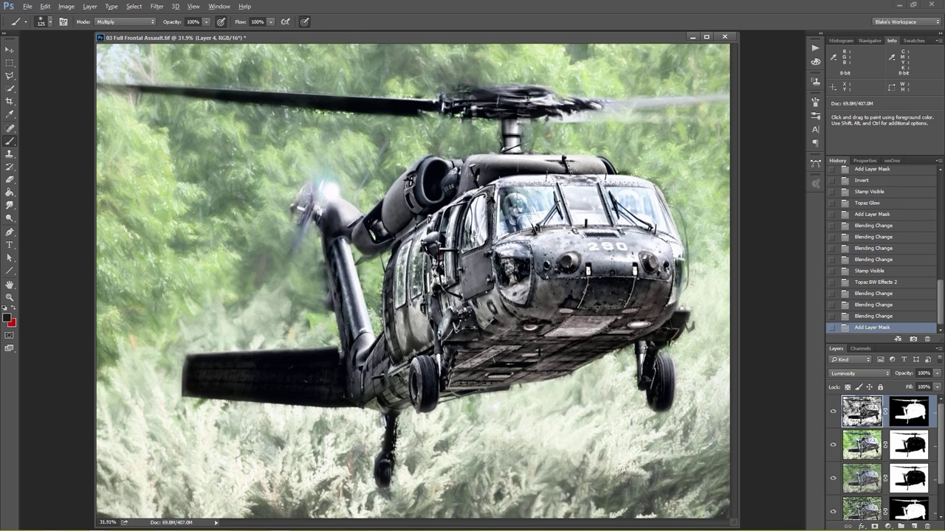
pyautogui.hotkey('ctrl', 'shift', 'alt', 'e')
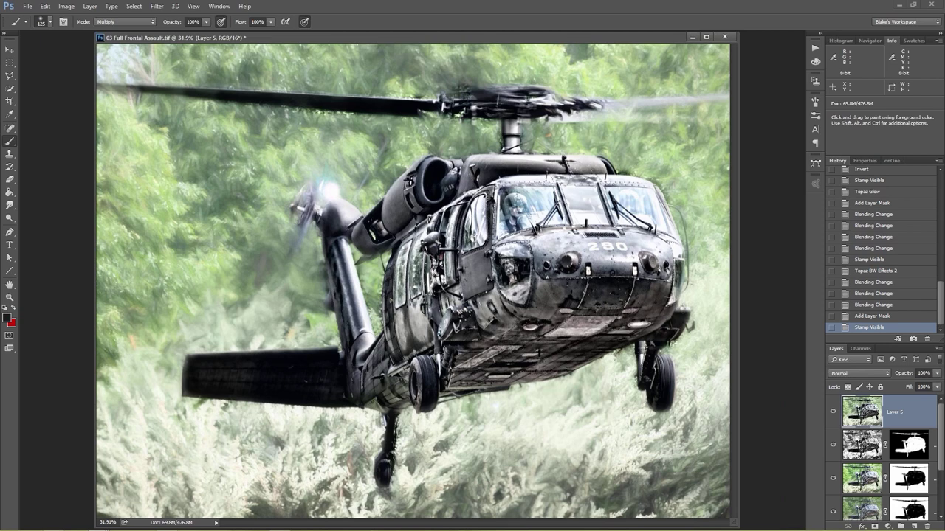
pyautogui.click(163, 7)
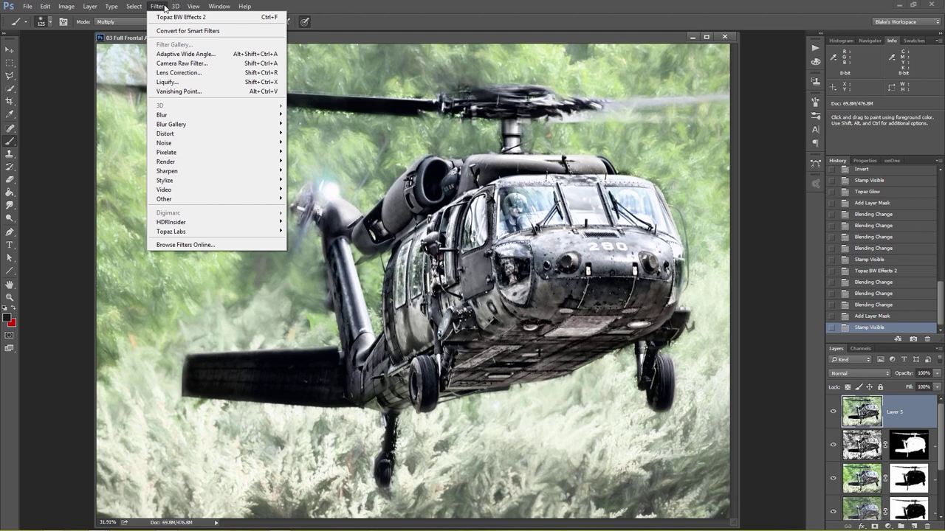
pyautogui.moveTo(172, 127)
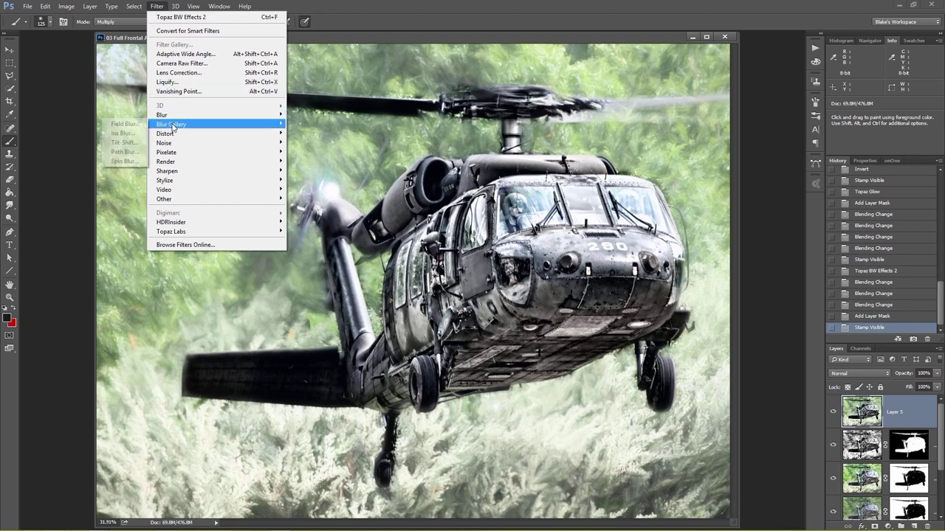
pyautogui.click(122, 151)
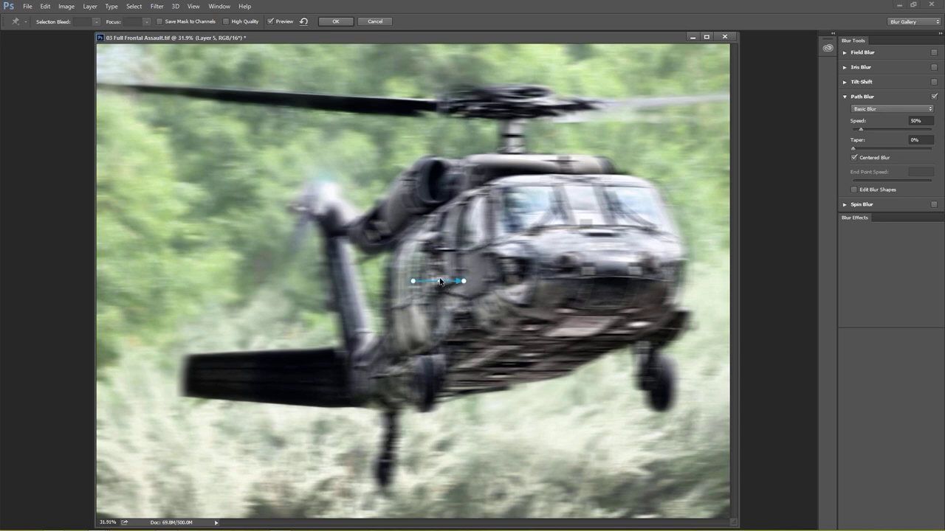
# Step: Stretch the blur path into a wide arc from the trees beside the tail over the helicopter to beyond its nose
pyautogui.moveTo(438, 280); pyautogui.dragTo(448, 102)
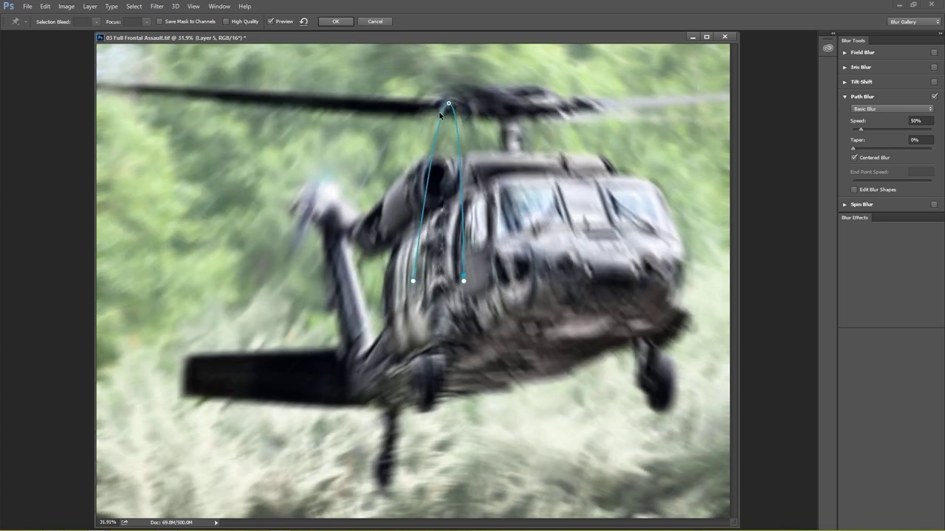
pyautogui.moveTo(414, 281); pyautogui.dragTo(281, 228)
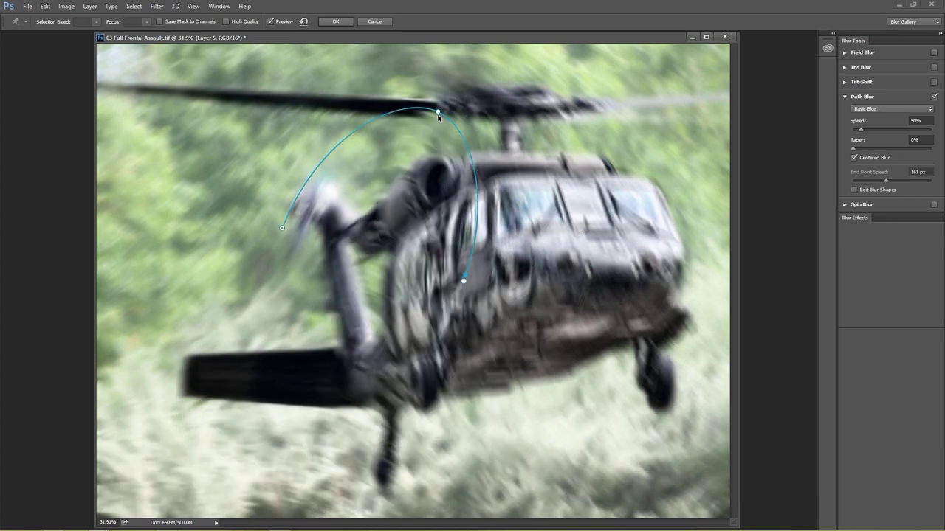
pyautogui.moveTo(281, 228); pyautogui.dragTo(190, 241)
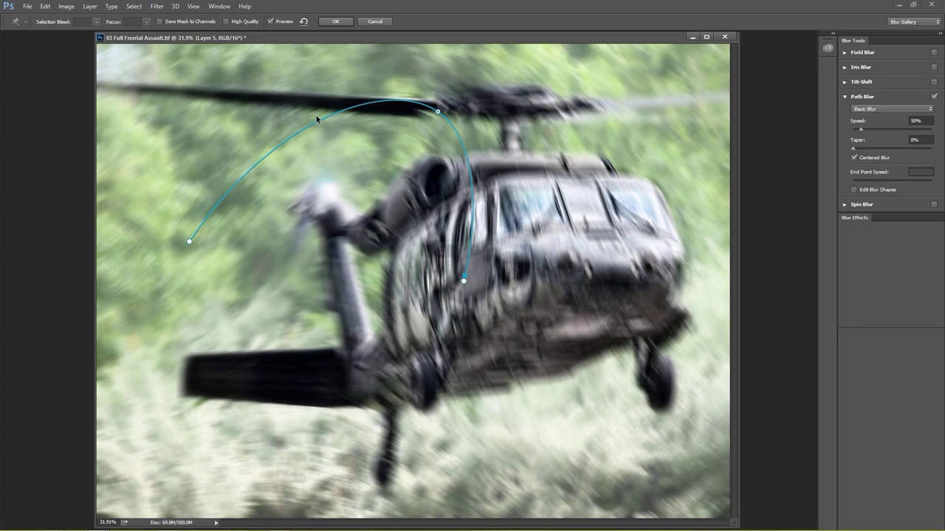
pyautogui.moveTo(316, 116); pyautogui.dragTo(282, 98)
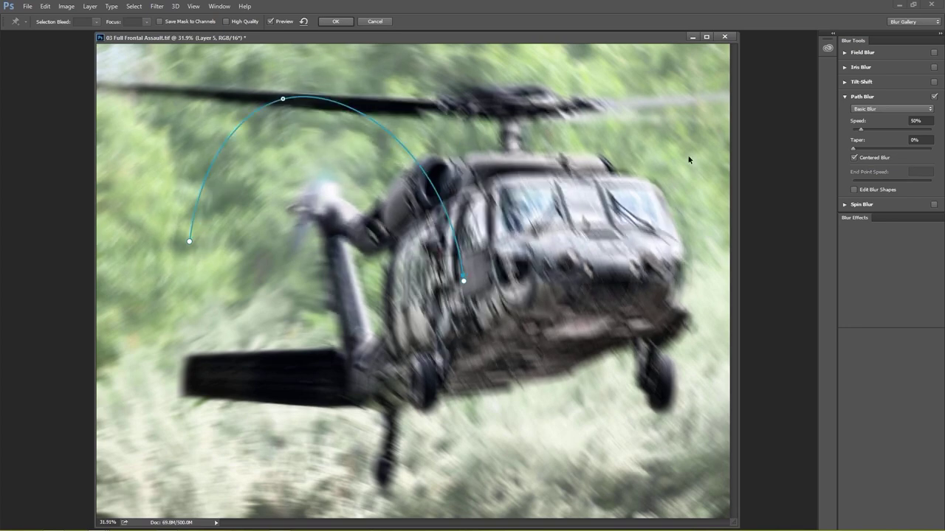
pyautogui.moveTo(689, 160); pyautogui.dragTo(694, 137)
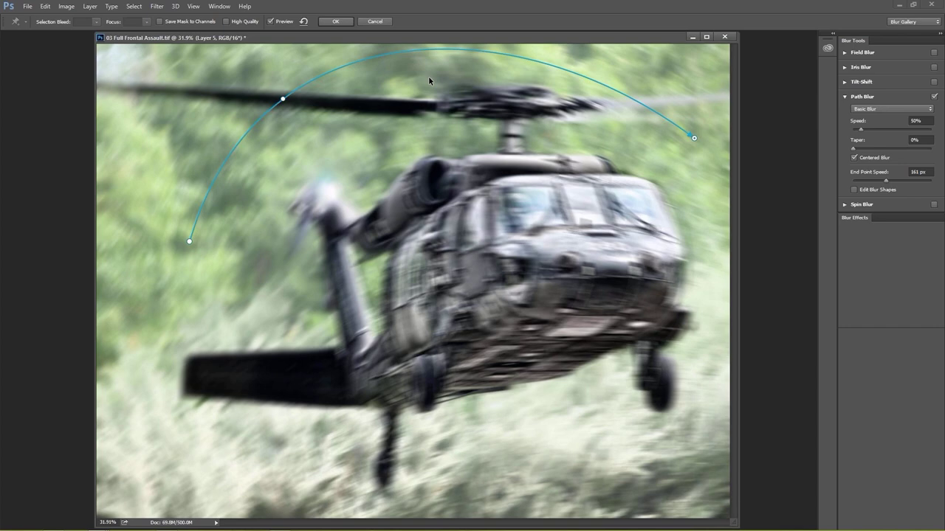
# Step: Add a path point near the rotor hub, align the path's end with the far rotor blade, and tighten the curve around the tail
pyautogui.moveTo(429, 78); pyautogui.dragTo(431, 109)
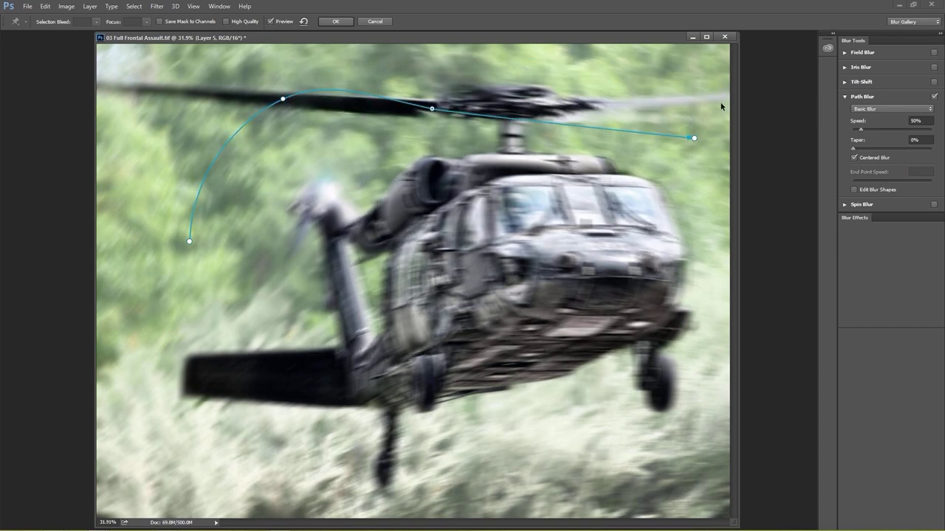
pyautogui.moveTo(721, 106); pyautogui.dragTo(721, 103)
pyautogui.moveTo(189, 242); pyautogui.dragTo(244, 272)
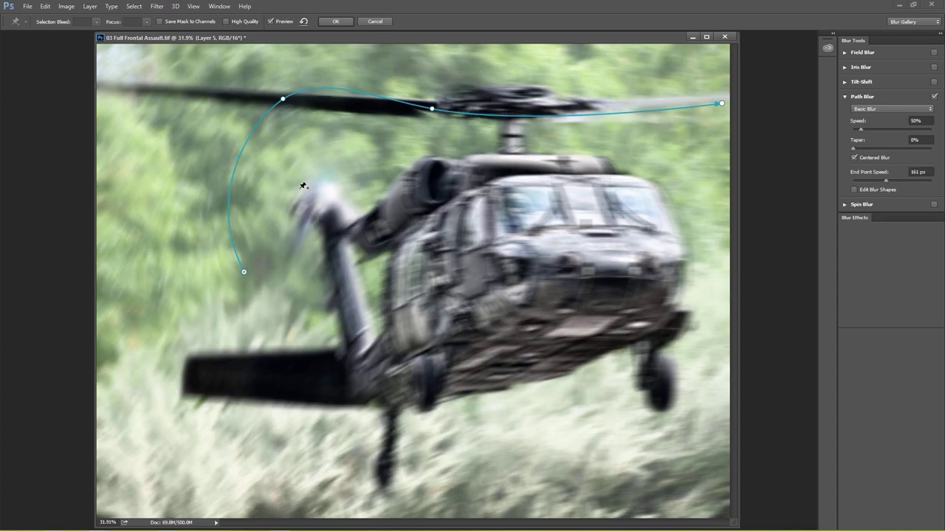
pyautogui.moveTo(283, 99); pyautogui.dragTo(266, 109)
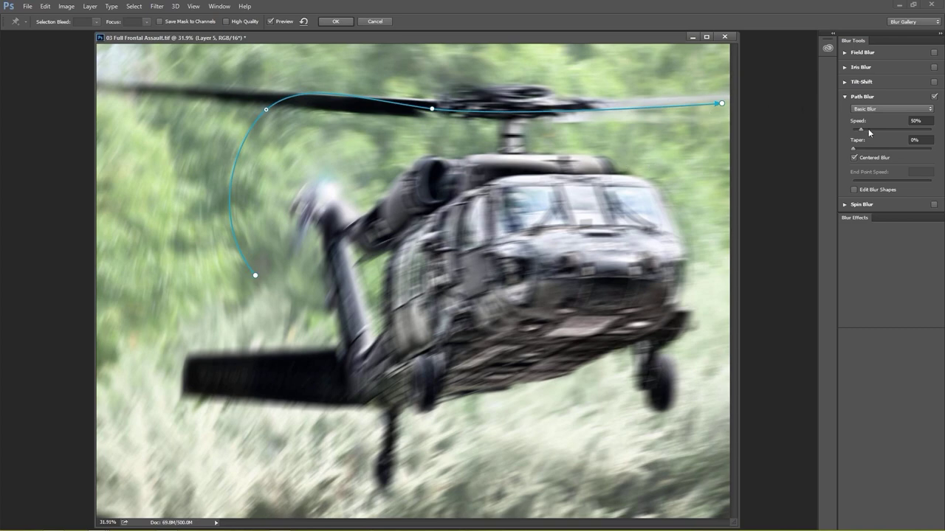
# Step: Set the Path Blur Speed to 91%, raise the Taper, and apply the blur to the layer
pyautogui.moveTo(868, 131)
pyautogui.mouseDown()
pyautogui.moveTo(881, 129)
pyautogui.moveTo(868, 131)
pyautogui.mouseUp()
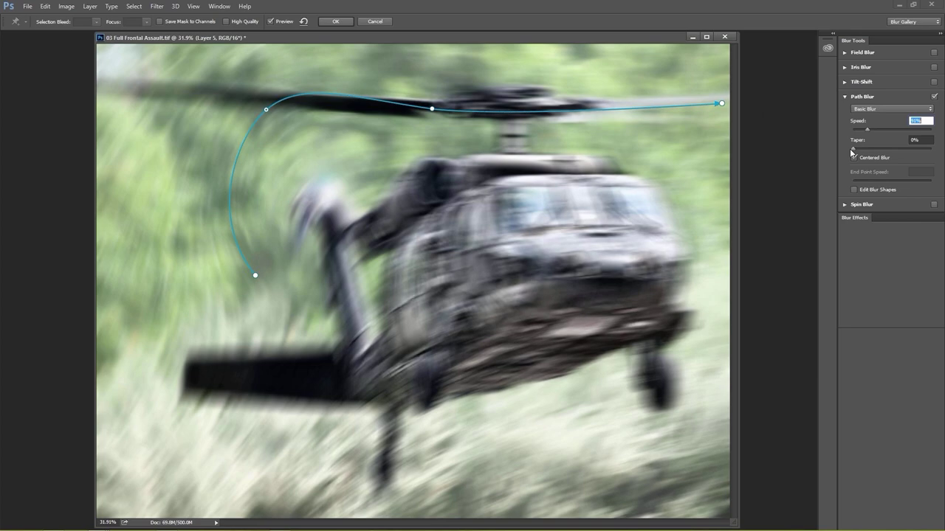
pyautogui.press('Tab')
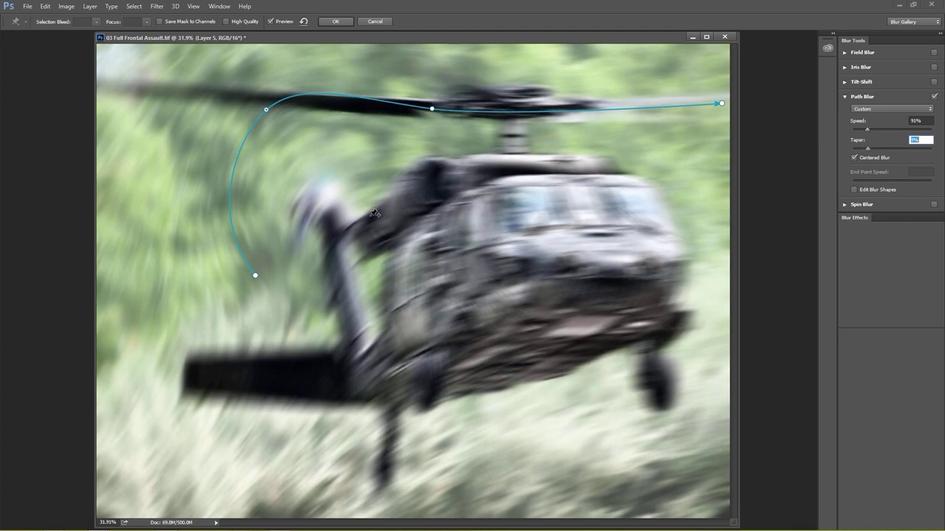
pyautogui.click(339, 21)
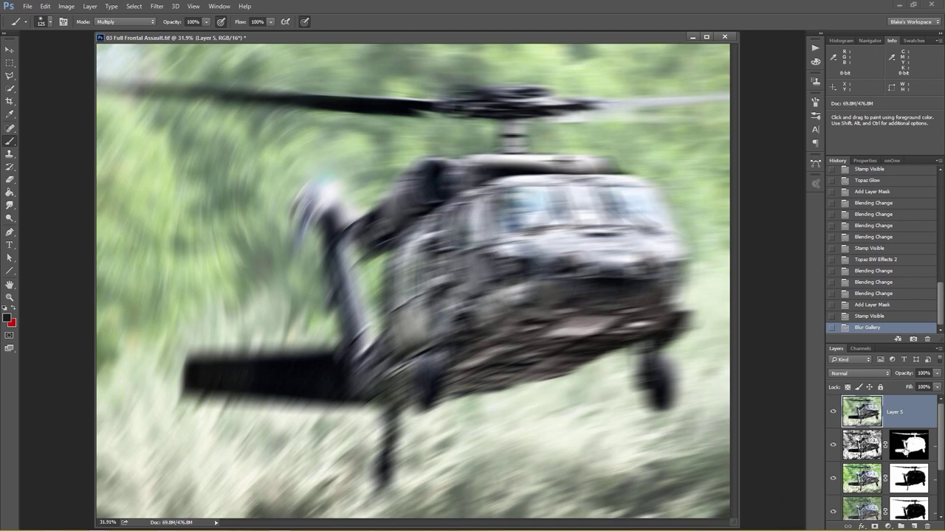
# Step: Copy the helicopter mask onto the blur layer, invert it, and lower the layer's opacity to 63%
pyautogui.moveTo(905, 456); pyautogui.dragTo(907, 418)
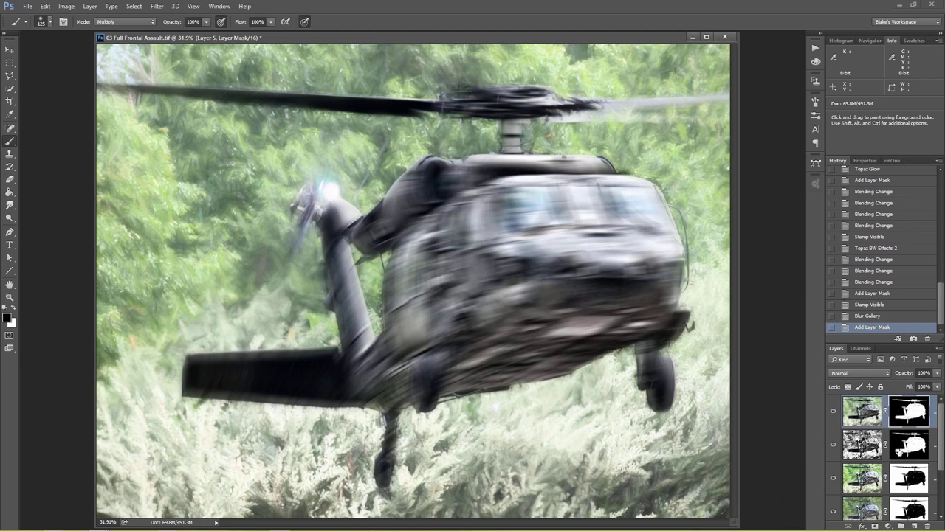
pyautogui.hotkey('ctrl', 'i')
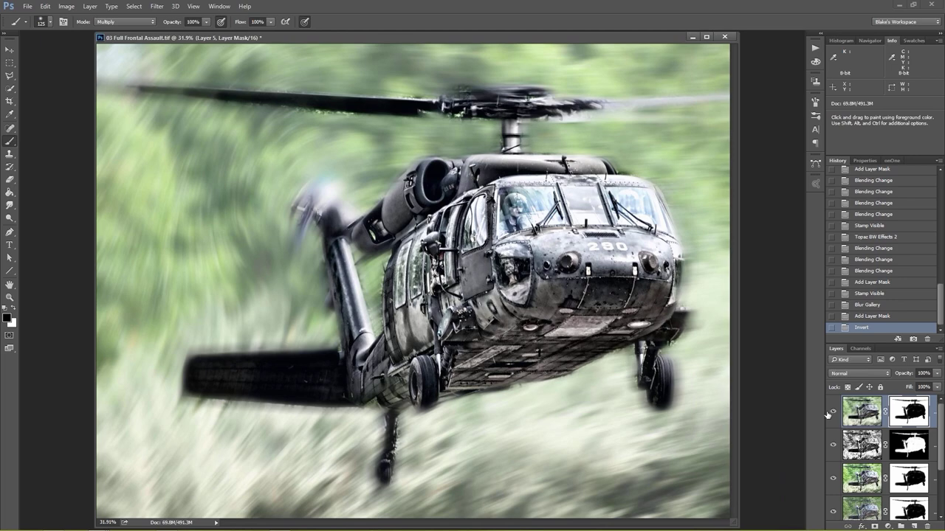
pyautogui.click(861, 411)
pyautogui.click(937, 387)
pyautogui.moveTo(937, 387); pyautogui.dragTo(919, 387)
# Step: Enlarge the brush to 1700 px and paint on the blur layer's mask across the grass beneath the helicopter
pyautogui.click(919, 411)
pyautogui.press(']')
pyautogui.press(']')
pyautogui.press(']')
pyautogui.press(']')
pyautogui.press(']')
pyautogui.press(']')
pyautogui.press(']')
pyautogui.press(']')
pyautogui.press(']')
pyautogui.press(']')
pyautogui.press(']')
pyautogui.press(']')
pyautogui.press(']')
pyautogui.press(']')
pyautogui.press(']')
pyautogui.press(']')
pyautogui.press(']')
pyautogui.press(']')
pyautogui.press(']')
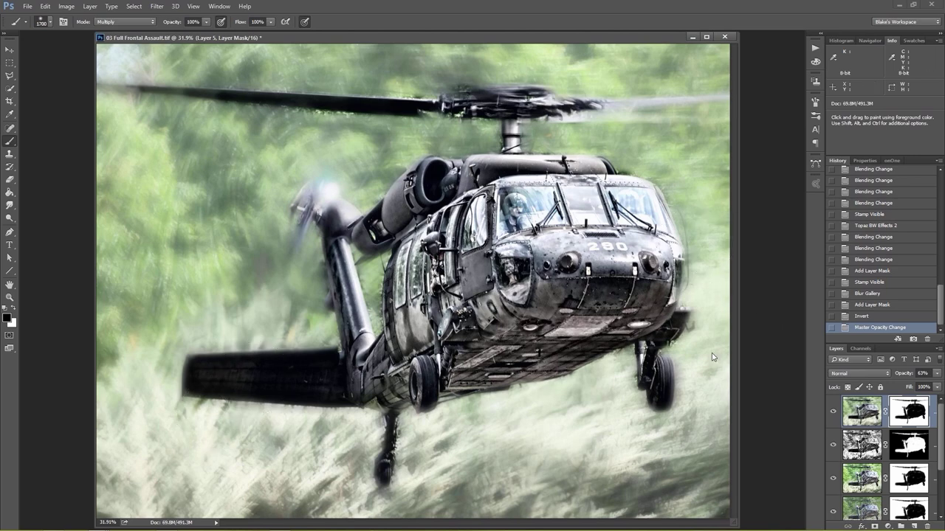
pyautogui.moveTo(236, 431)
pyautogui.mouseDown()
pyautogui.moveTo(205, 455)
pyautogui.moveTo(177, 425)
pyautogui.moveTo(302, 414)
pyautogui.moveTo(603, 427)
pyautogui.moveTo(559, 463)
pyautogui.mouseUp()
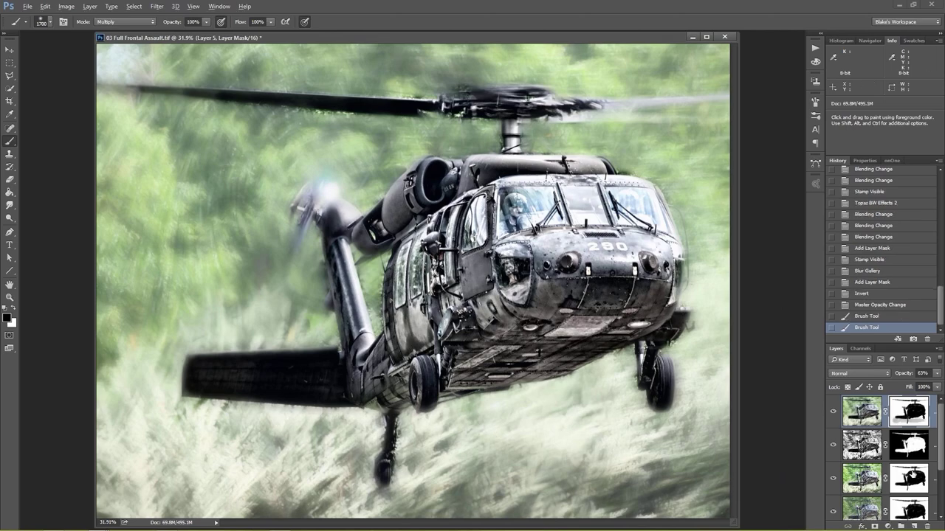
# Step: Display the blur layer's mask alone, extend the painting across the whole foreground, return to the image, and compare with the layer hidden
pyautogui.keyDown('alt'); pyautogui.click(915, 418); pyautogui.keyUp('alt')
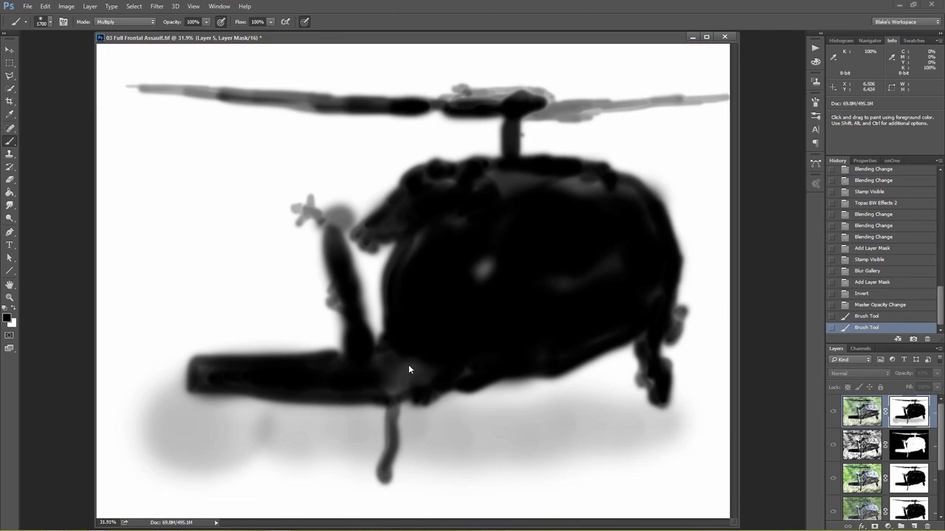
pyautogui.moveTo(516, 436)
pyautogui.mouseDown()
pyautogui.moveTo(625, 400)
pyautogui.moveTo(636, 417)
pyautogui.moveTo(697, 404)
pyautogui.moveTo(637, 382)
pyautogui.mouseUp()
pyautogui.moveTo(530, 437)
pyautogui.mouseDown()
pyautogui.moveTo(483, 452)
pyautogui.moveTo(221, 472)
pyautogui.moveTo(99, 457)
pyautogui.moveTo(113, 447)
pyautogui.moveTo(87, 439)
pyautogui.moveTo(141, 453)
pyautogui.moveTo(136, 497)
pyautogui.moveTo(106, 525)
pyautogui.moveTo(101, 516)
pyautogui.moveTo(241, 526)
pyautogui.moveTo(318, 509)
pyautogui.moveTo(232, 511)
pyautogui.moveTo(322, 500)
pyautogui.moveTo(518, 500)
pyautogui.moveTo(420, 514)
pyautogui.moveTo(487, 476)
pyautogui.moveTo(489, 504)
pyautogui.moveTo(717, 466)
pyautogui.moveTo(715, 448)
pyautogui.moveTo(678, 445)
pyautogui.moveTo(116, 464)
pyautogui.mouseUp()
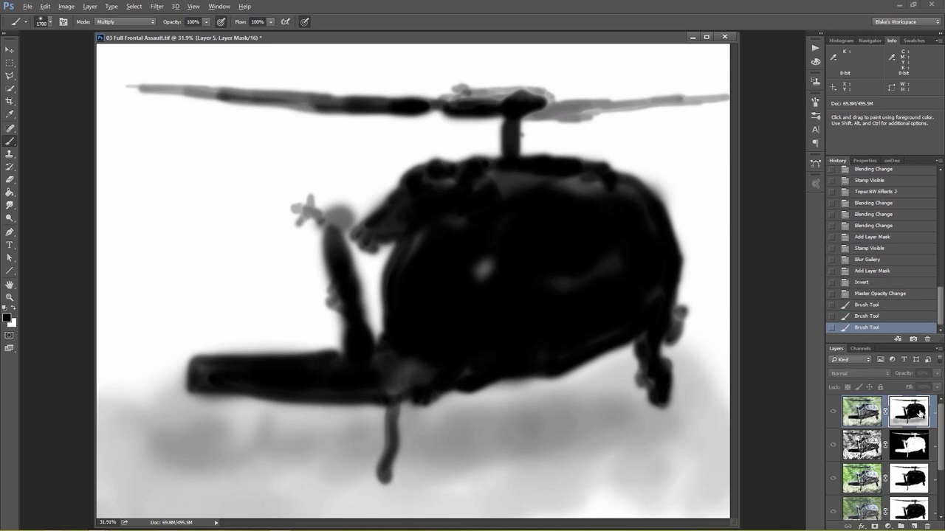
pyautogui.keyDown('alt'); pyautogui.click(917, 415); pyautogui.keyUp('alt')
pyautogui.keyDown('alt'); pyautogui.click(917, 414); pyautogui.keyUp('alt')
pyautogui.keyDown('alt'); pyautogui.click(917, 414); pyautogui.keyUp('alt')
pyautogui.keyDown('alt'); pyautogui.click(916, 414); pyautogui.keyUp('alt')
pyautogui.keyDown('alt'); pyautogui.click(916, 417); pyautogui.keyUp('alt')
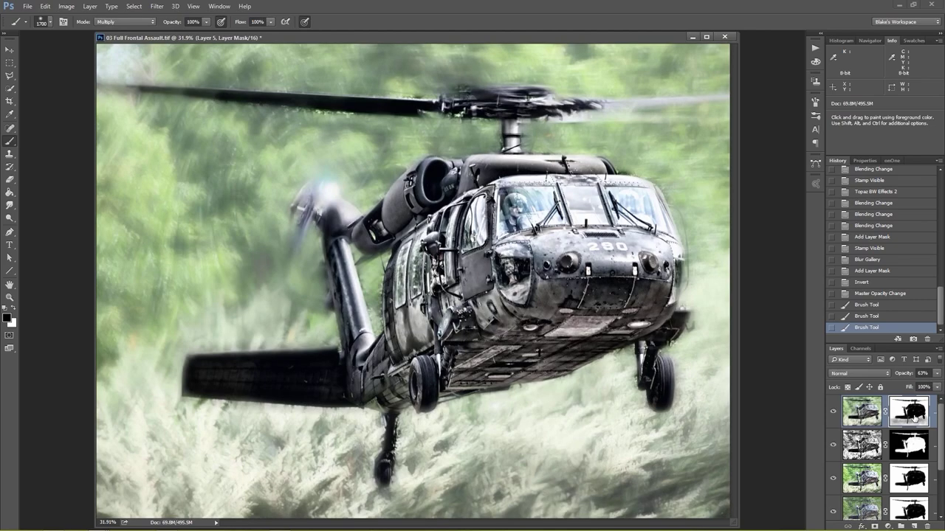
pyautogui.click(833, 414)
pyautogui.click(832, 413)
# Step: Stamp all visible layers into a new layer and open it in Topaz ReStyle
pyautogui.hotkey('ctrl', 'shift', 'alt', 'e')
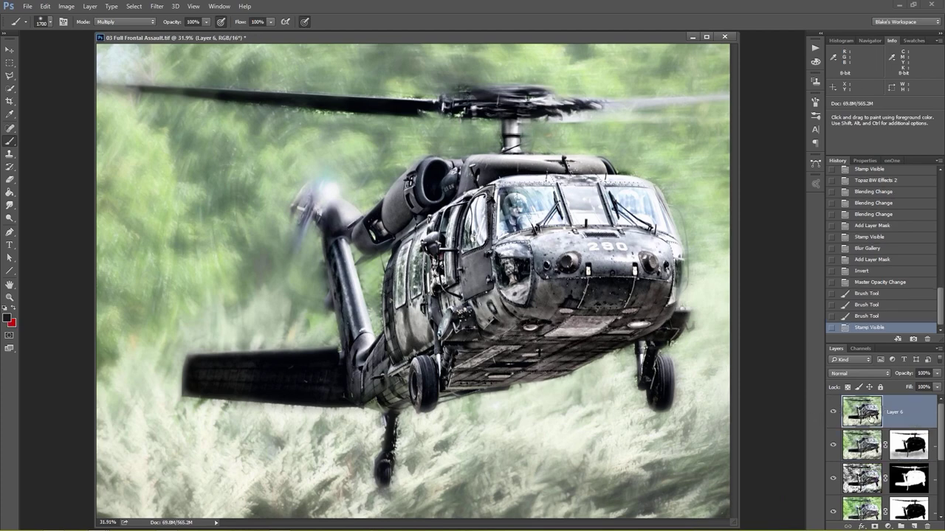
pyautogui.click(155, 9)
pyautogui.moveTo(177, 231)
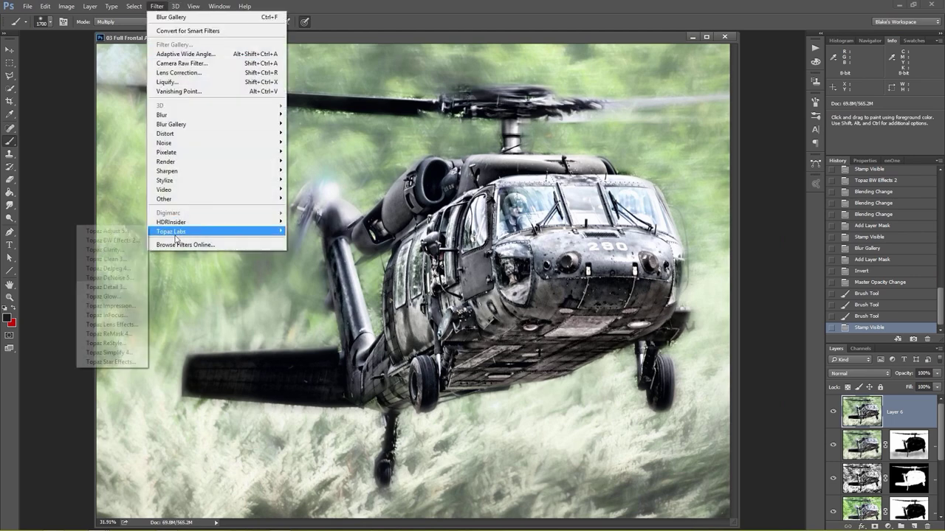
pyautogui.click(113, 343)
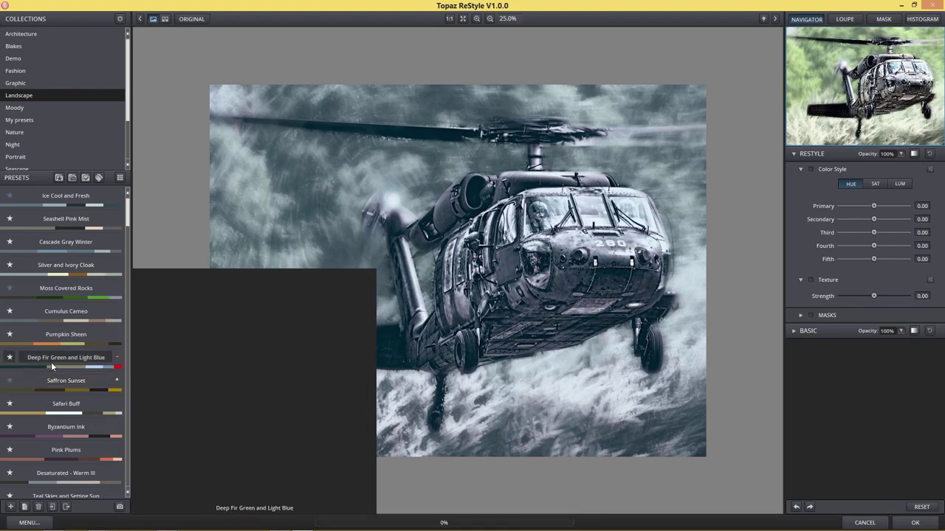
# Step: Try the Landscape presets Deep Fir Green and Light Blue, Saffron Sunset, and Moss Covered Rocks on the helicopter
pyautogui.click(90, 362)
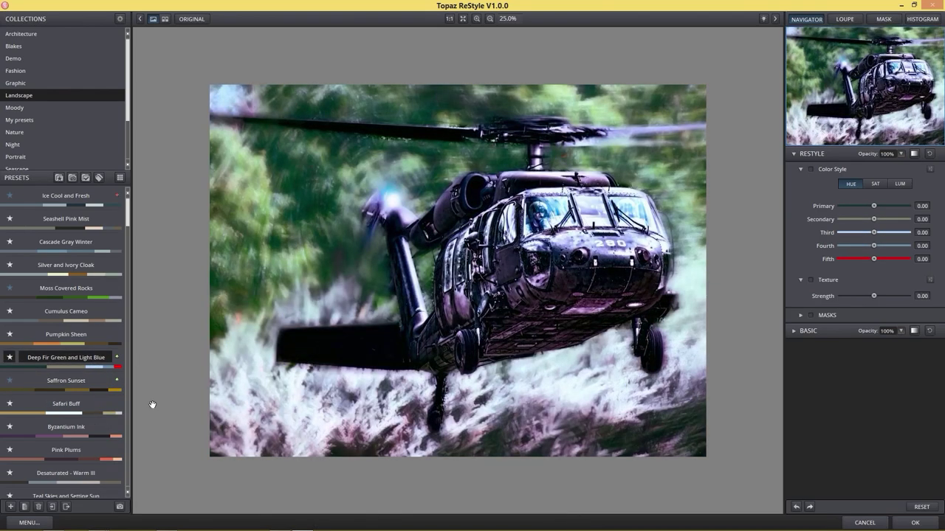
pyautogui.click(80, 383)
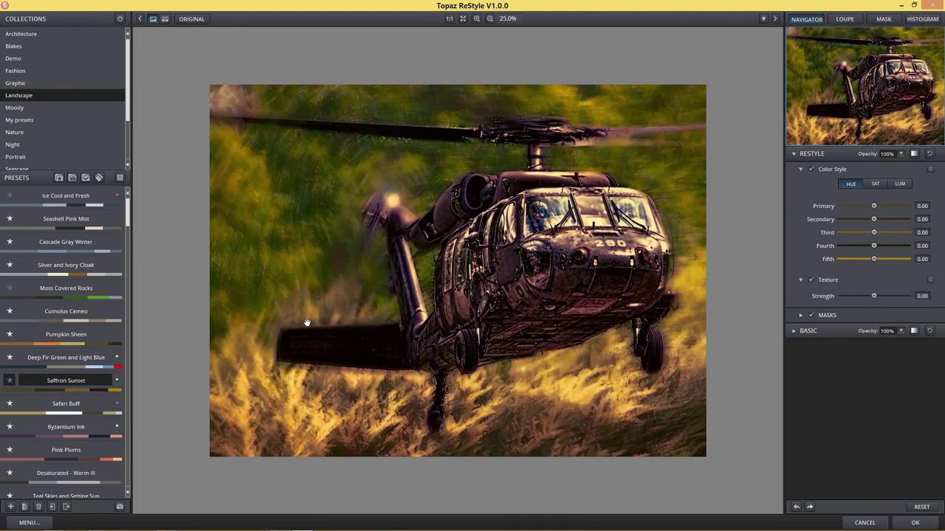
pyautogui.click(76, 293)
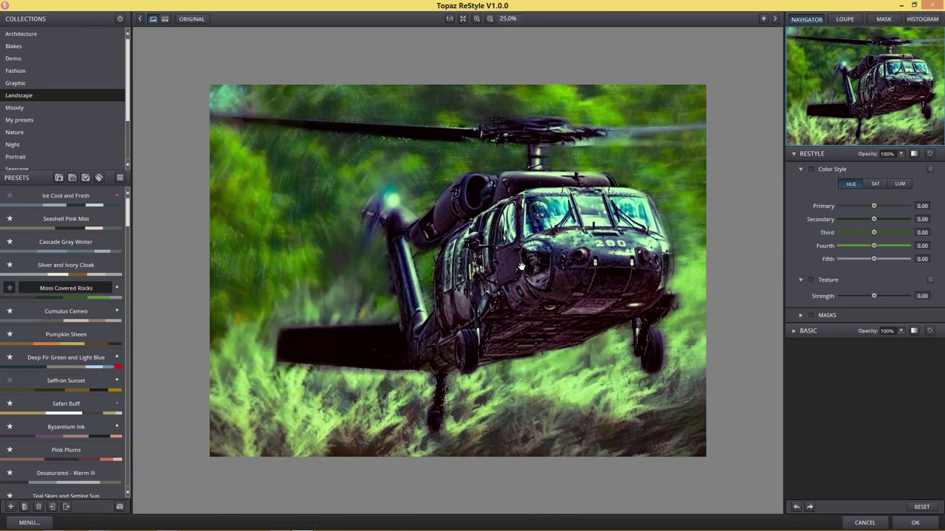
# Step: Try the Moss Covered Rocks restyle at 27% opacity, change its blend mode to Soft Light, and return the opacity to 100%
pyautogui.click(900, 154)
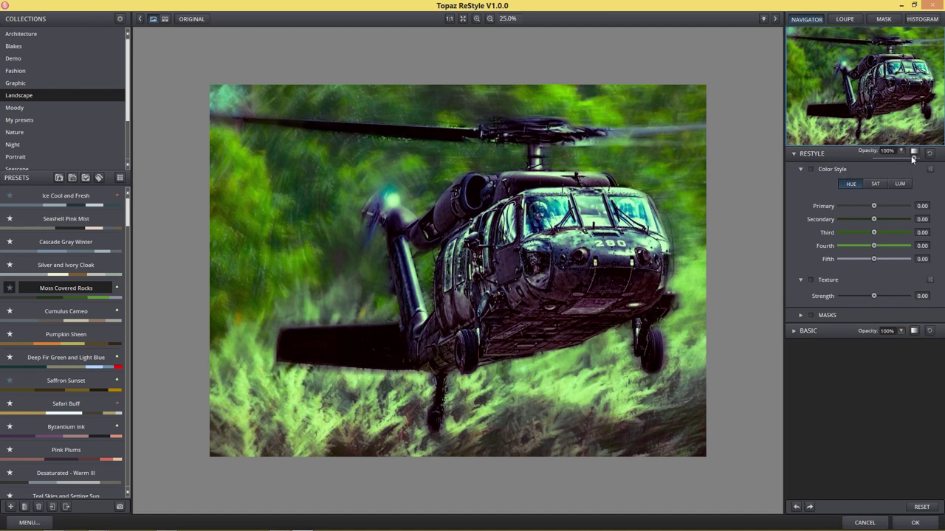
pyautogui.moveTo(902, 157); pyautogui.dragTo(888, 158)
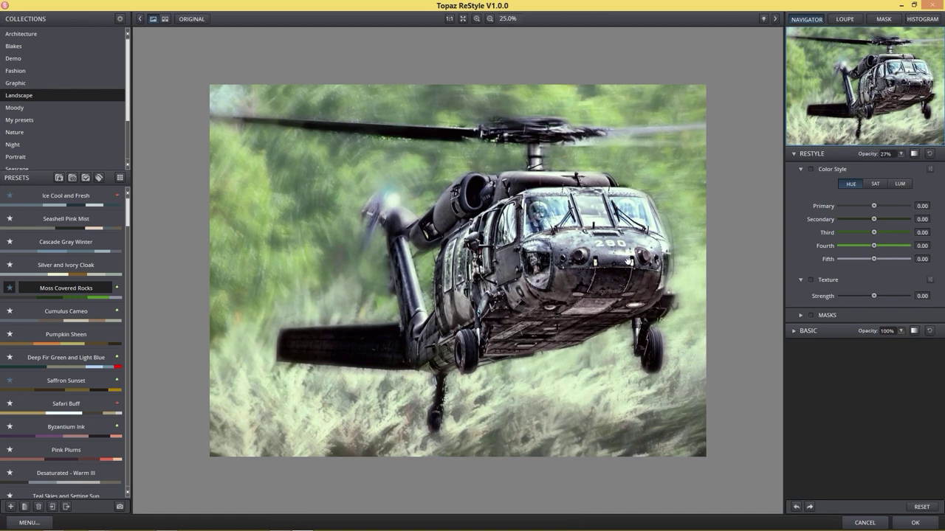
pyautogui.click(915, 154)
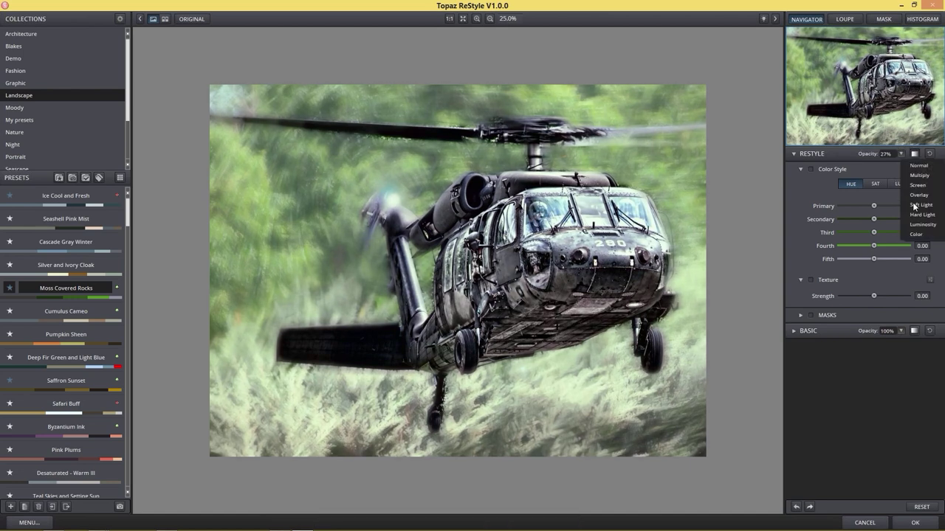
pyautogui.click(915, 205)
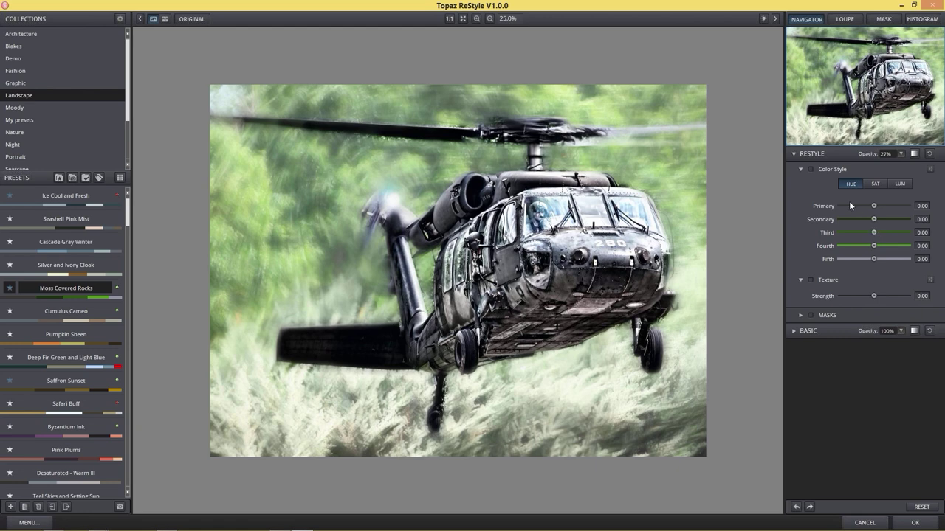
pyautogui.moveTo(898, 155); pyautogui.dragTo(931, 162)
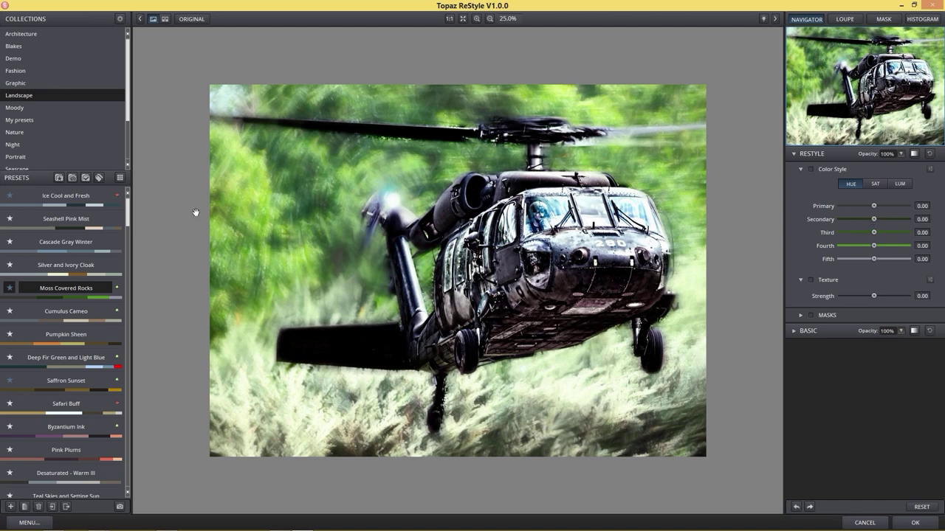
# Step: Shift the Fourth color's hue to 0.19, lower its saturation to -0.78, and reduce the Third color's saturation
pyautogui.moveTo(874, 246); pyautogui.dragTo(880, 246)
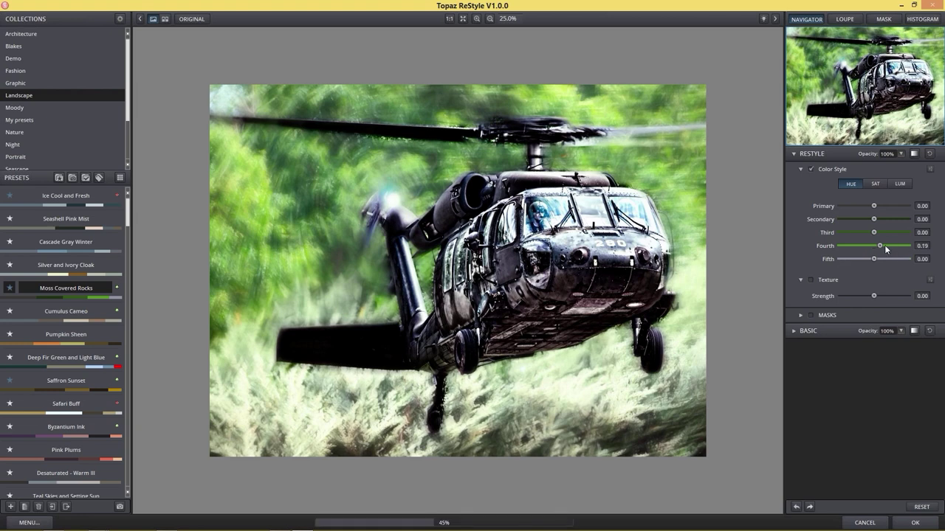
pyautogui.click(874, 184)
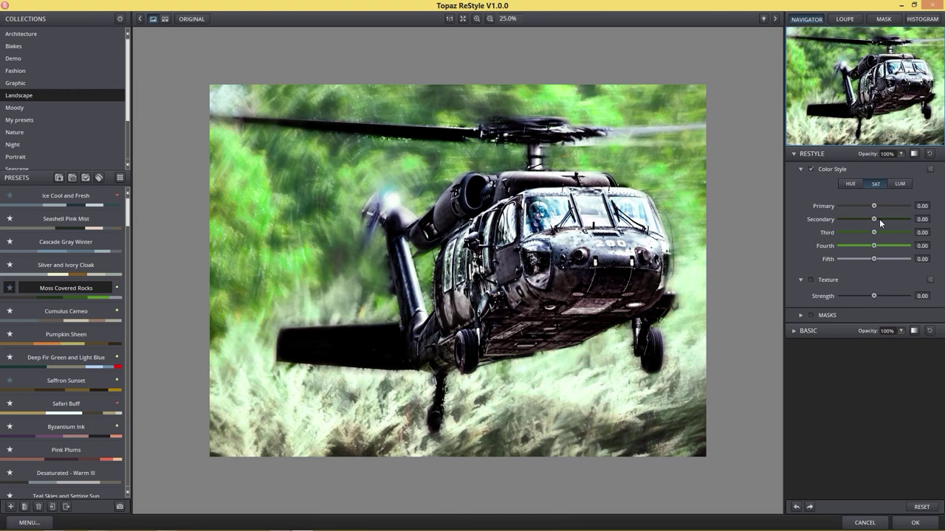
pyautogui.moveTo(879, 246); pyautogui.dragTo(852, 244)
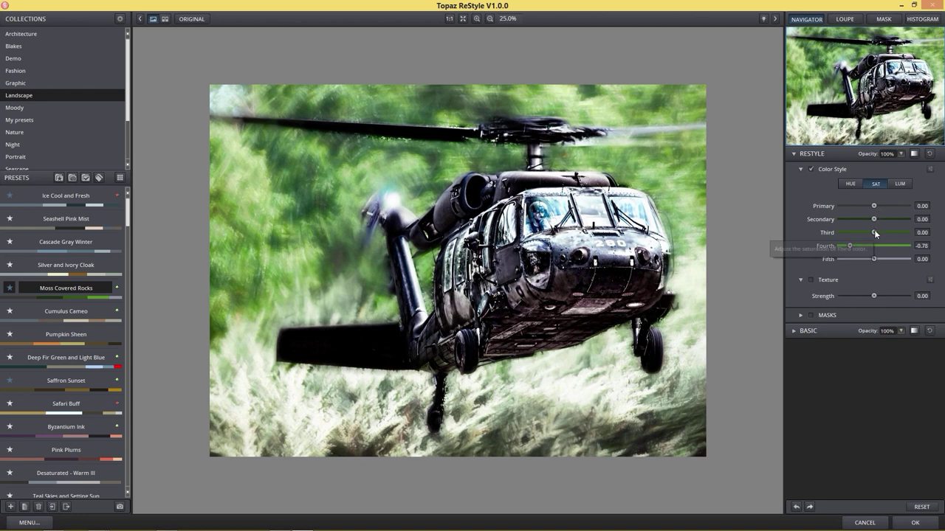
pyautogui.moveTo(875, 234); pyautogui.dragTo(858, 233)
# Step: Set the Color Style luminance to Secondary -0.20, Third -0.67, Fourth -0.83 and Fifth -0.62, with the ReStyle opacity at 30%
pyautogui.click(900, 183)
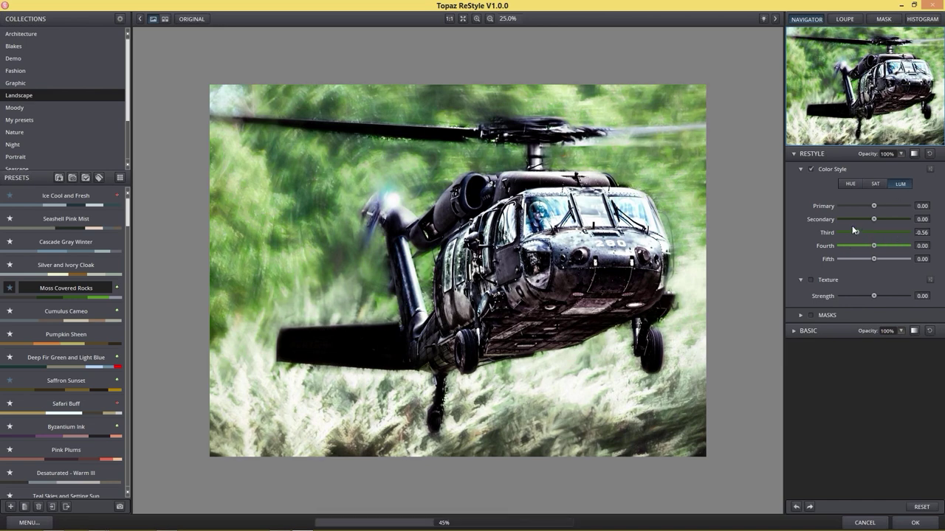
pyautogui.scroll(-2, 889, 231)
pyautogui.click(874, 246)
pyautogui.moveTo(875, 246); pyautogui.dragTo(855, 258)
pyautogui.moveTo(907, 159); pyautogui.dragTo(886, 159)
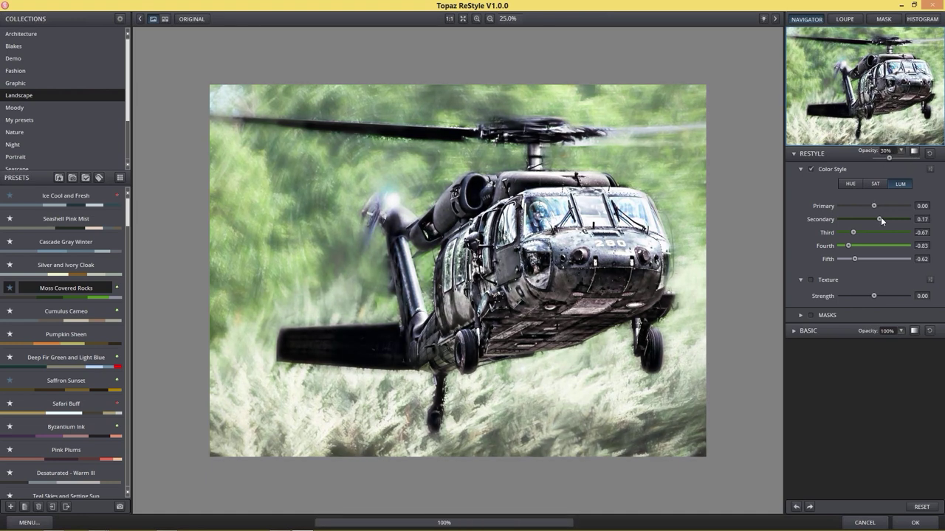
pyautogui.moveTo(880, 218); pyautogui.dragTo(868, 217)
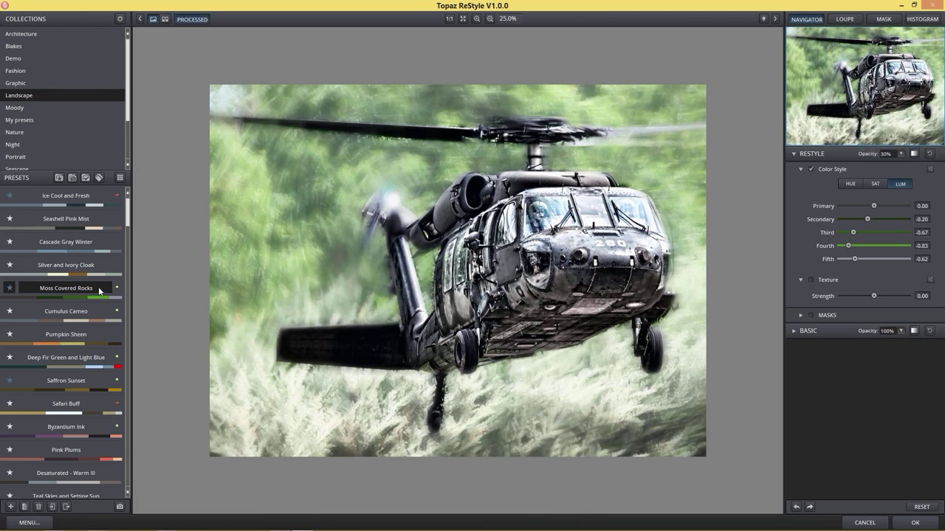
# Step: Apply the Ice Cool and Fresh preset at 28% opacity, with saturation at Secondary -0.34, Third -0.09, Fourth -0.41 and Fifth -0.19
pyautogui.moveTo(98, 289)
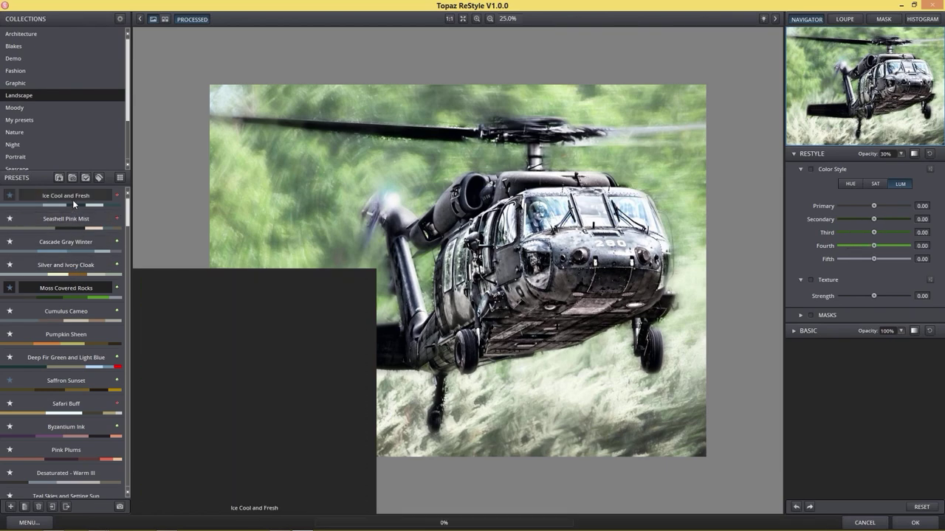
pyautogui.click(74, 199)
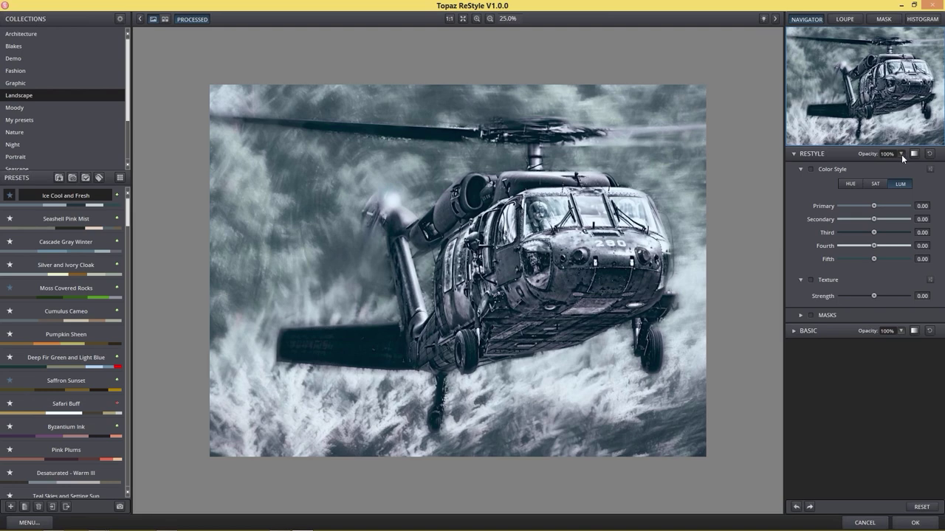
pyautogui.click(901, 154)
pyautogui.moveTo(900, 158); pyautogui.dragTo(891, 157)
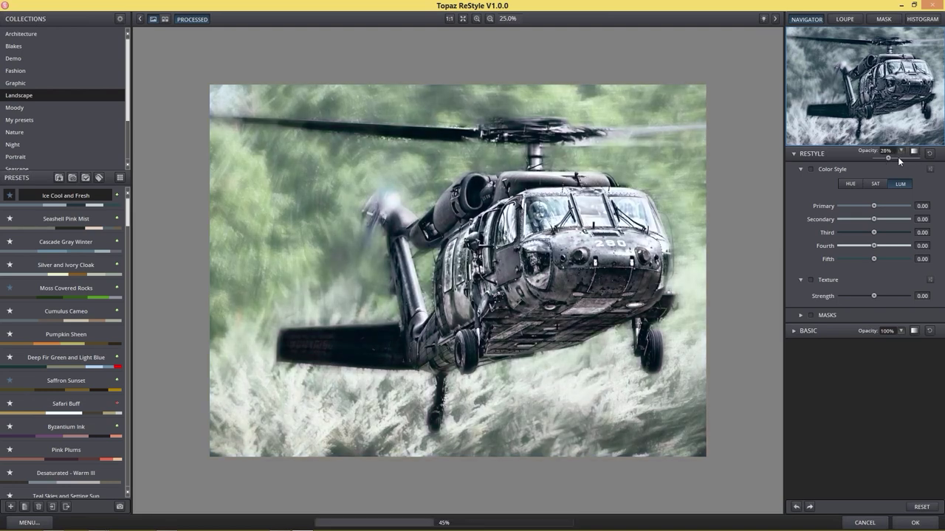
pyautogui.moveTo(874, 233); pyautogui.dragTo(868, 259)
pyautogui.click(875, 185)
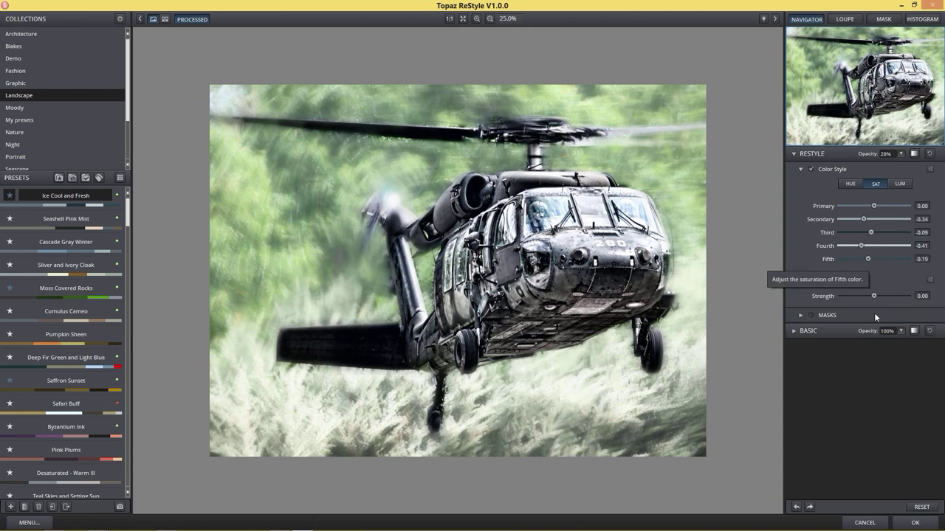
# Step: Set the Basic color adjustments to Temperature 0.09, Tint 0.11 and Saturation 0.11
pyautogui.click(794, 331)
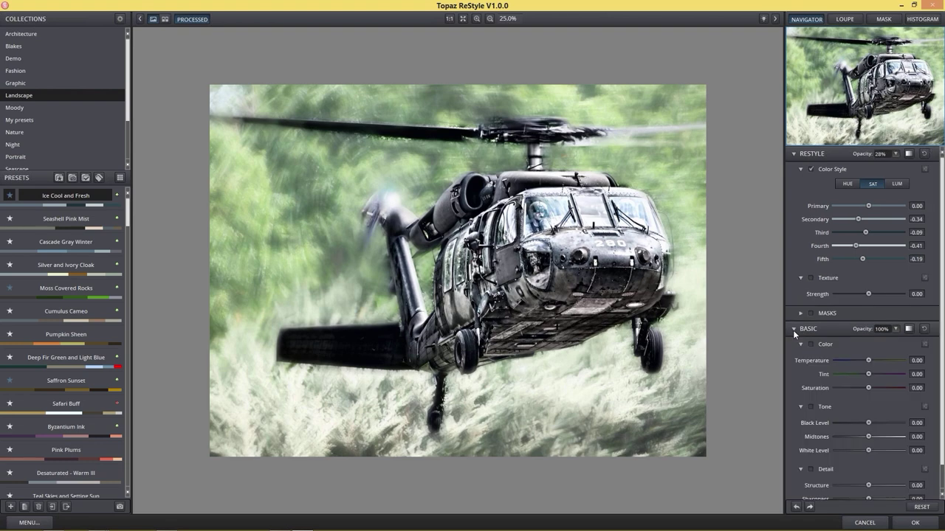
pyautogui.scroll(-1, 843, 350)
pyautogui.moveTo(869, 333); pyautogui.dragTo(864, 334)
pyautogui.doubleClick(869, 334)
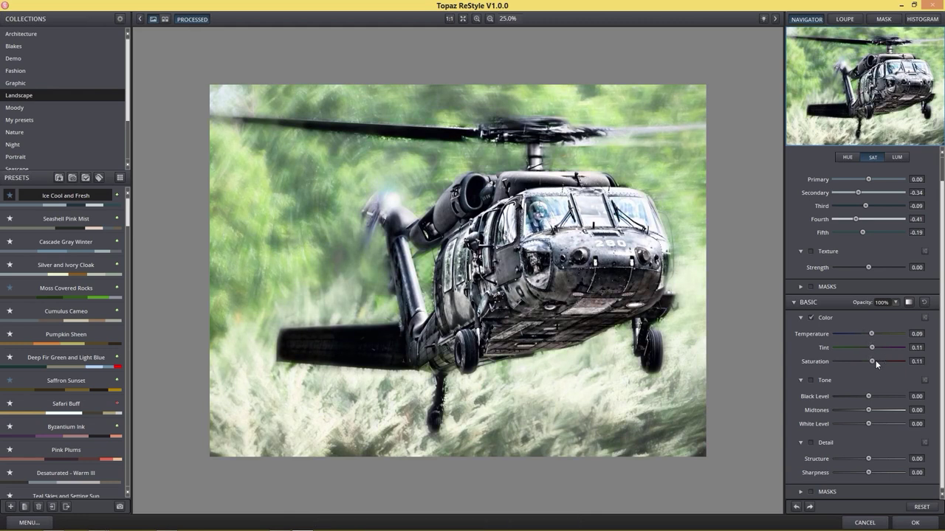
pyautogui.moveTo(877, 361); pyautogui.dragTo(876, 361)
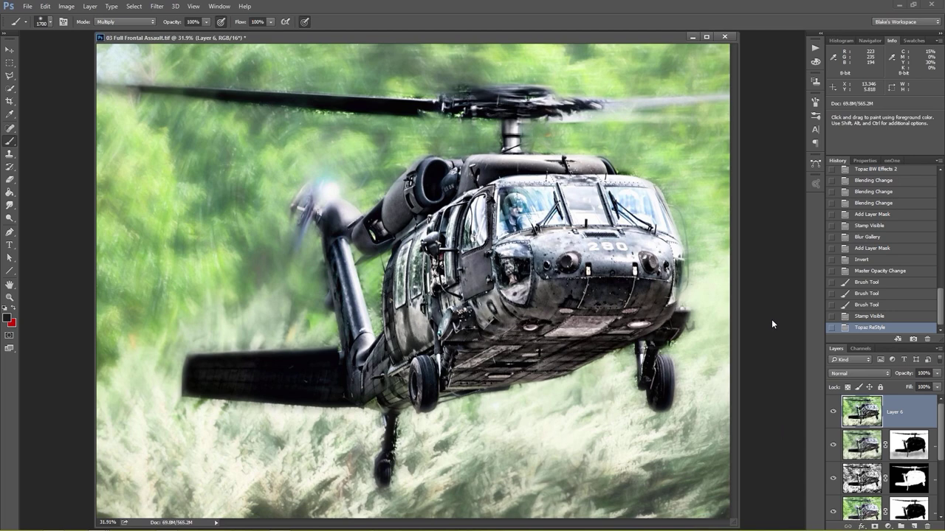
# Step: Show only the Background layer, and turn the layers above it back on in order to review how the edit builds up
pyautogui.scroll(-3, 878, 458)
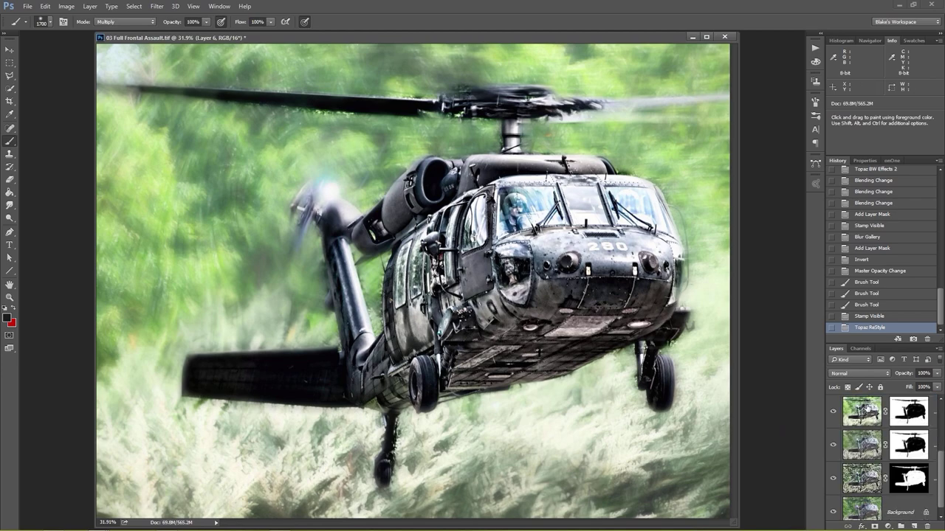
pyautogui.keyDown('alt'); pyautogui.click(834, 505); pyautogui.keyUp('alt')
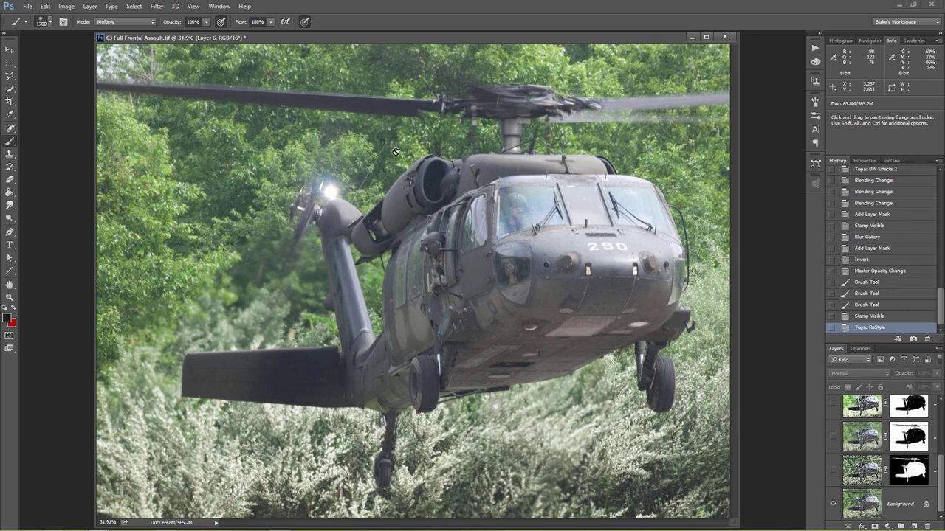
pyautogui.click(834, 473)
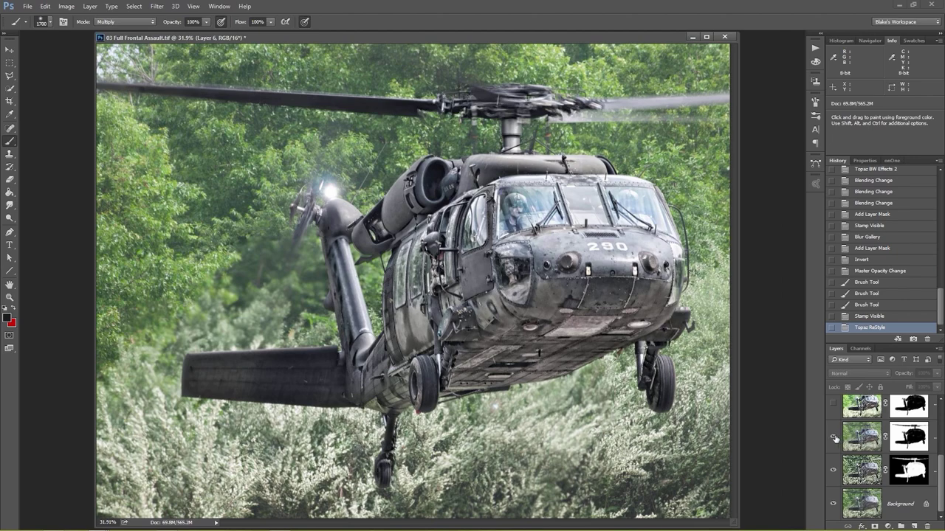
pyautogui.click(834, 438)
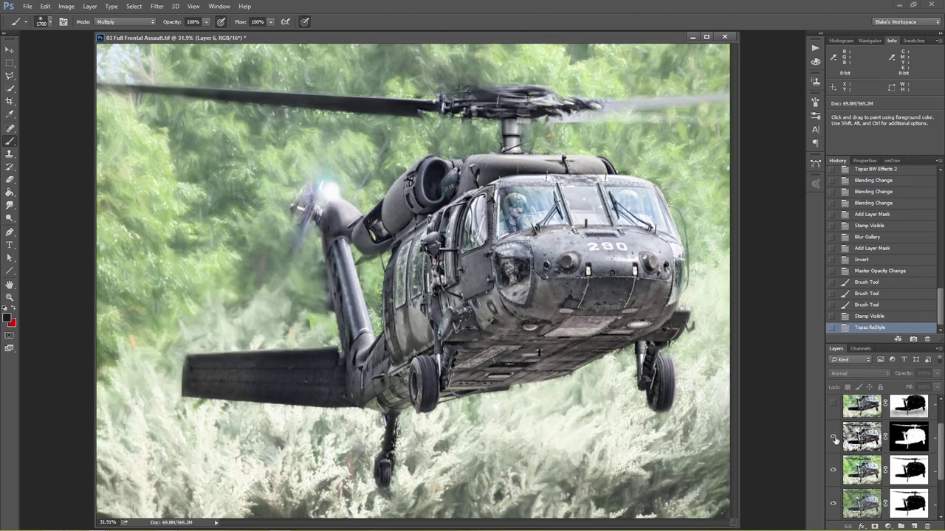
pyautogui.click(833, 403)
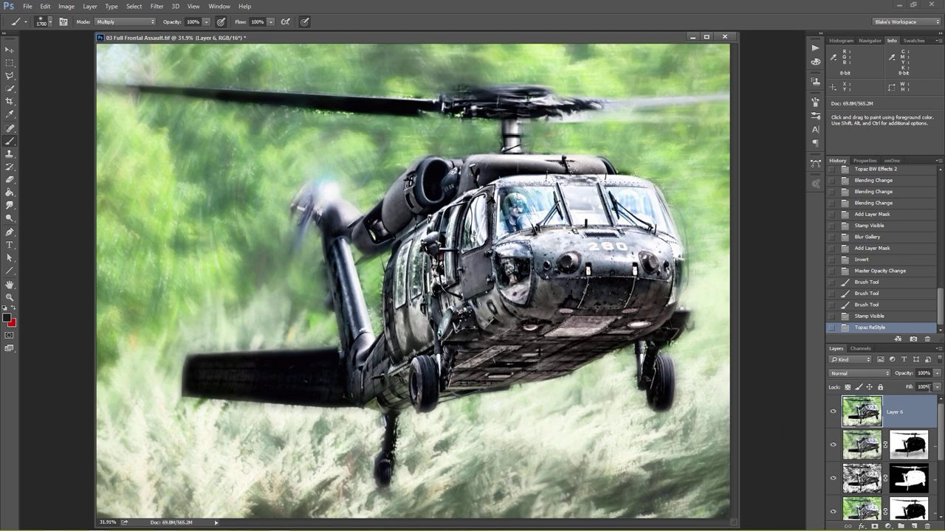
pyautogui.click(924, 387)
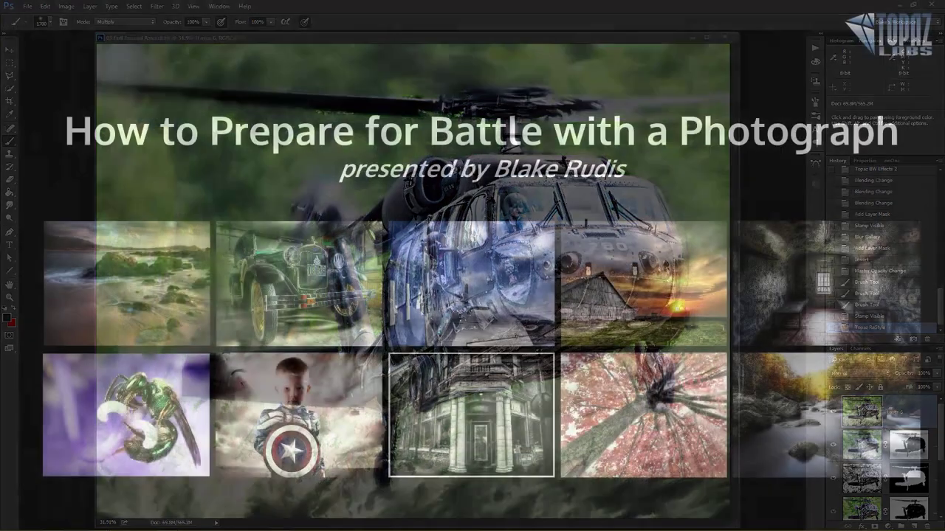